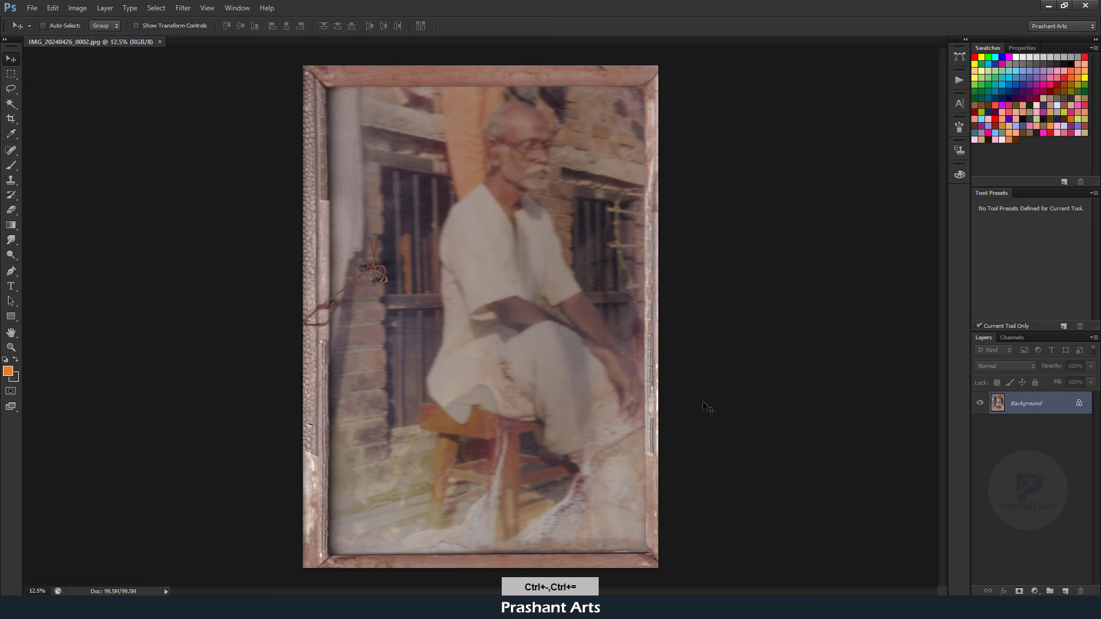
Zoom and pan over the old photo to inspect the man's face, then zoom back out
key("ctrl+equal")
key("ctrl+equal")
key("ctrl+equal")
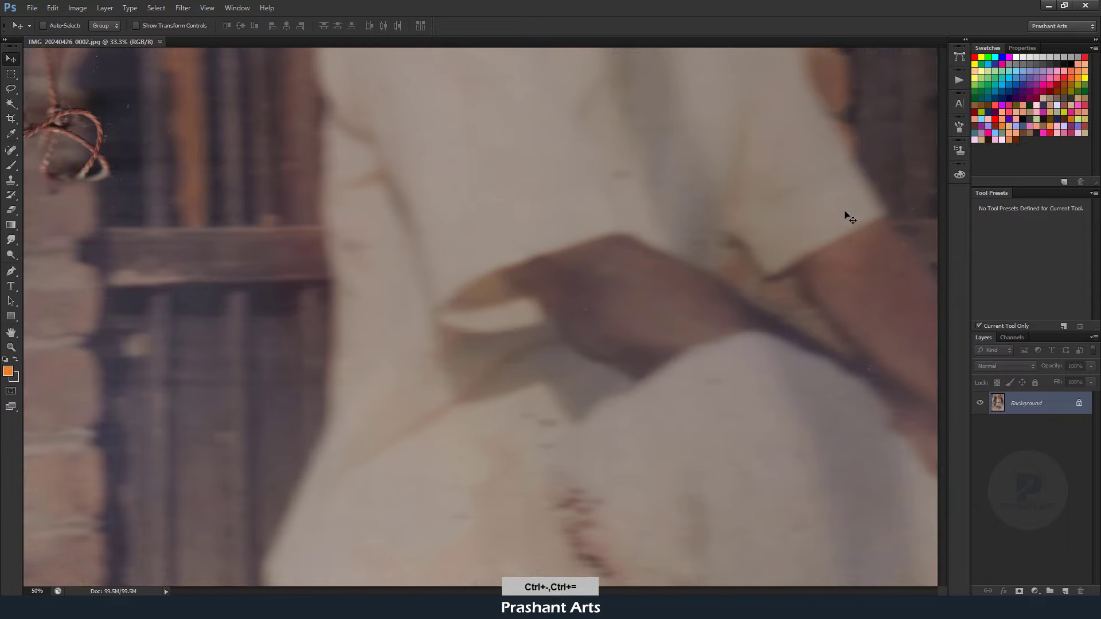
key("ctrl+equal")
key("ctrl+minus")
key("ctrl+minus")
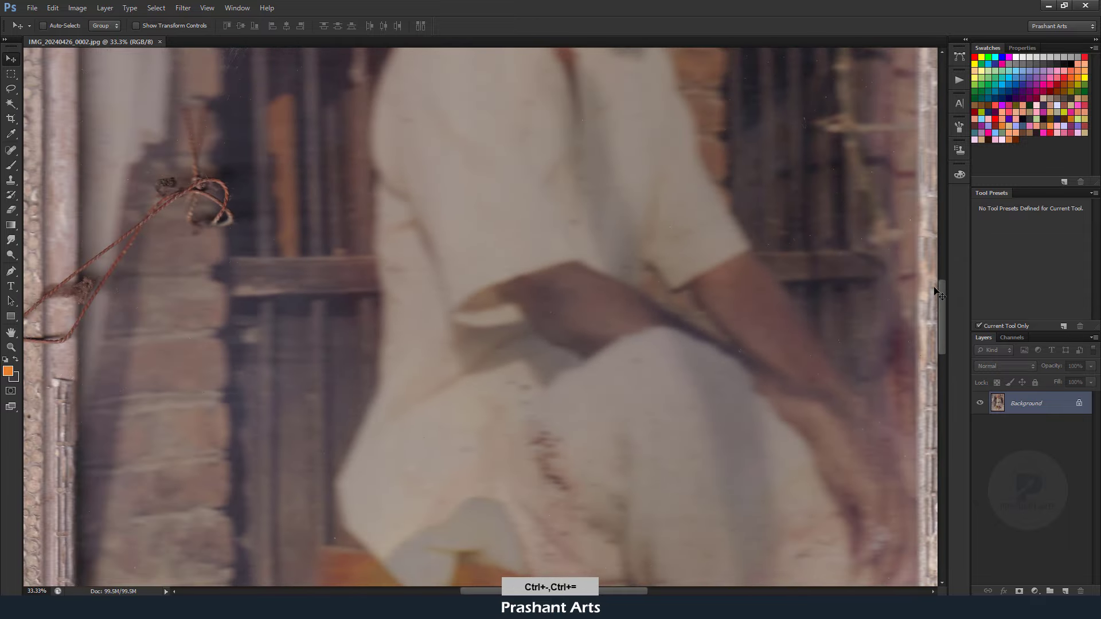
left_click_drag(941, 285, 942, 205)
scroll(940, 200, "up", 1)
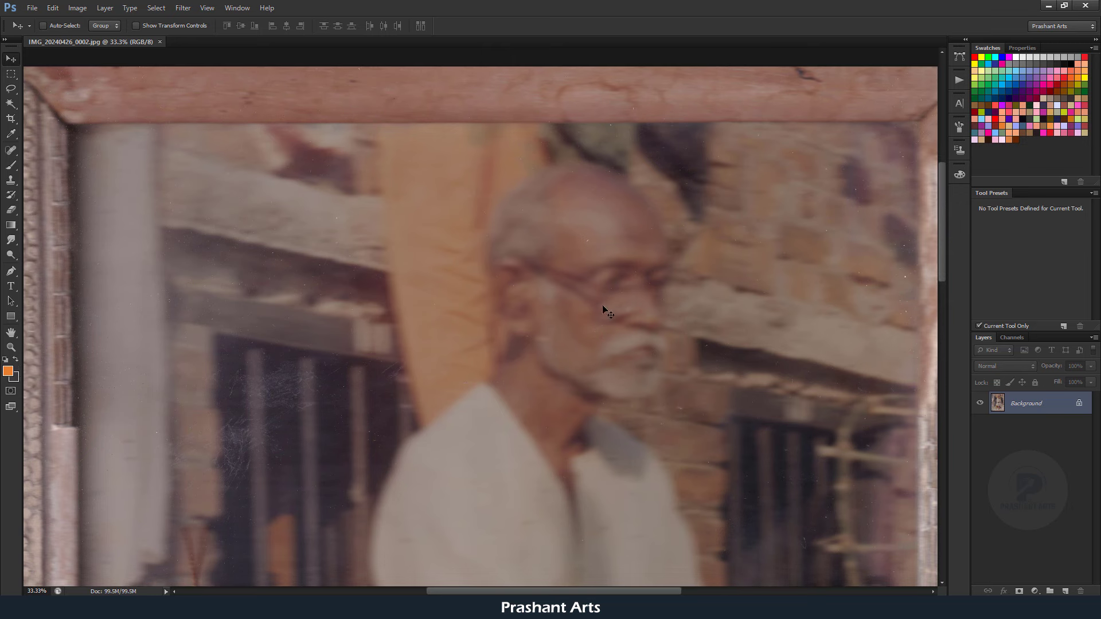
left_click_drag(943, 195, 940, 209)
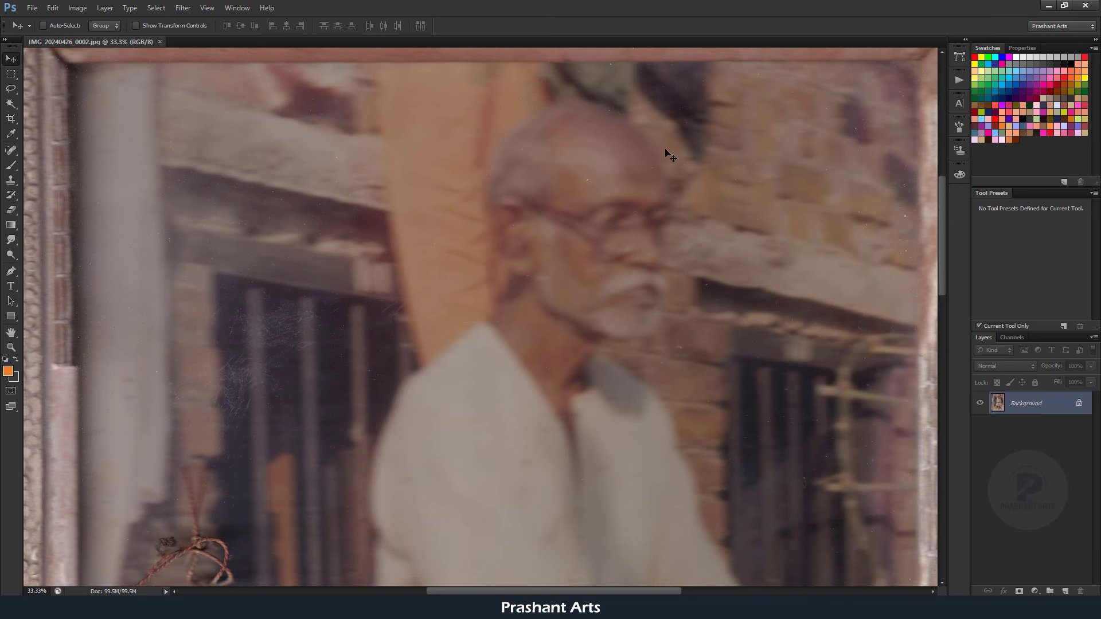
scroll(941, 200, "down", 1)
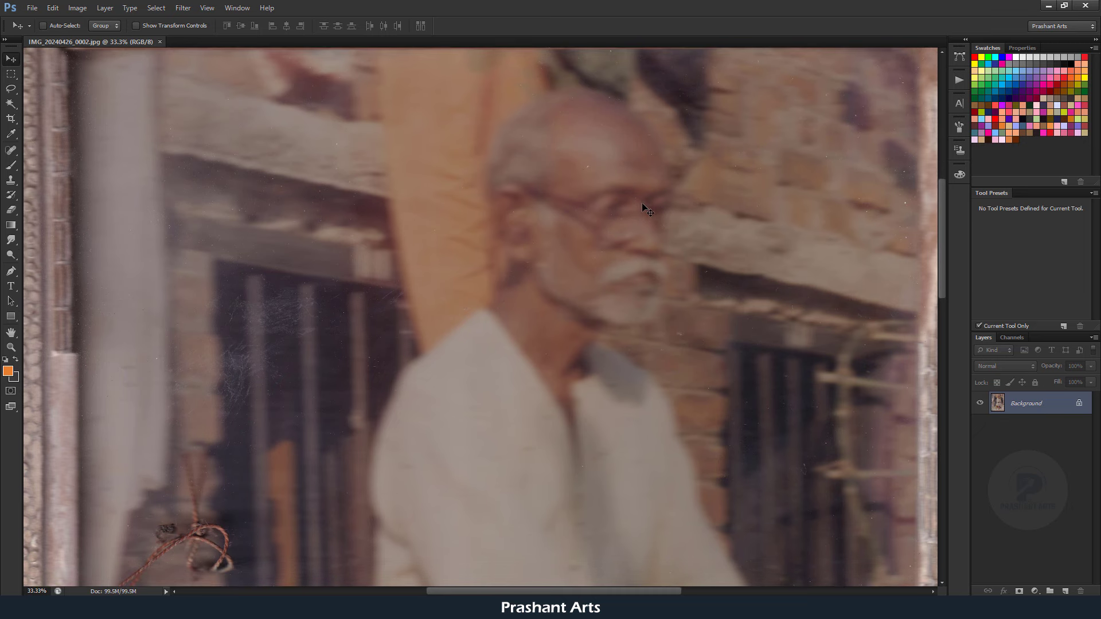
scroll(942, 242, "down", 3)
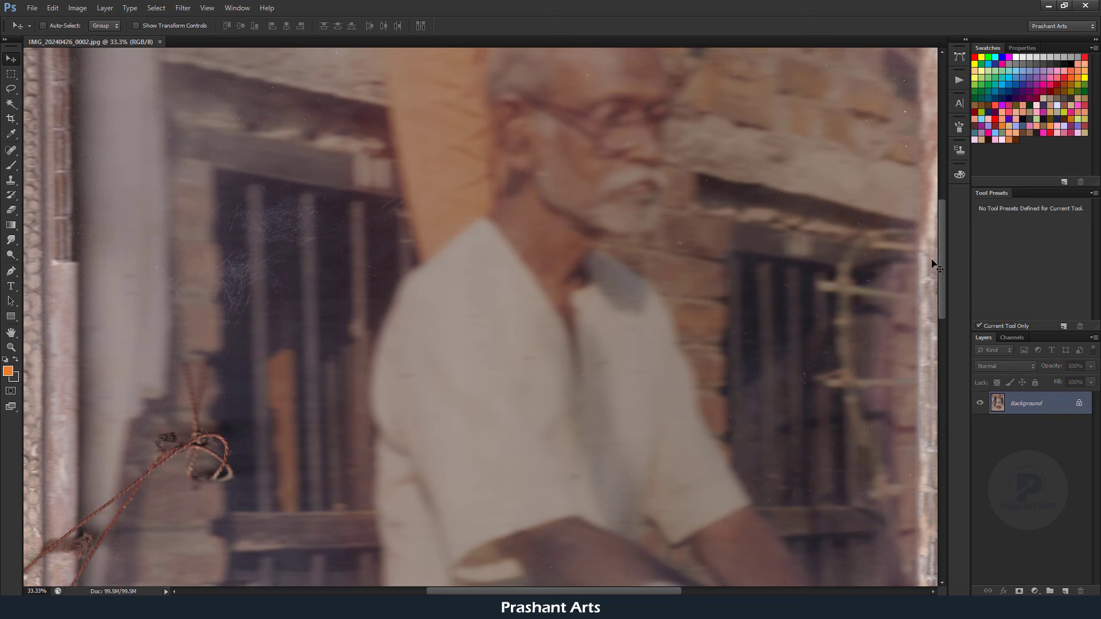
key("ctrl+minus")
key("ctrl+minus")
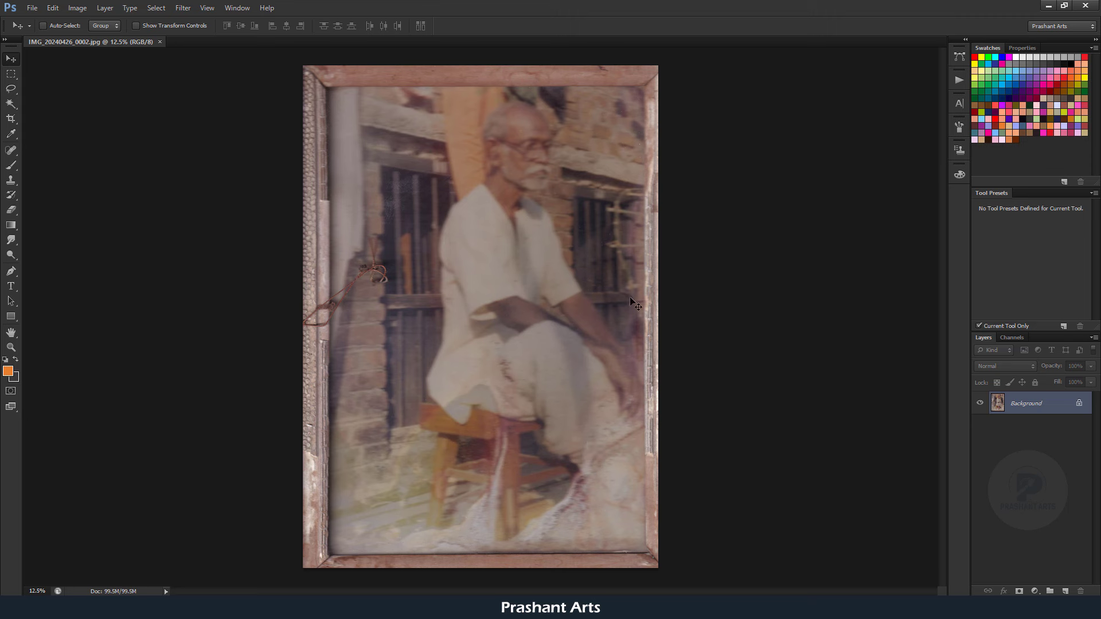
Run the Gray BG action to create gray document Untitled-1, then return to IMG_20240426
left_click(11, 73)
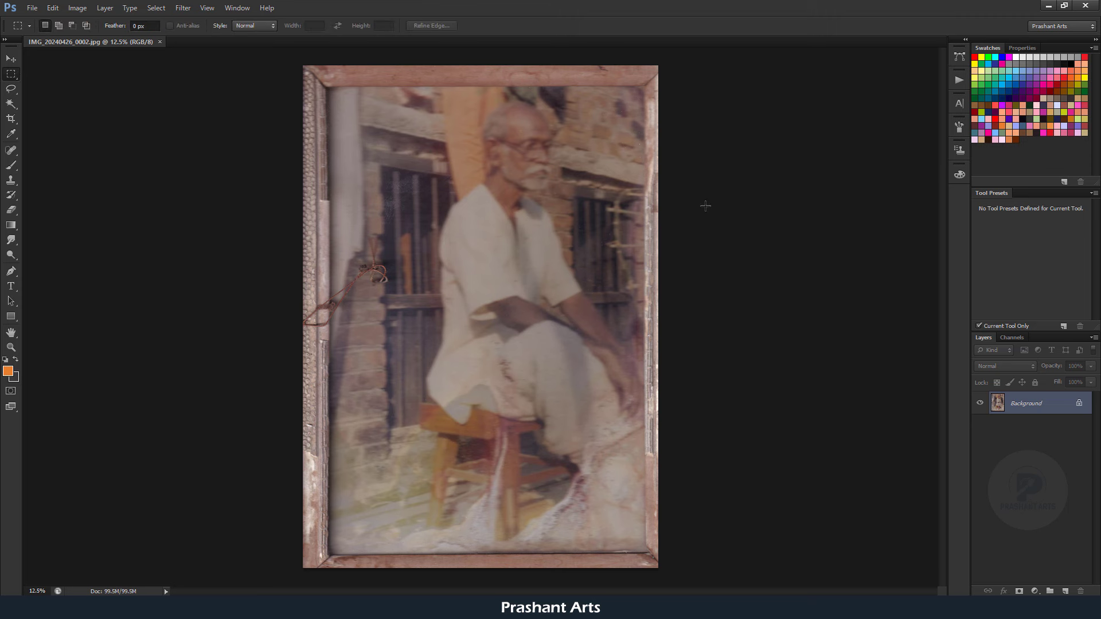
left_click(958, 81)
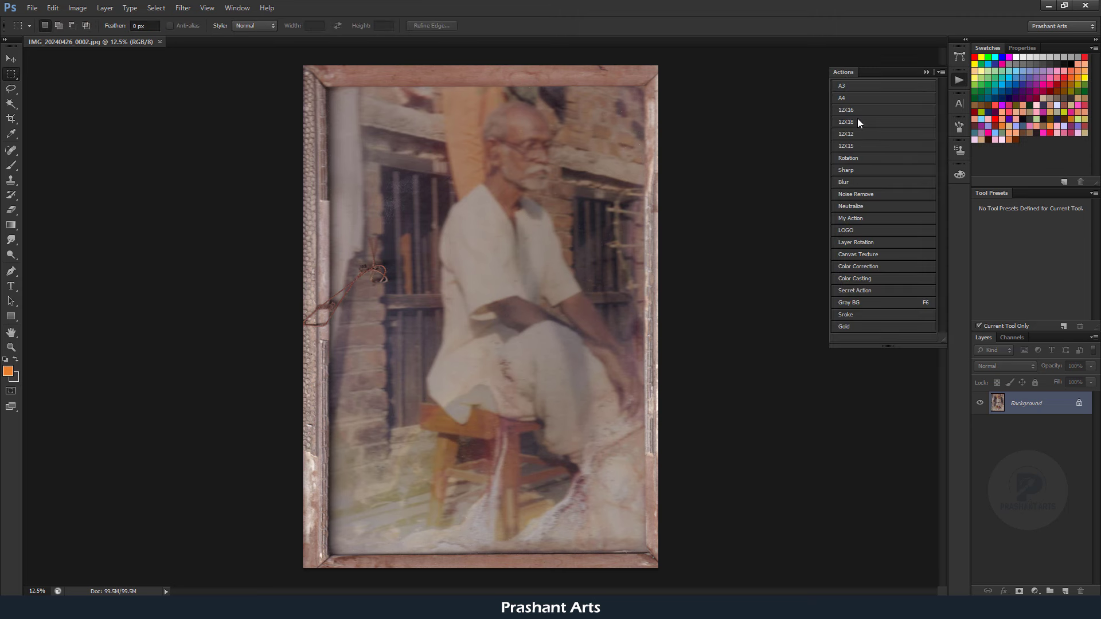
key("F6")
left_click(926, 72)
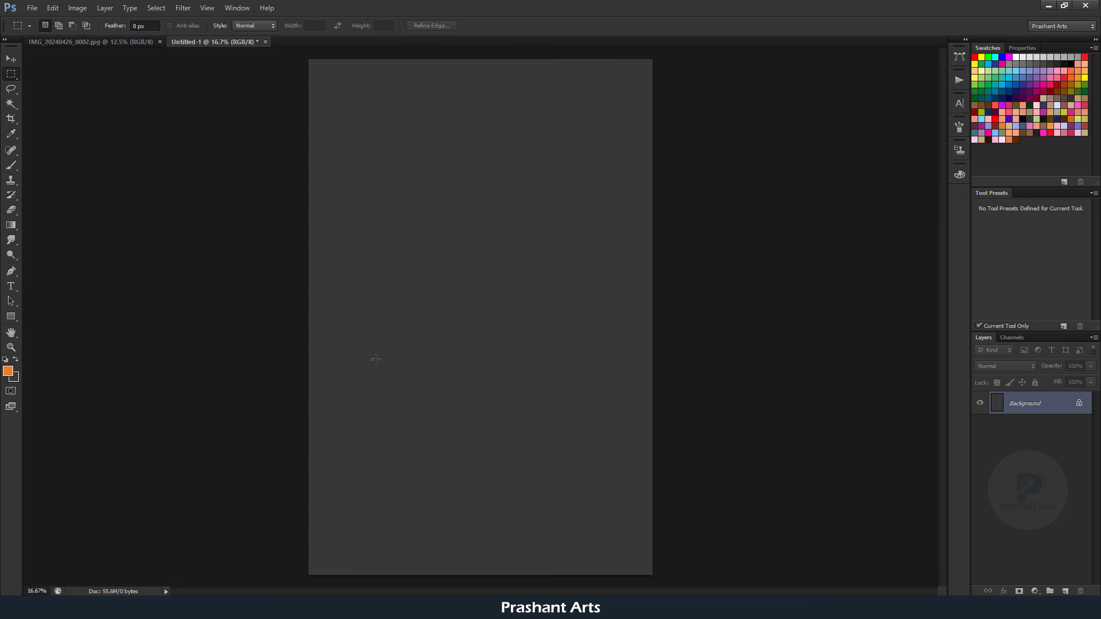
left_click(132, 44)
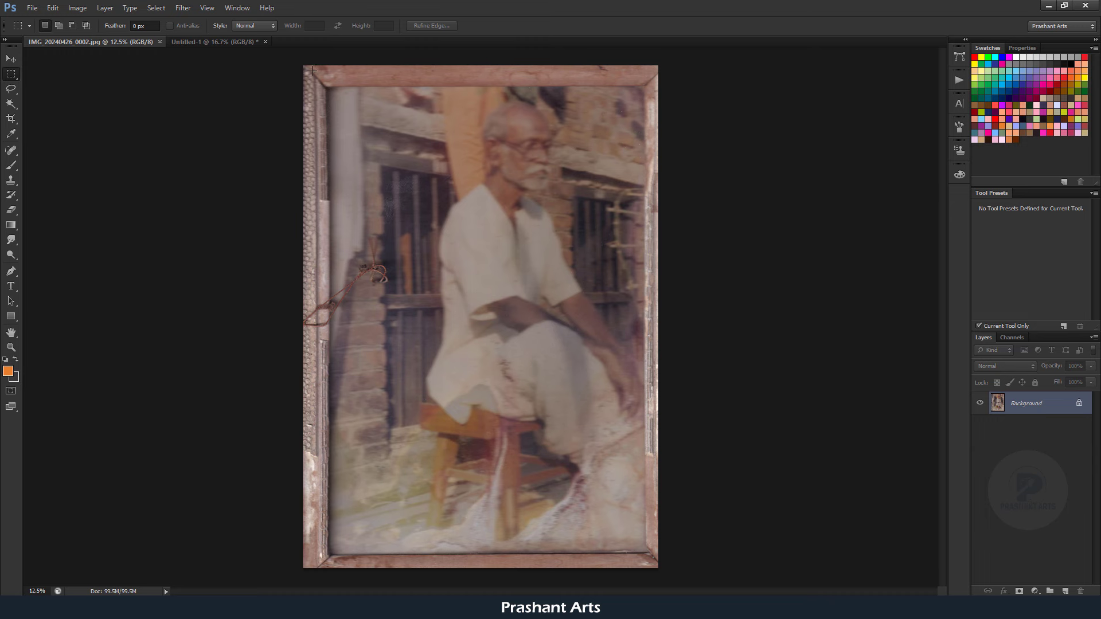
Try marquee-selecting and deleting the frame edges, dismissing the no-pixels-selected warning
left_click_drag(312, 70, 657, 89)
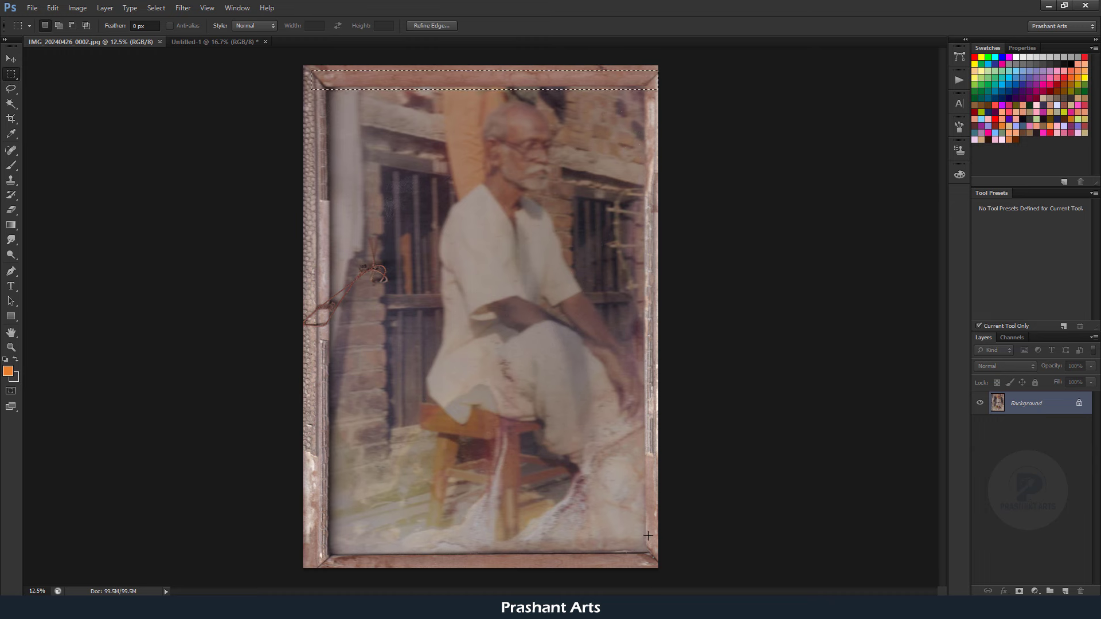
left_click_drag(646, 539, 657, 548)
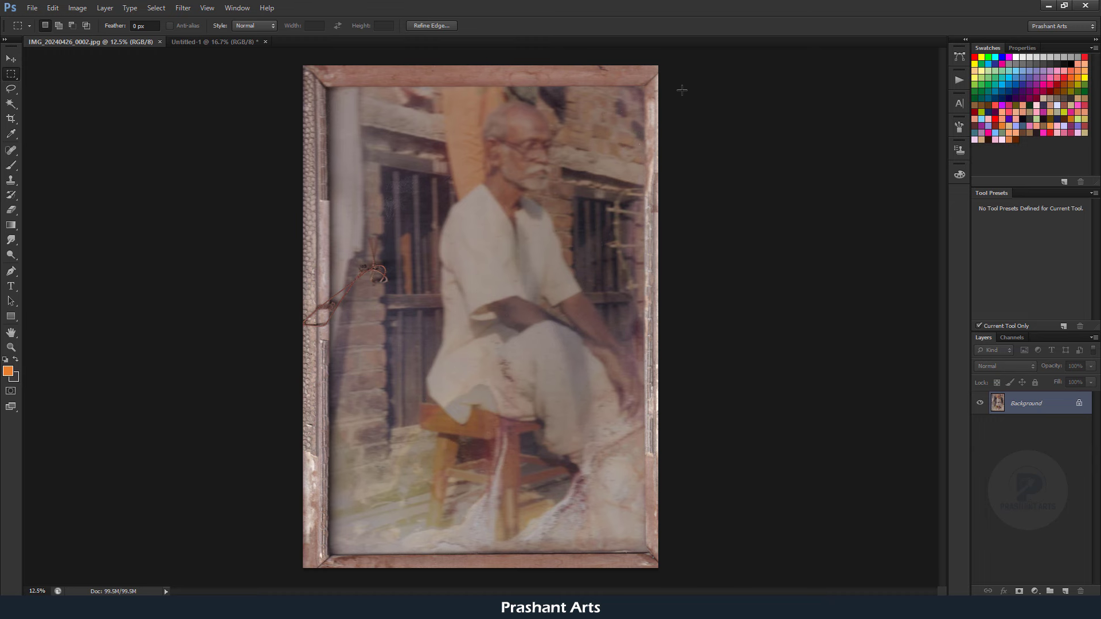
left_click_drag(681, 90, 659, 202)
key("Delete")
left_click(551, 226)
Perspective-crop the photo to the frame's four inner corners, squaring its skewed edges
right_click(11, 122)
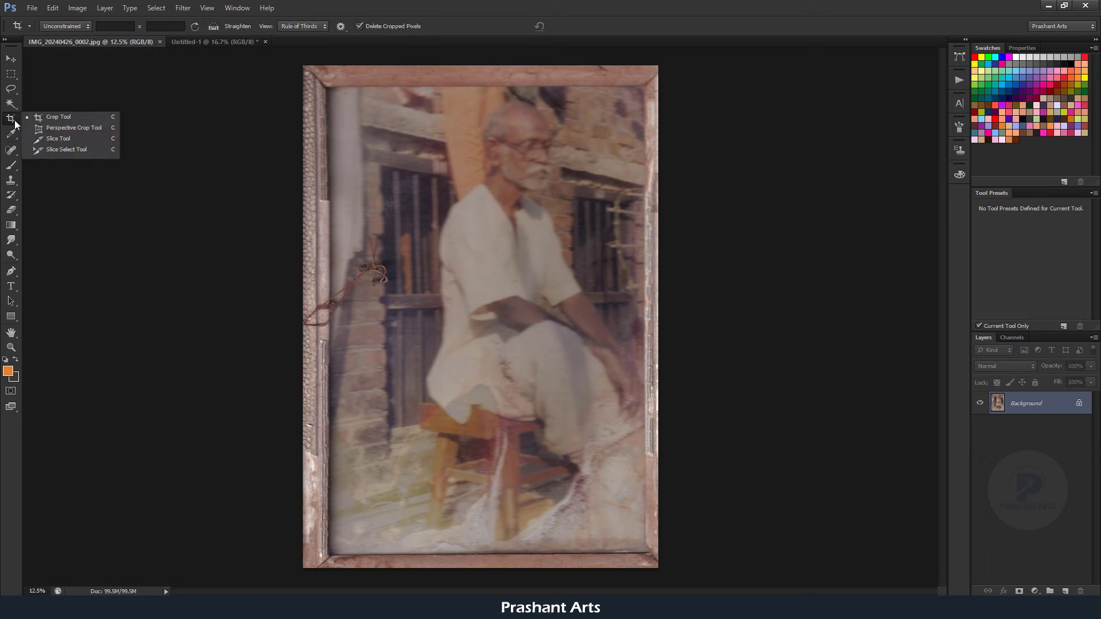
left_click(52, 128)
left_click(325, 88)
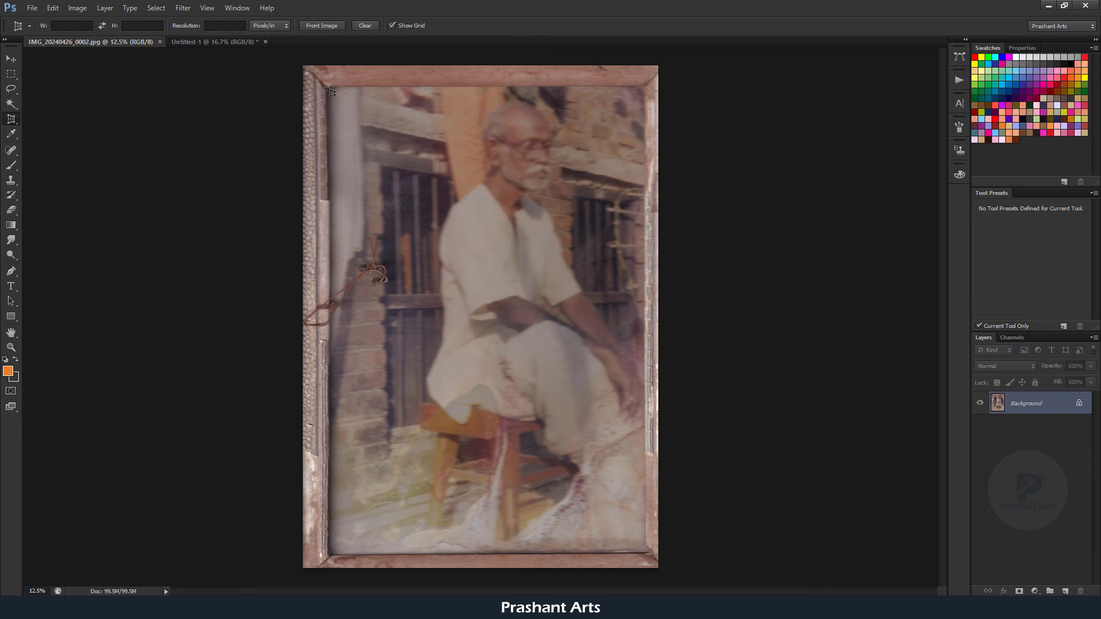
left_click(645, 86)
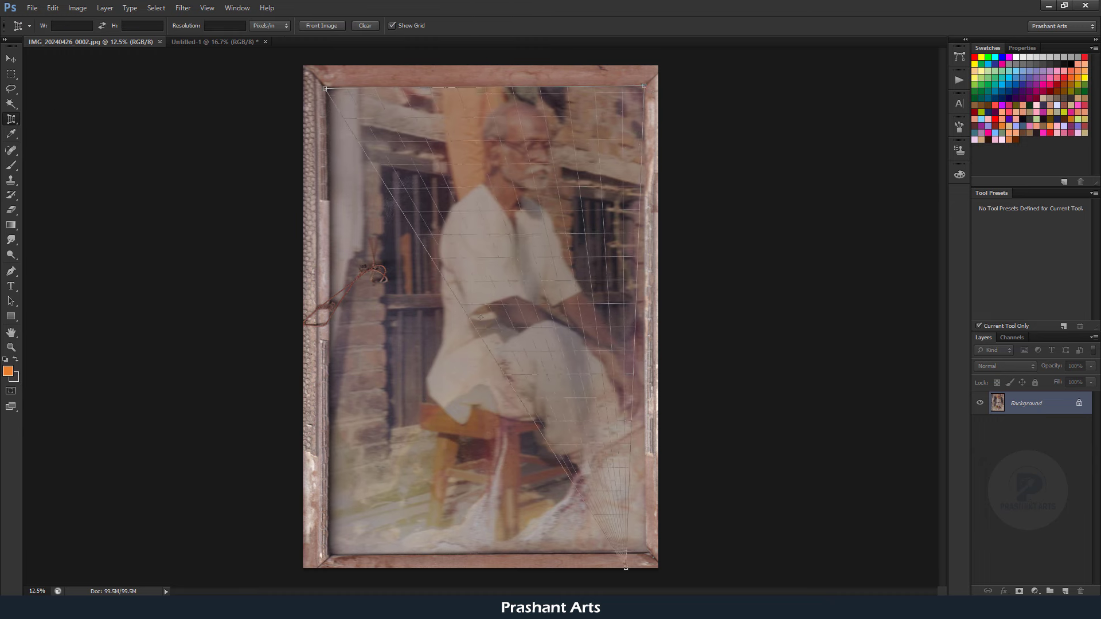
left_click(646, 552)
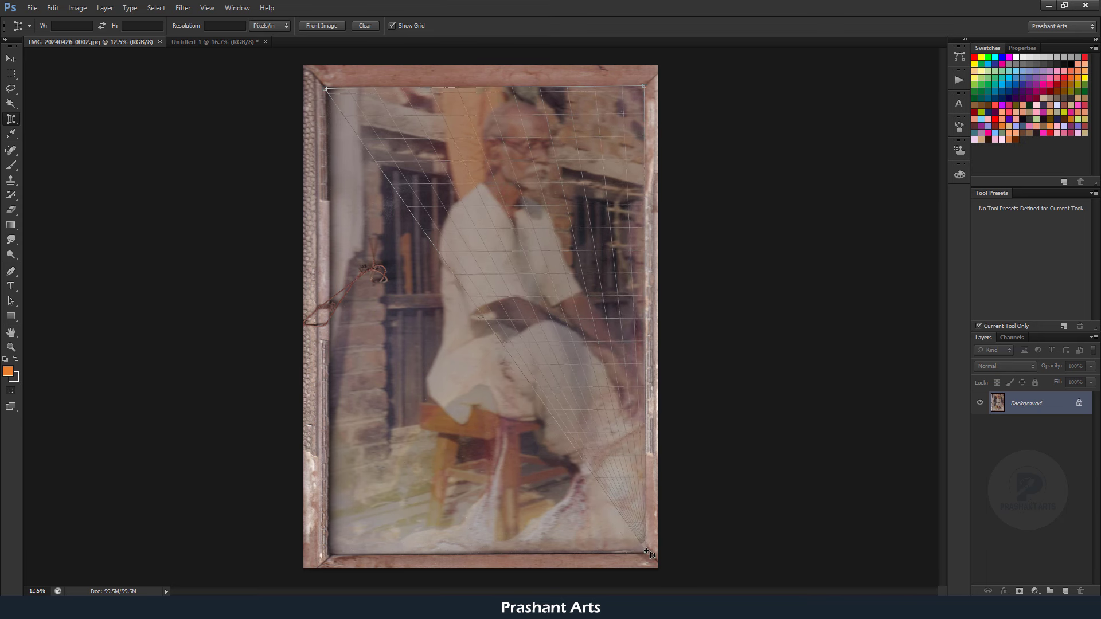
left_click(330, 554)
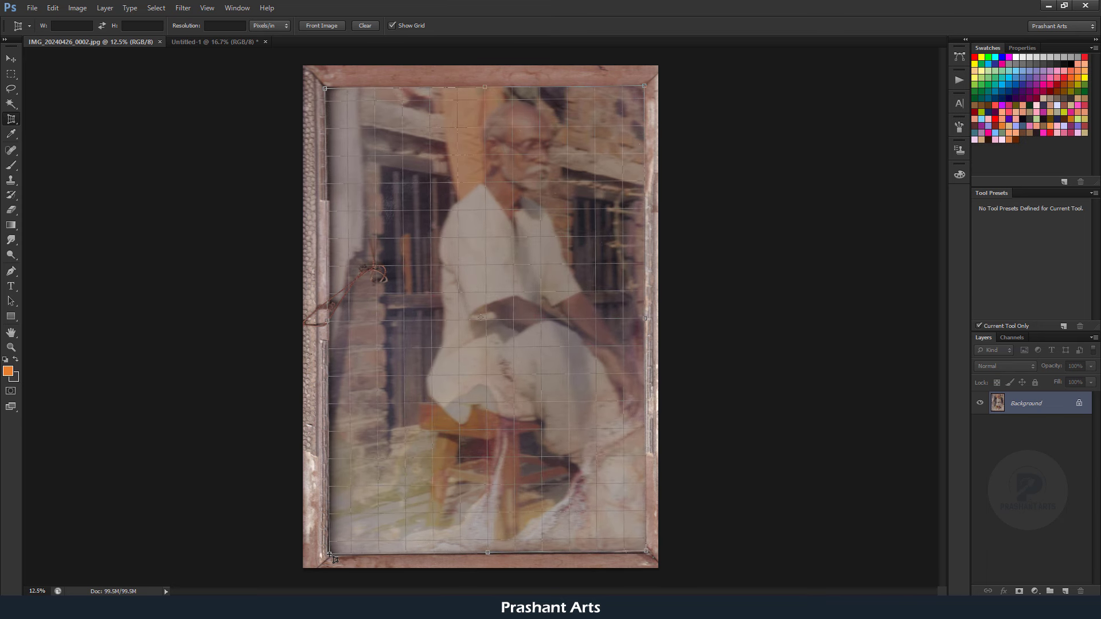
left_click_drag(332, 554, 329, 554)
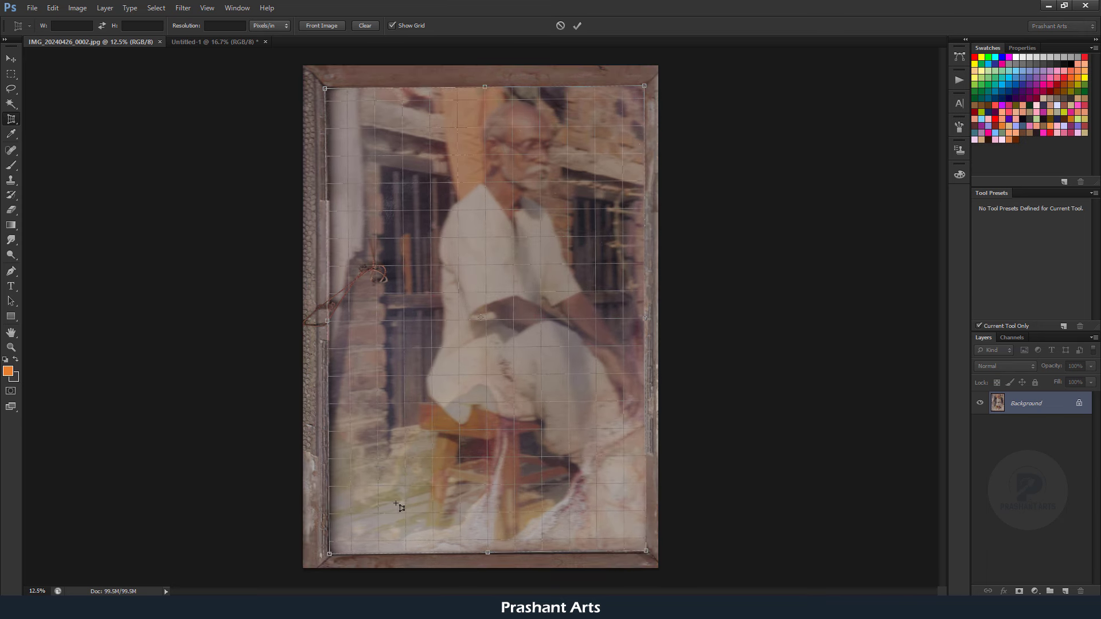
left_click(577, 27)
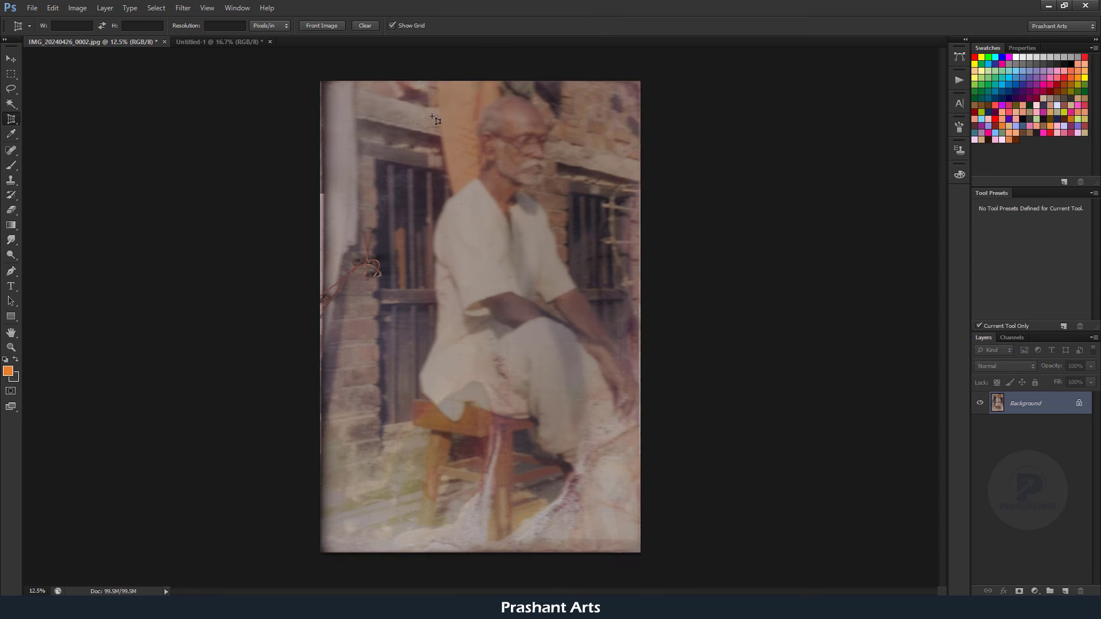
left_click(11, 58)
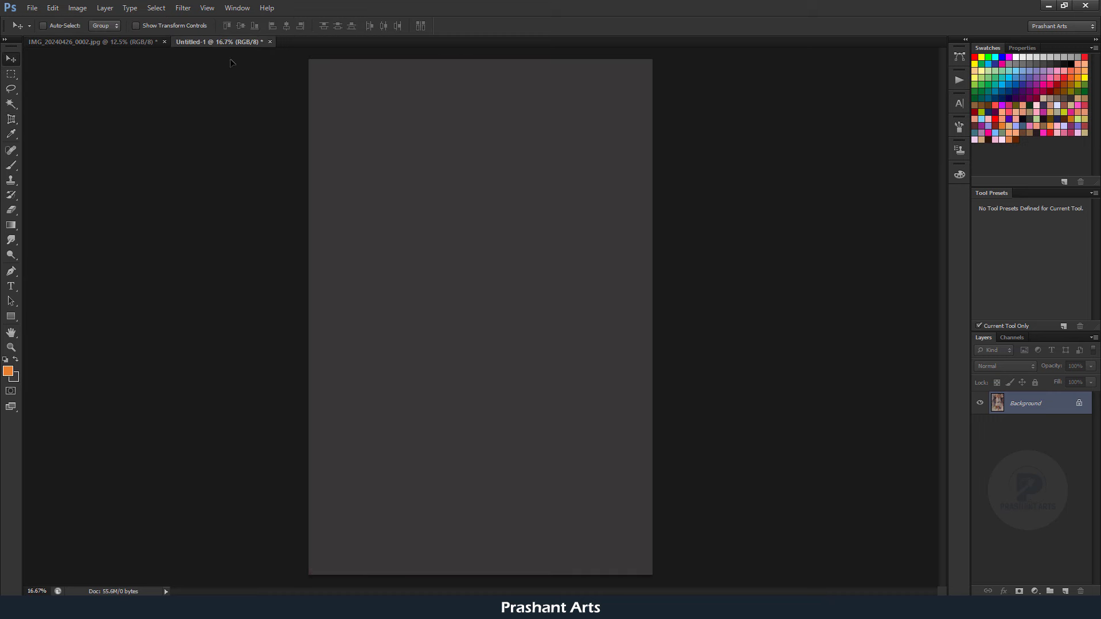
Drag the cropped photo into Untitled-1 as Layer 1, scaled to about 74% along the left and bottom
left_click_drag(212, 42, 448, 317)
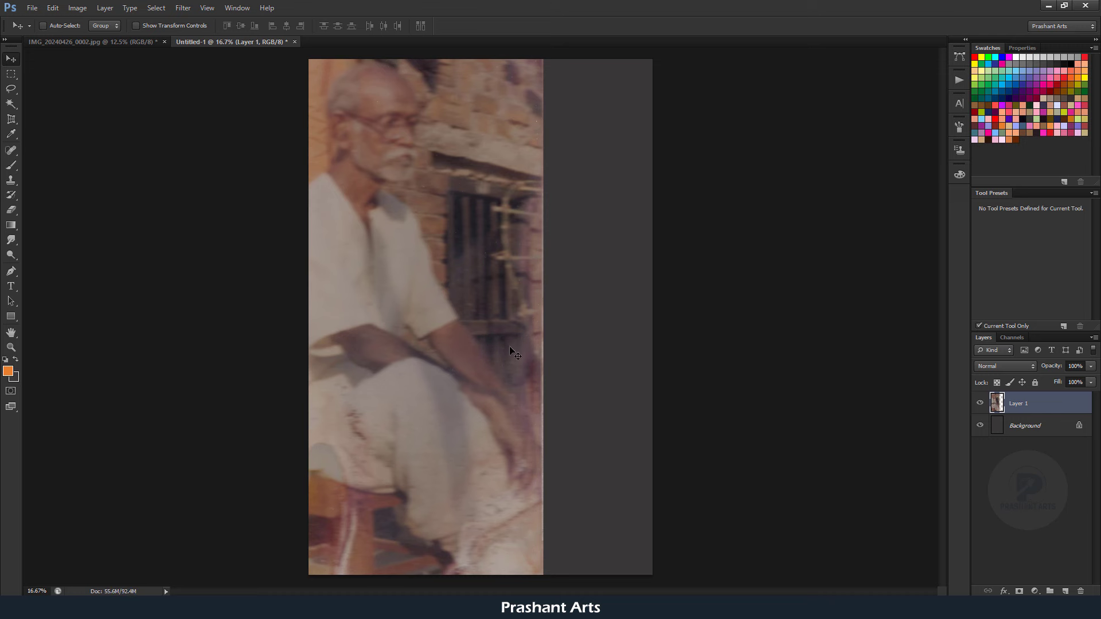
key("ctrl+minus")
key("ctrl+minus")
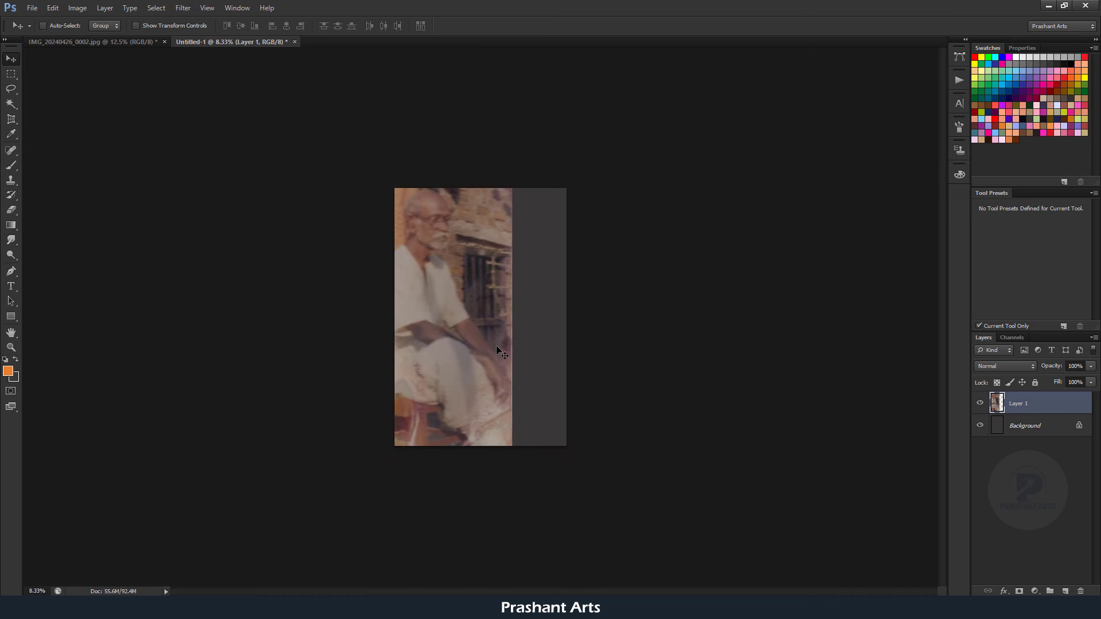
key("ctrl+t")
left_click_drag(299, 180, 320, 212)
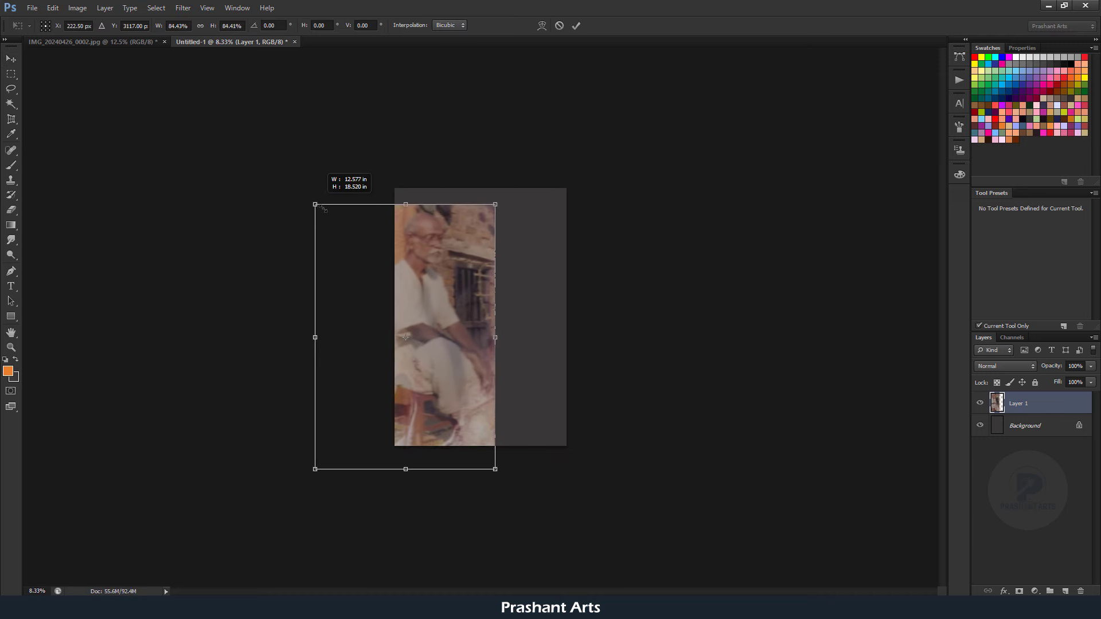
mouse_move(451, 260)
left_mouse_down()
mouse_move(517, 267)
mouse_move(503, 254)
left_mouse_up()
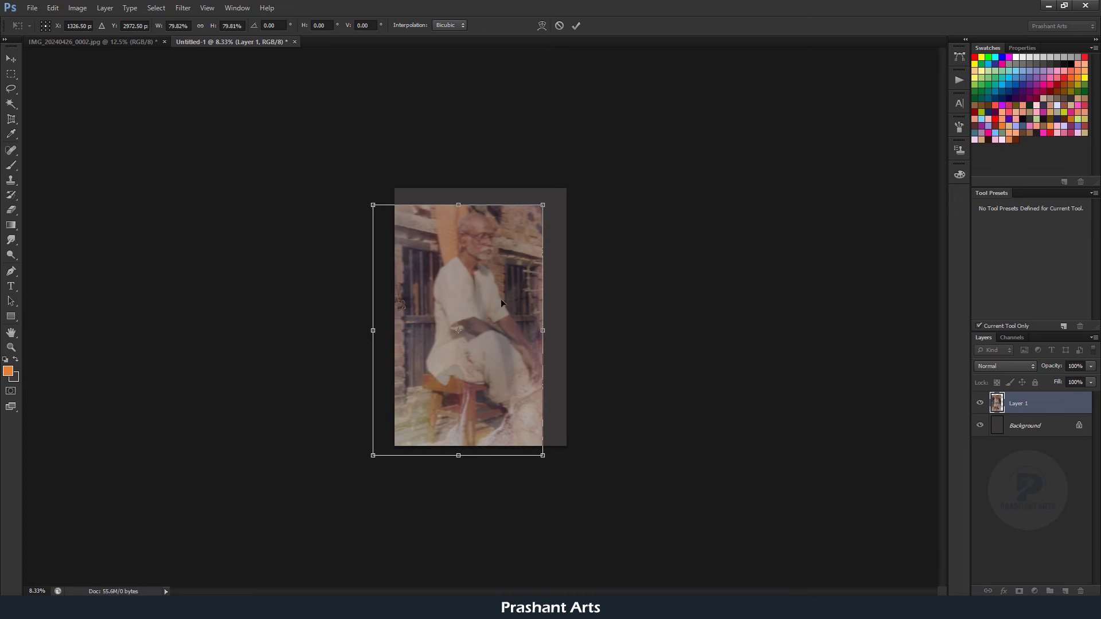
mouse_move(507, 285)
left_mouse_down()
mouse_move(501, 274)
mouse_move(499, 285)
left_mouse_up()
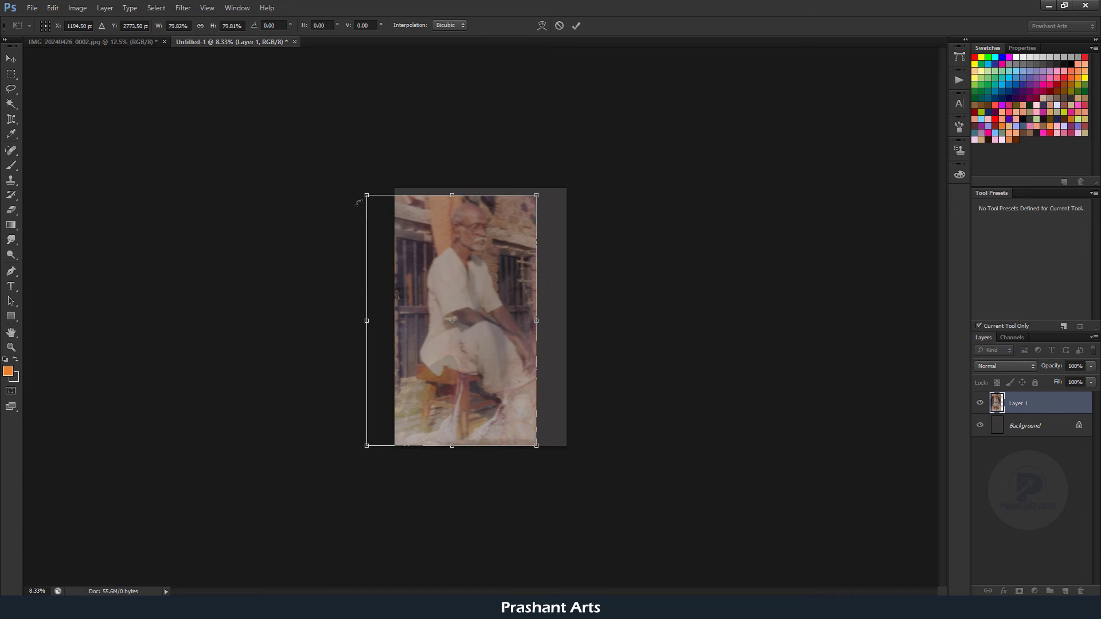
left_click_drag(366, 195, 376, 211)
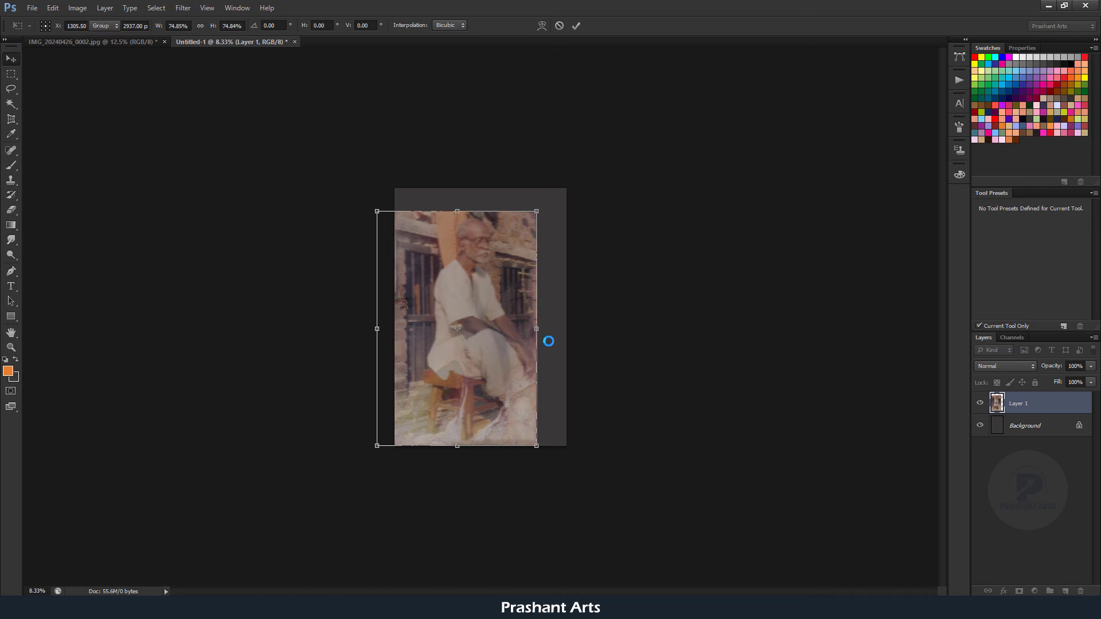
key("Return")
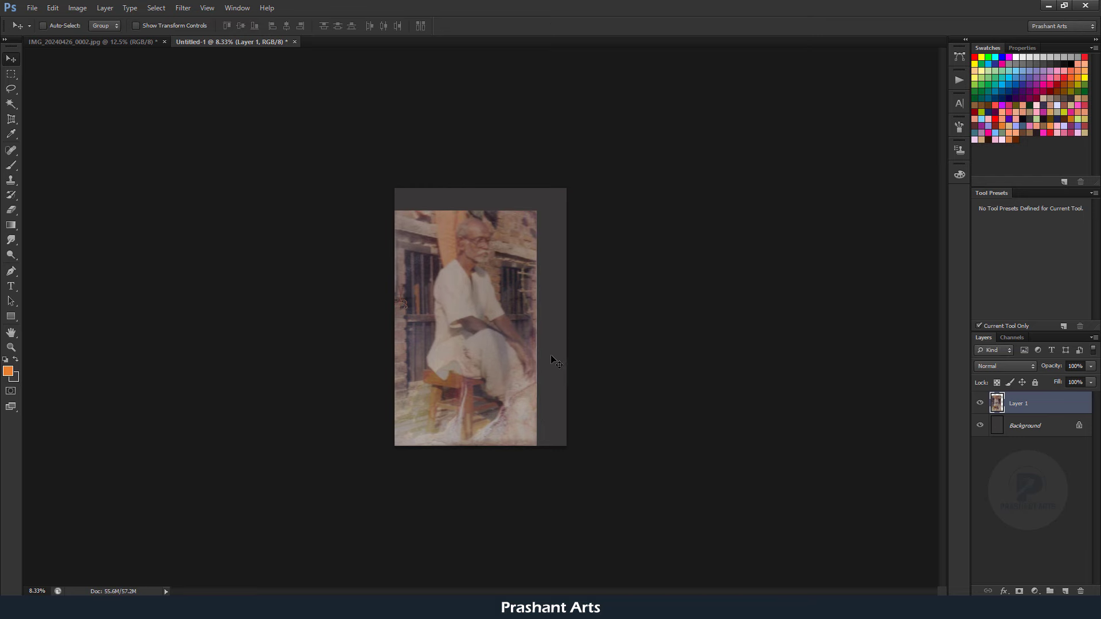
key("ctrl+minus")
key("ctrl+equal")
key("ctrl+equal")
key("ctrl+equal")
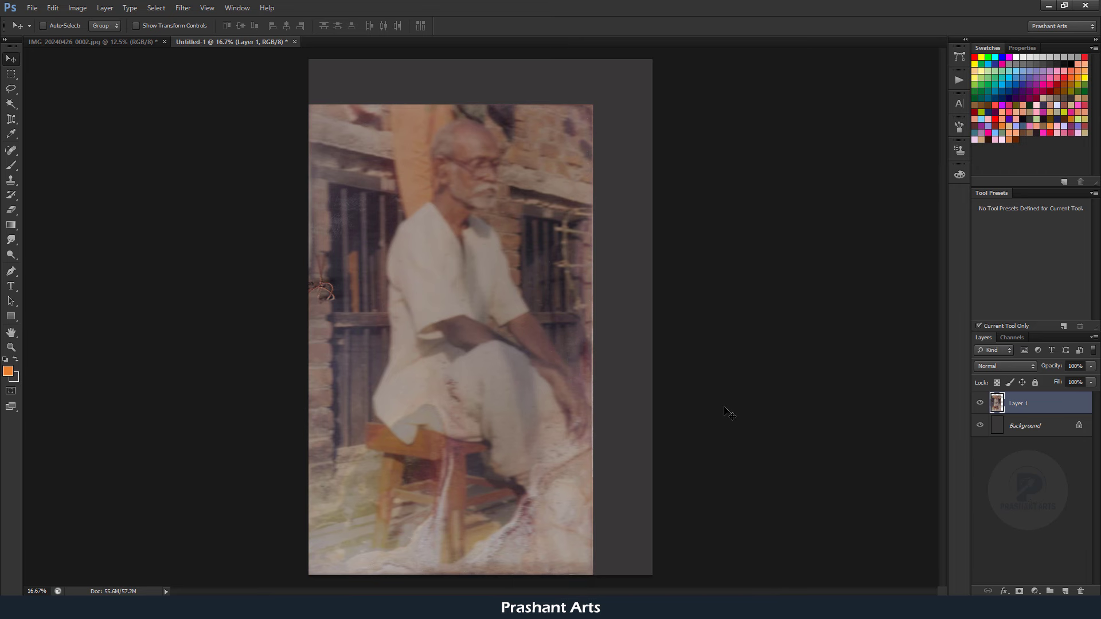
Duplicate the photo to Layer 1 copy, hide Layer 1, zoom to the head and open Levels
key("ctrl+j")
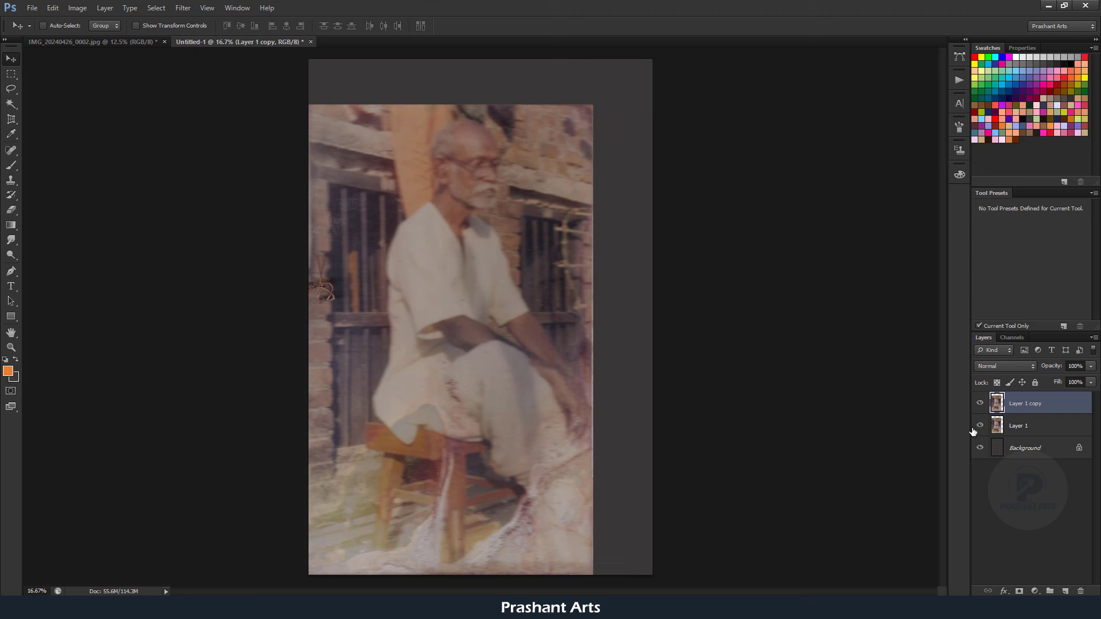
left_click(980, 425)
key("ctrl+plus")
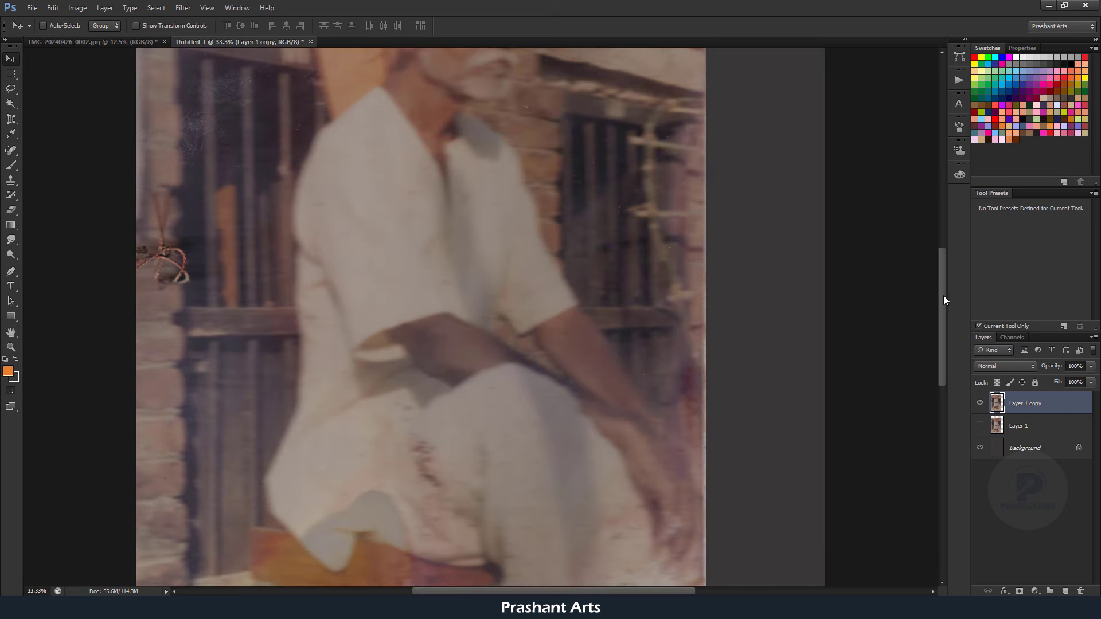
left_click_drag(944, 294, 944, 246)
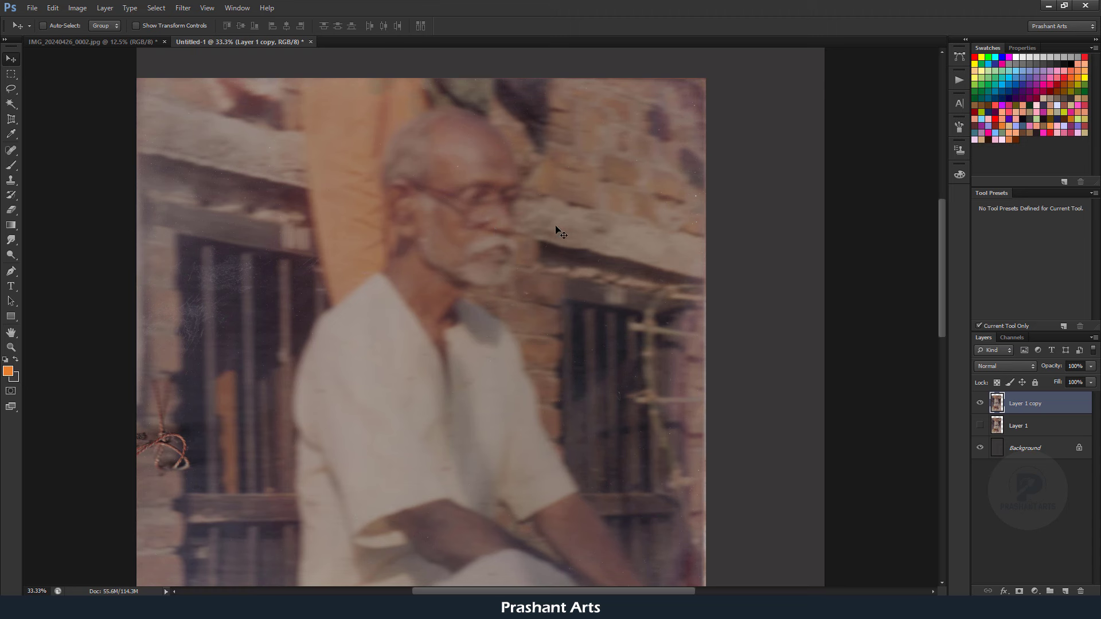
key("ctrl+l")
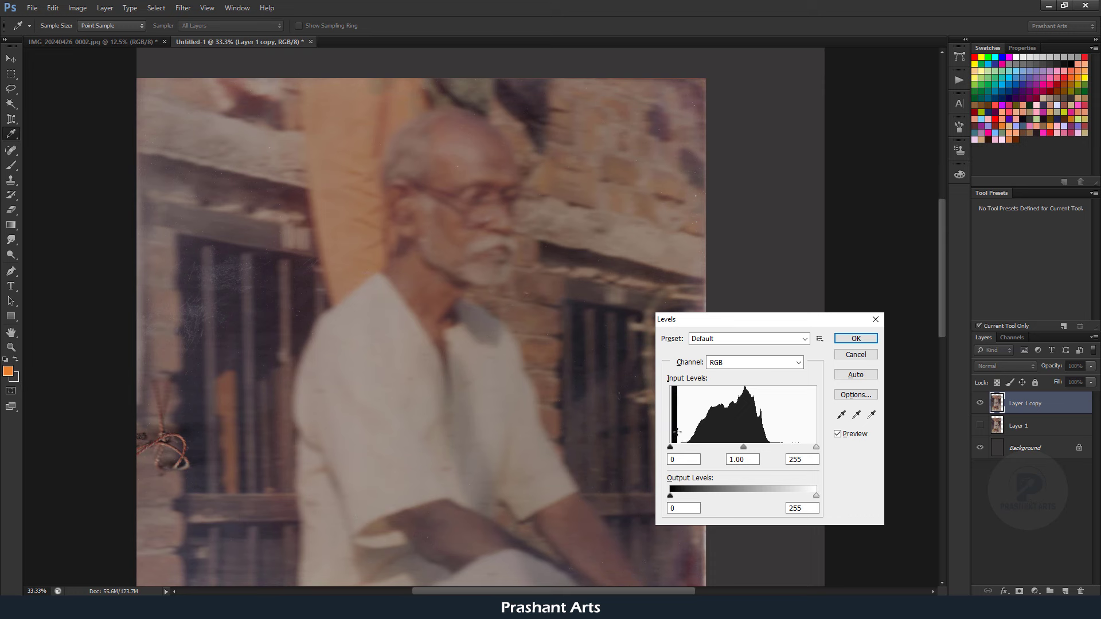
Pull the RGB input levels in to about 29 and 192, toggling Preview to compare
left_click_drag(816, 454, 779, 451)
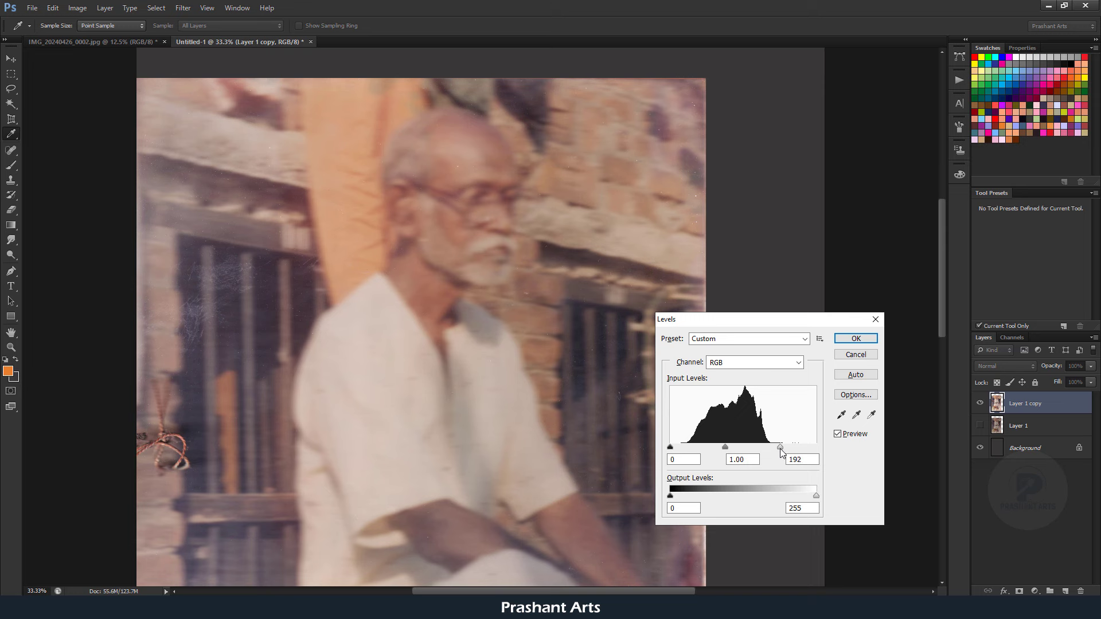
left_click_drag(670, 449, 688, 450)
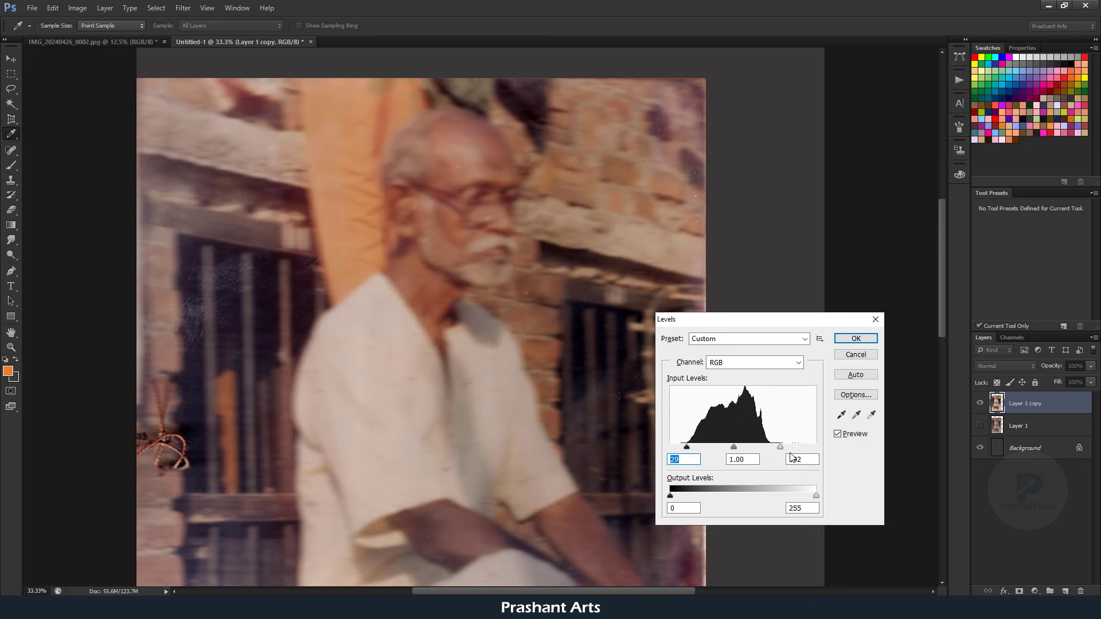
left_click(837, 435)
left_click(838, 436)
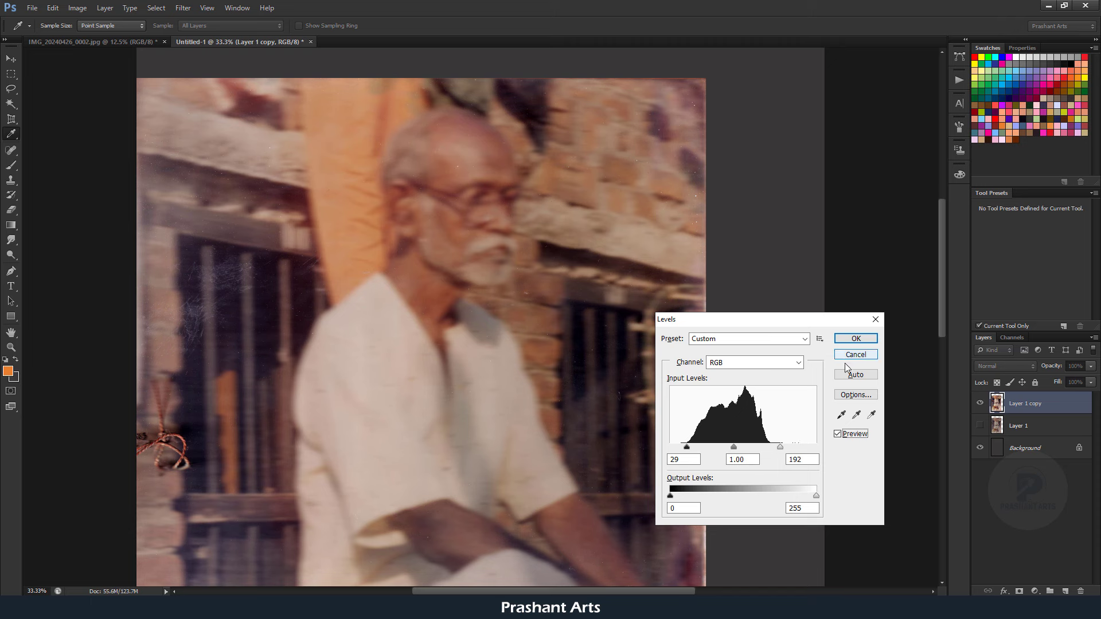
Raise the Red channel's black point and lower its white point
left_click(761, 367)
left_click(745, 384)
left_click(783, 363)
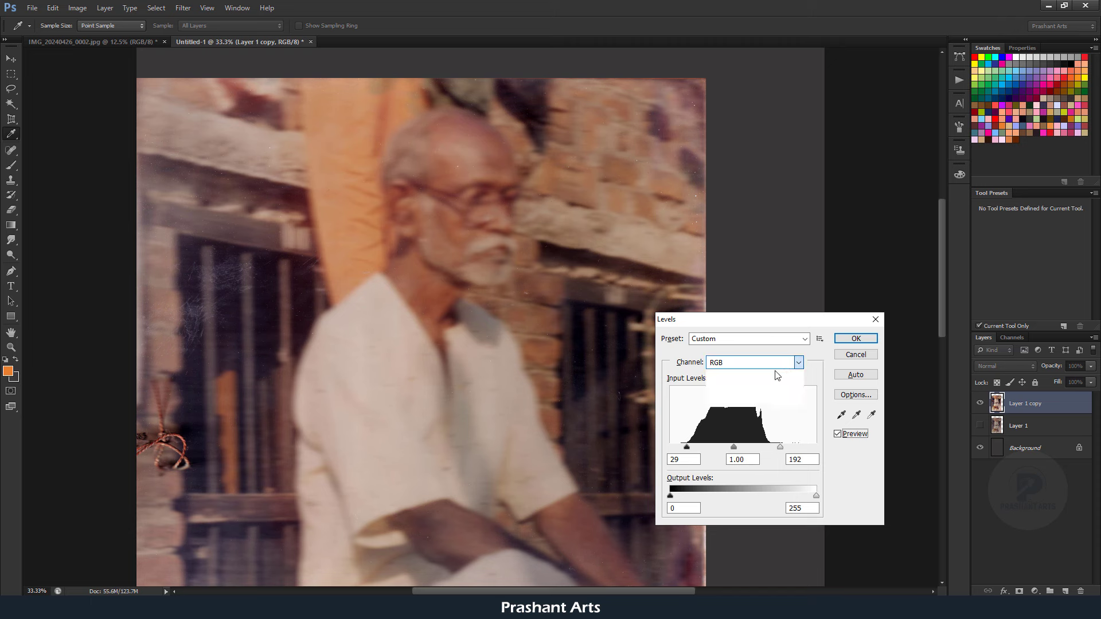
left_click(748, 388)
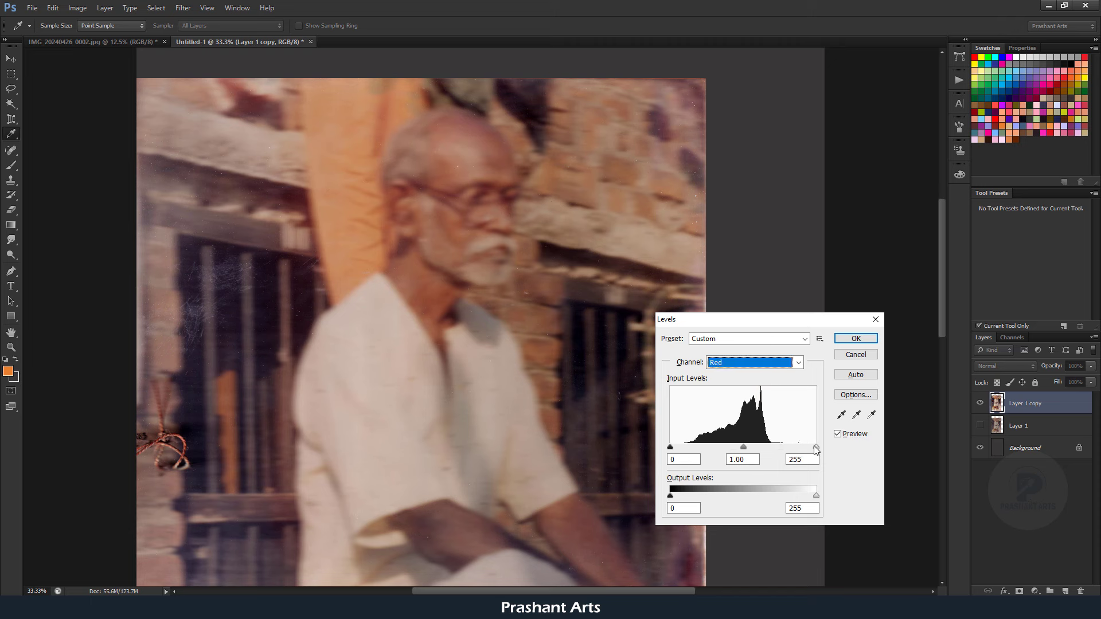
left_click_drag(816, 447, 780, 448)
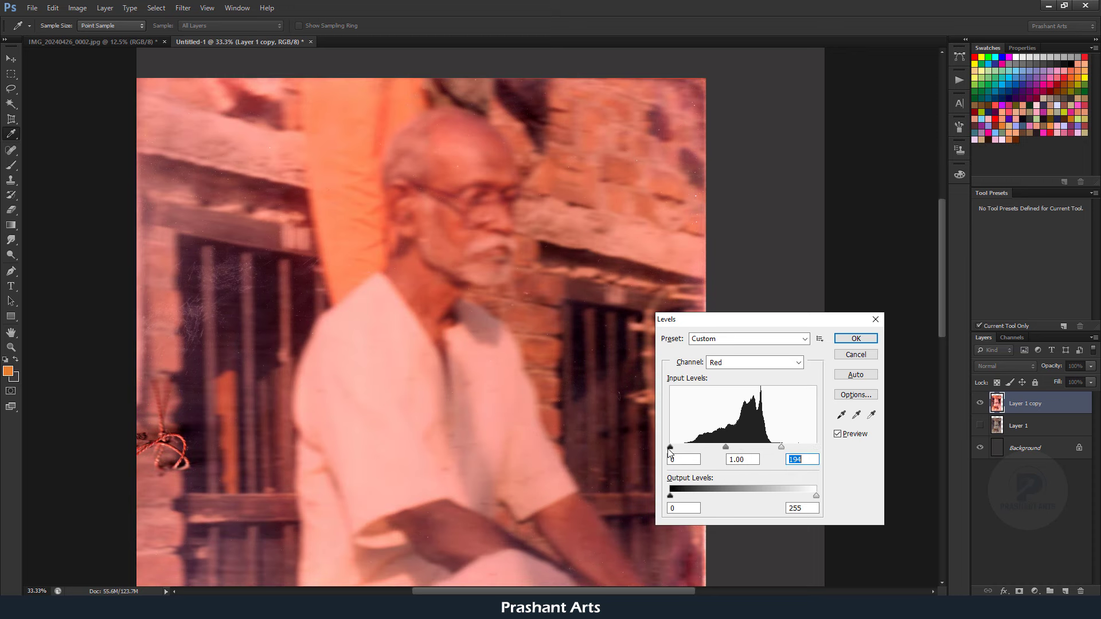
left_click_drag(670, 447, 687, 449)
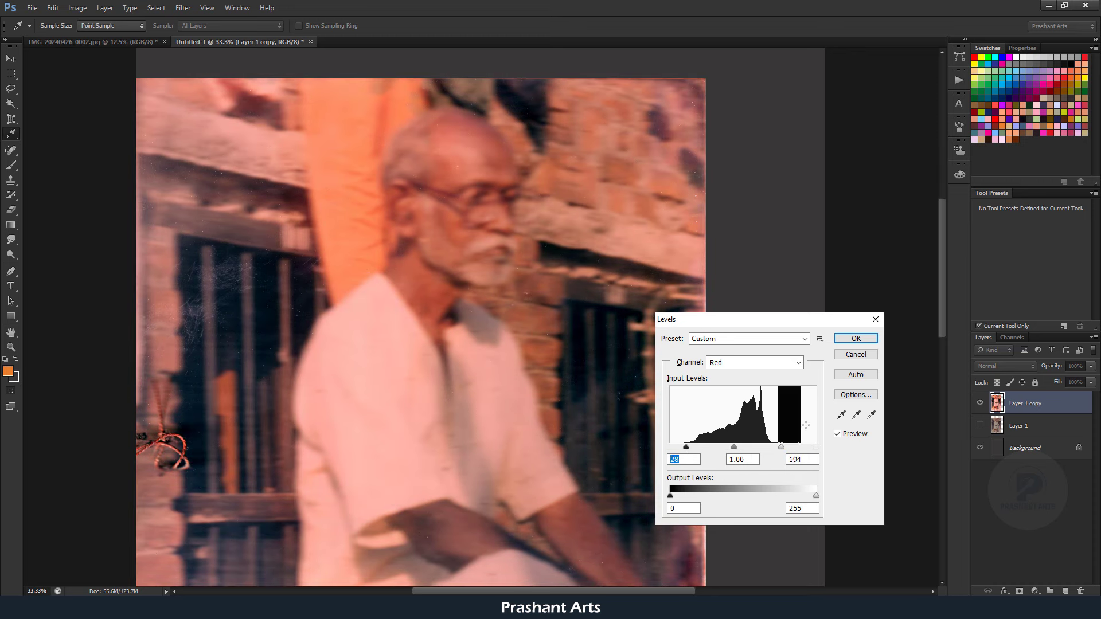
left_click_drag(779, 446, 777, 447)
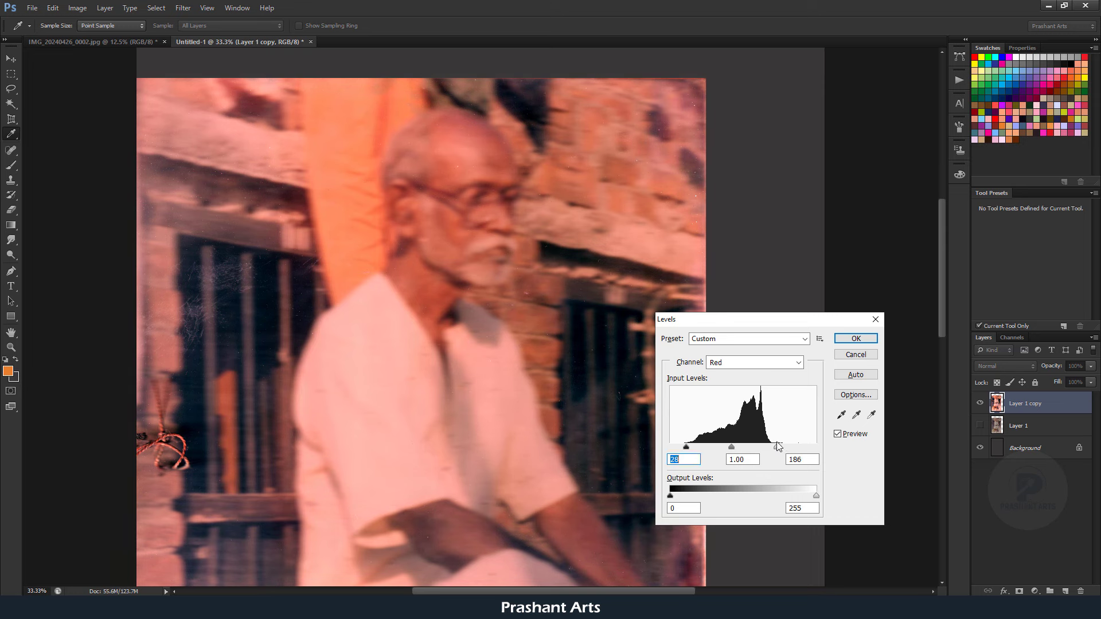
Raise the black points and lower the white points of the Green and Blue channels
left_click(773, 363)
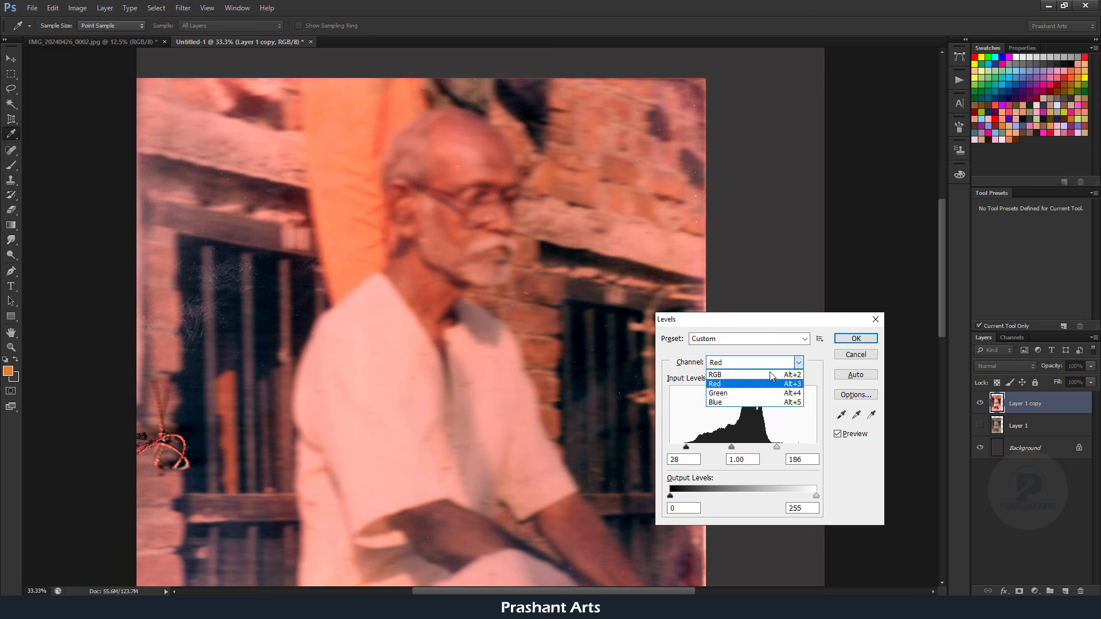
left_click(740, 394)
left_click_drag(815, 447, 775, 447)
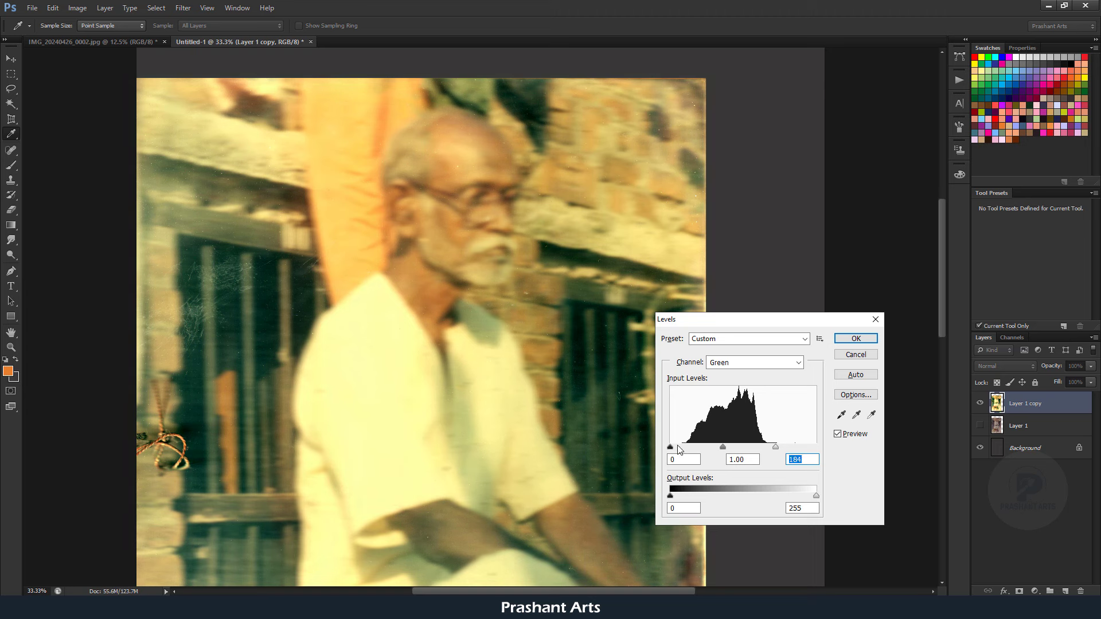
left_click_drag(670, 446, 684, 447)
left_click(794, 362)
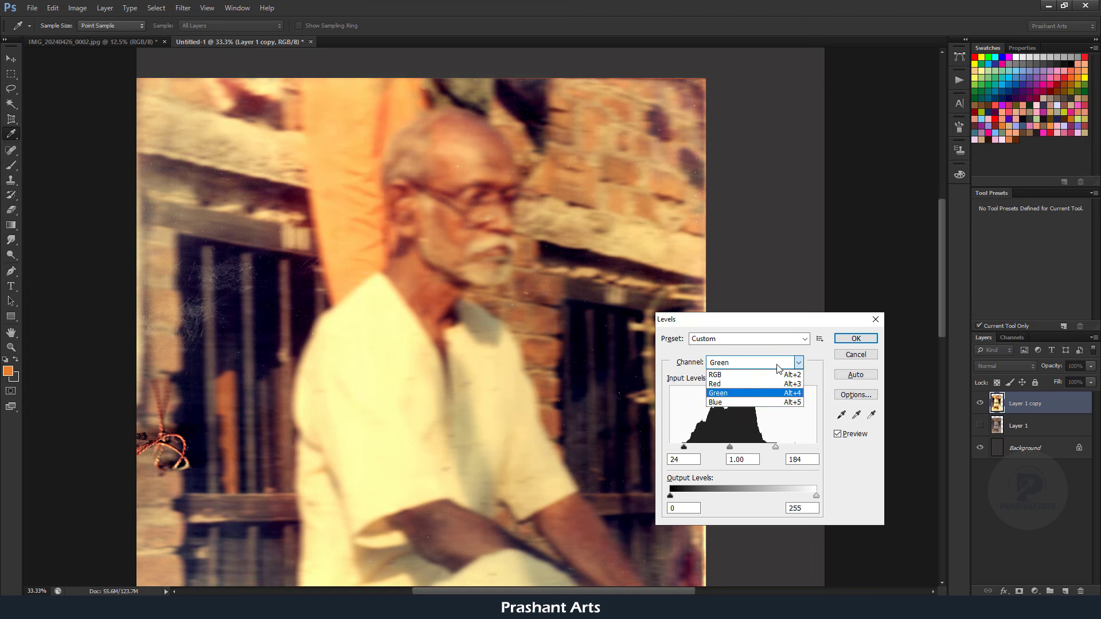
left_click(730, 402)
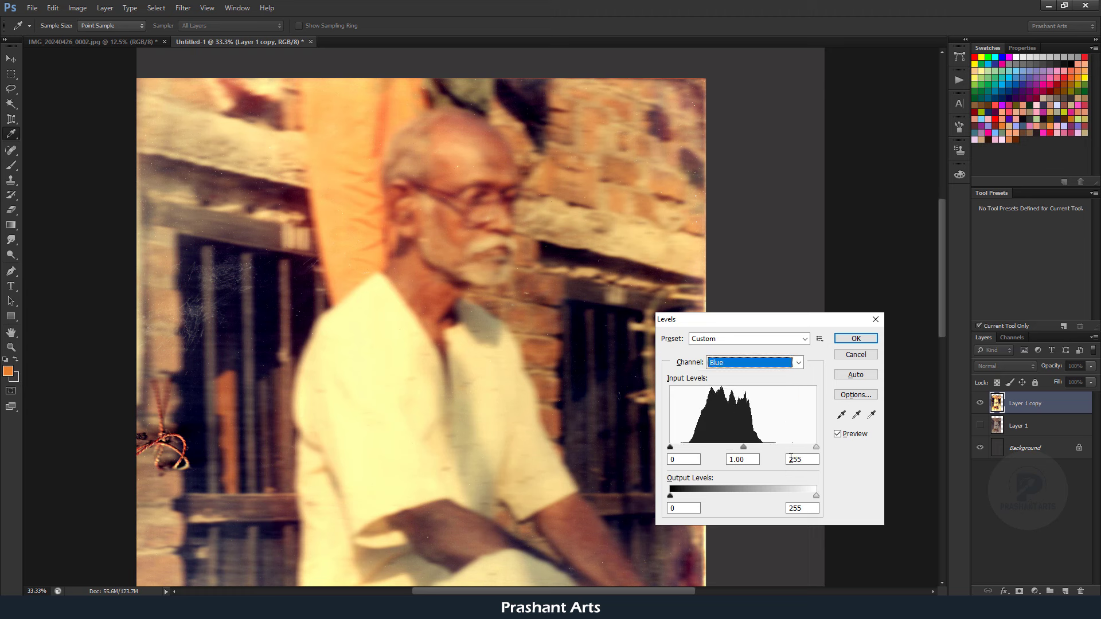
left_click_drag(815, 448, 775, 448)
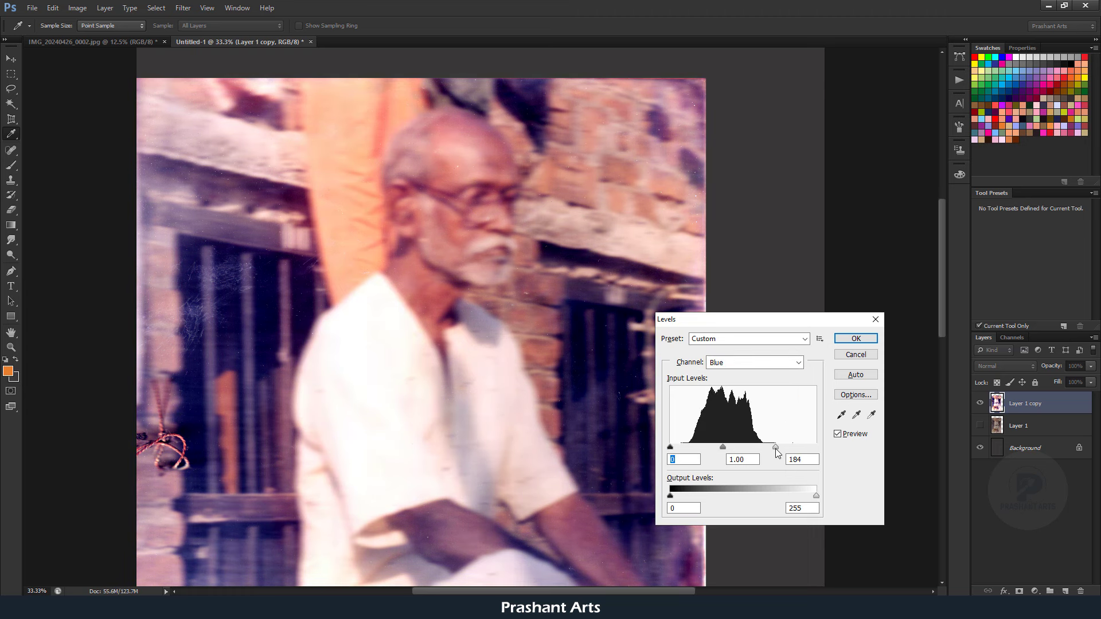
left_click_drag(670, 447, 688, 447)
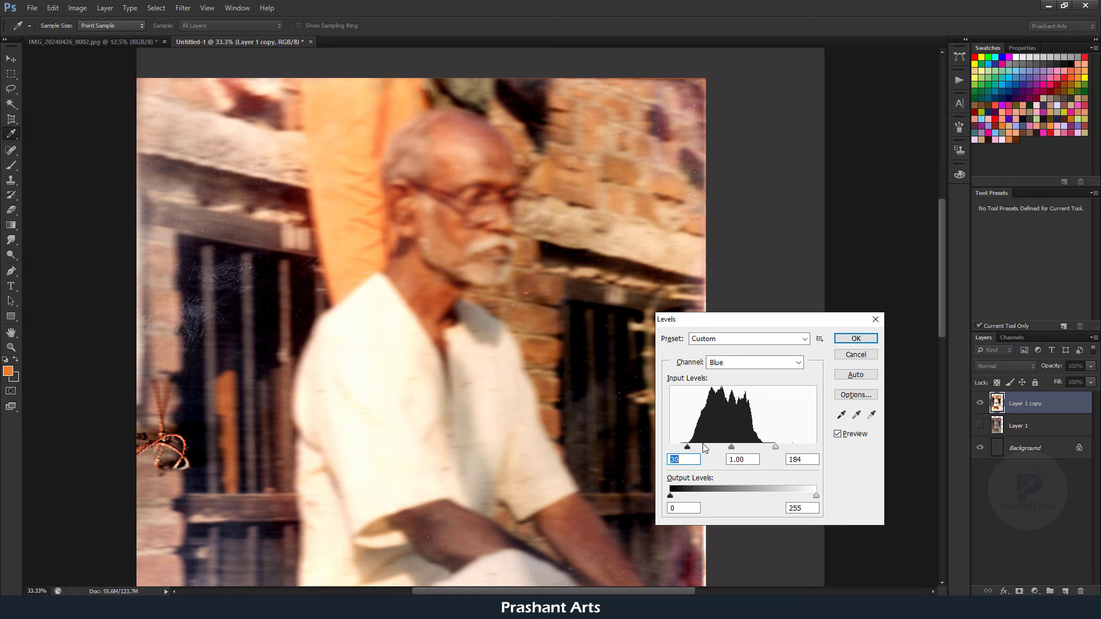
Toggle Preview repeatedly to compare the levelled photo with the original
left_click(837, 434)
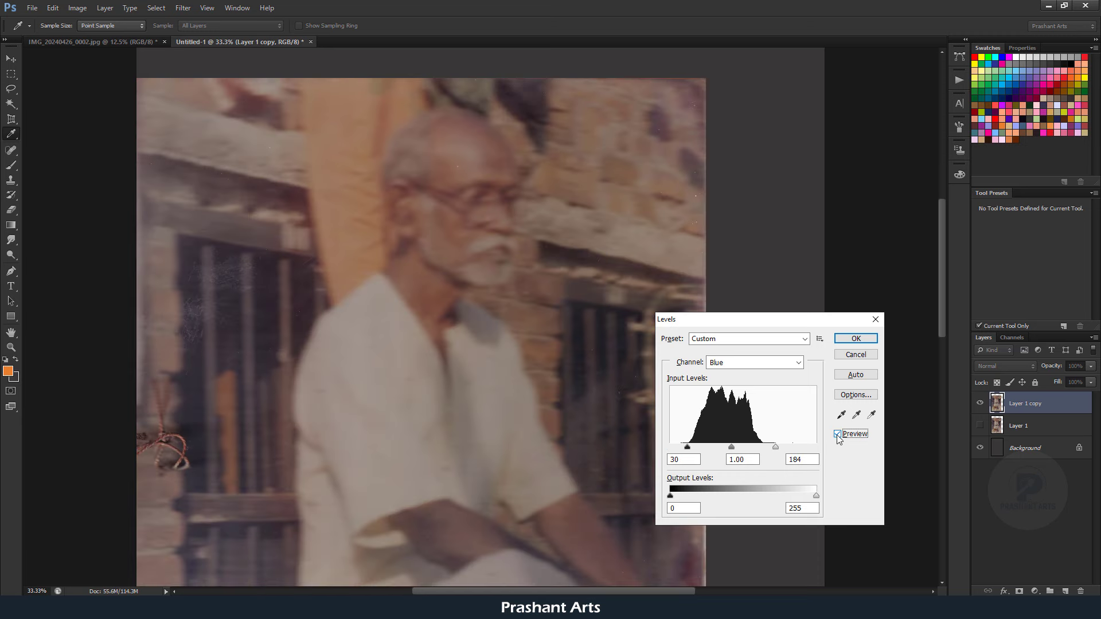
left_click(837, 435)
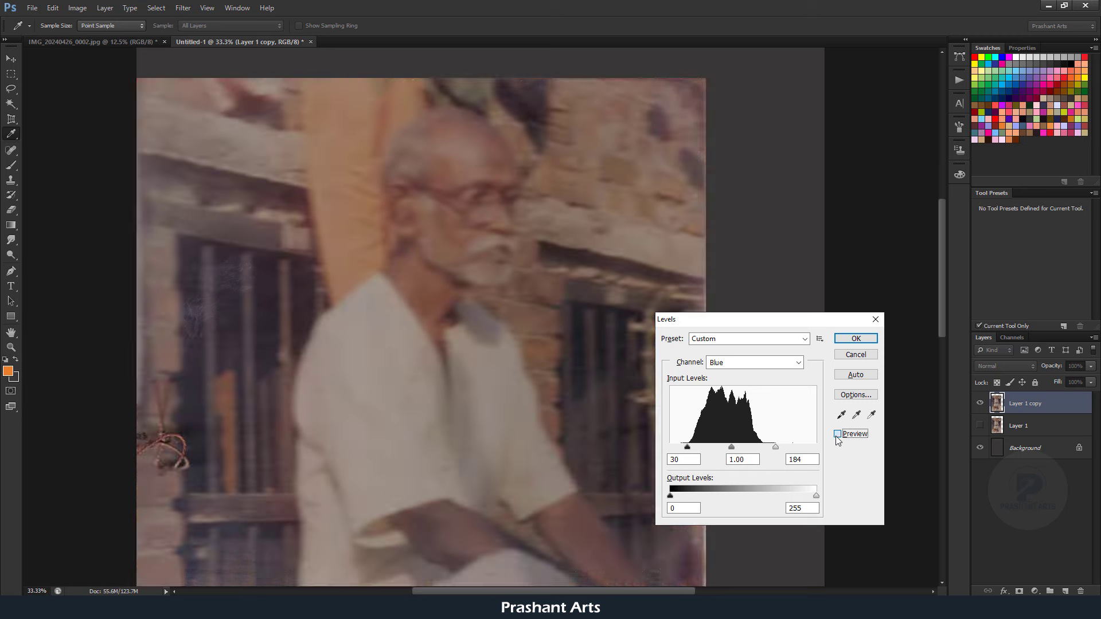
left_click(837, 434)
left_click(837, 434)
left_click(837, 434)
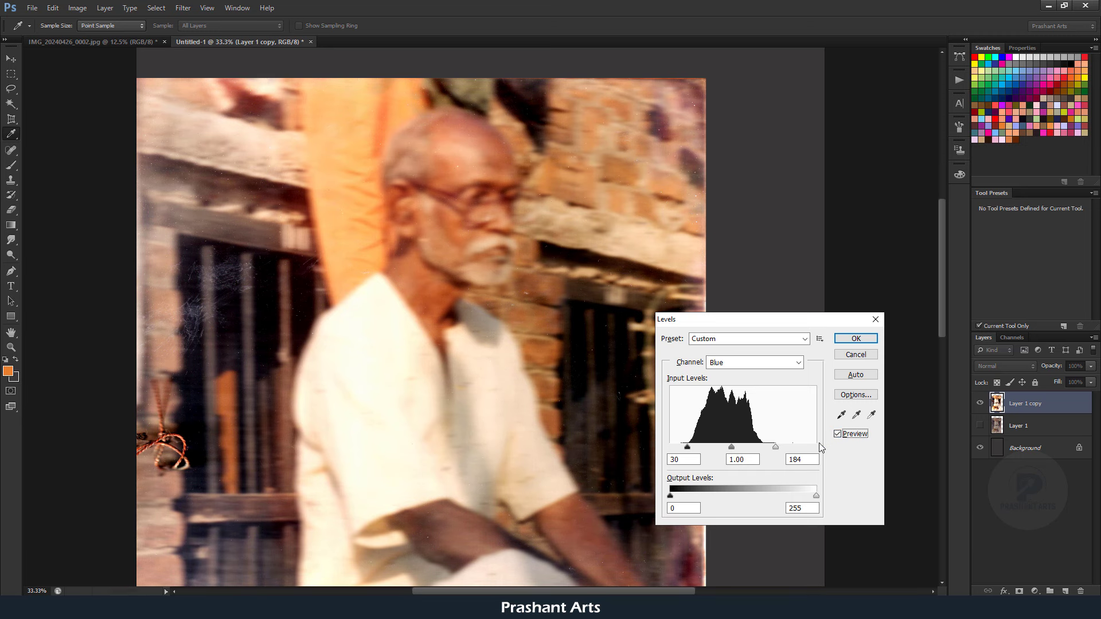
Refine the channel levels to Green 24–182 and Blue 30–184, then compare again
left_click(792, 367)
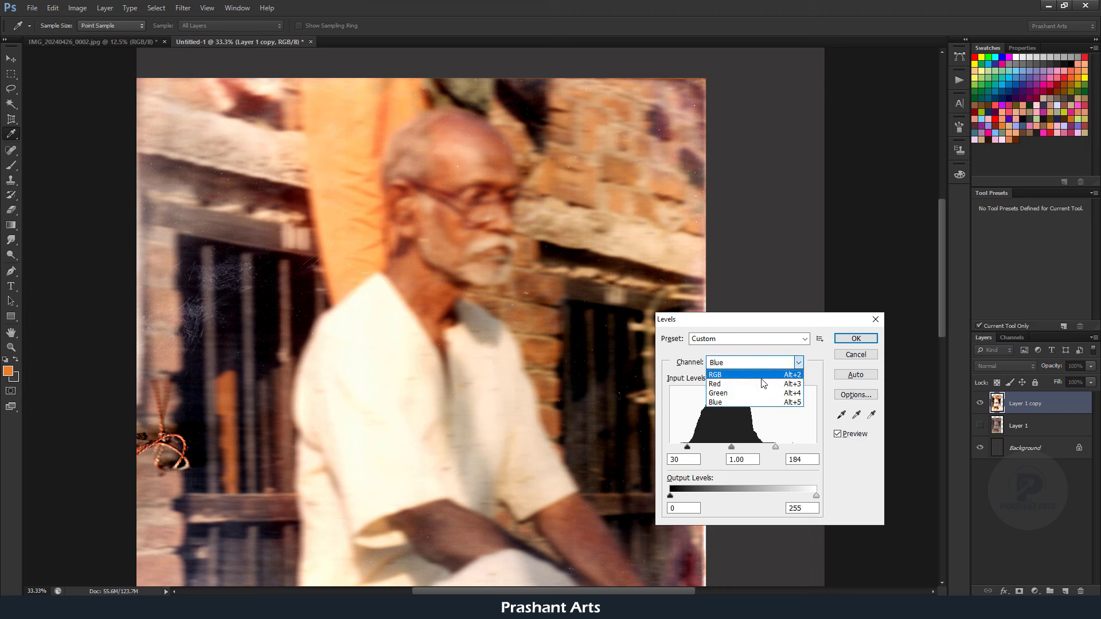
left_click(745, 384)
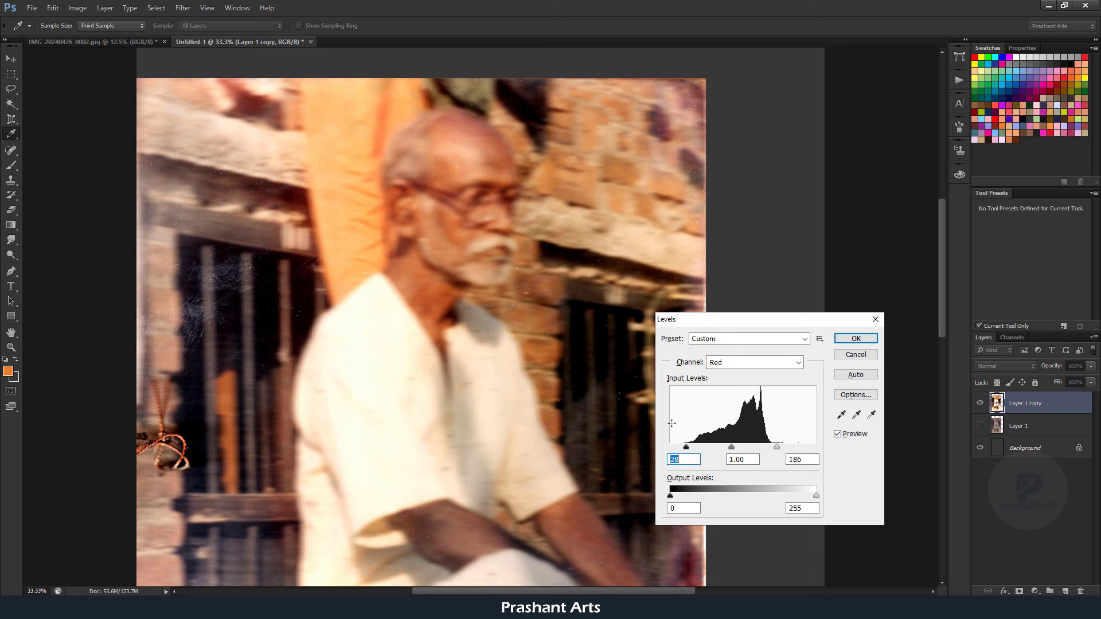
left_click(757, 362)
left_click(745, 390)
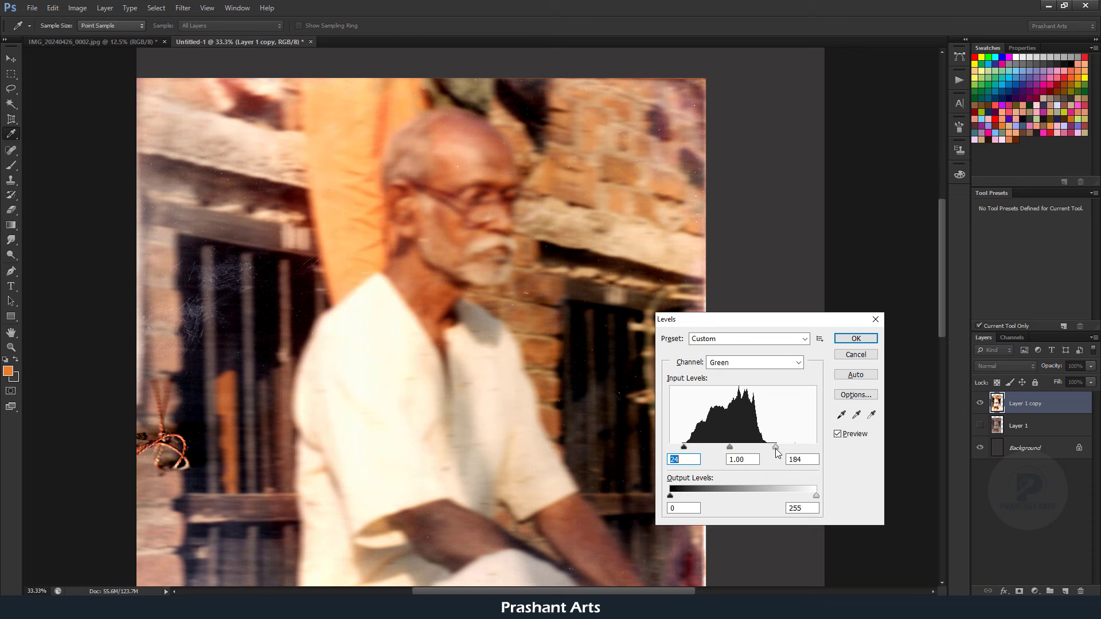
left_click_drag(776, 448, 729, 451)
left_click(780, 362)
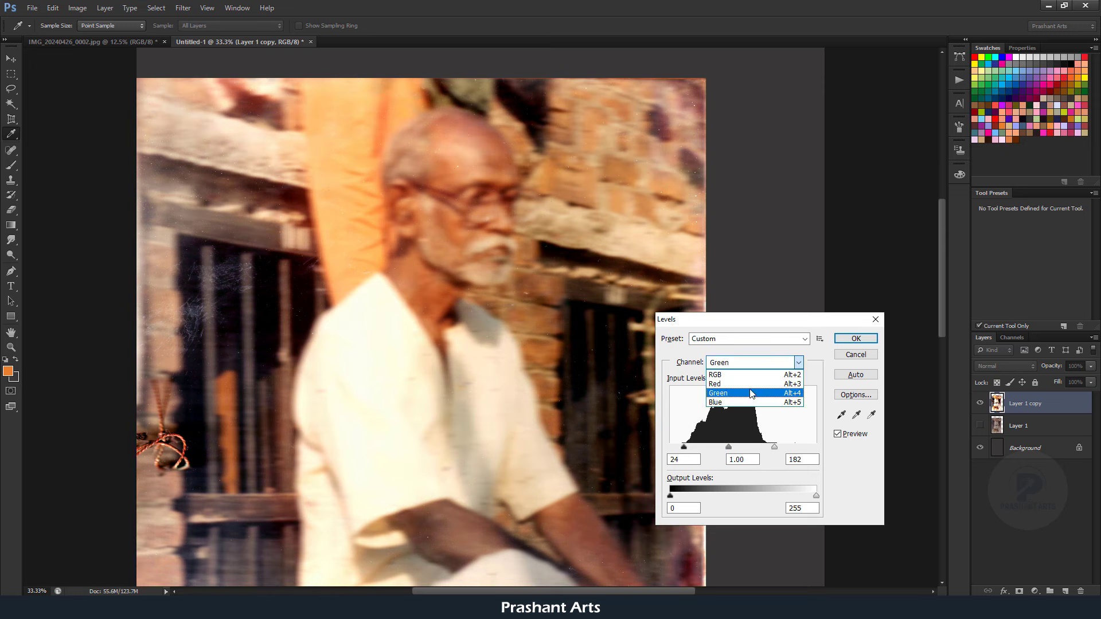
left_click(743, 403)
left_click_drag(732, 450, 733, 448)
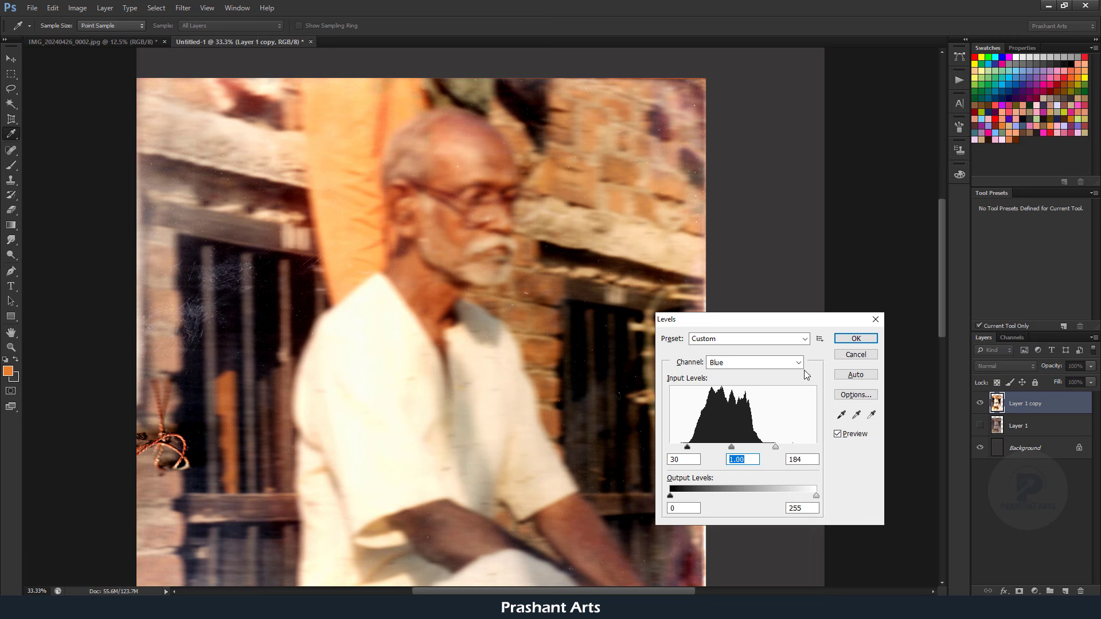
left_click(838, 436)
Commit the Levels, then set midtone Color Balance to −73, 0, +29 after comparing with Preview
left_click(856, 338)
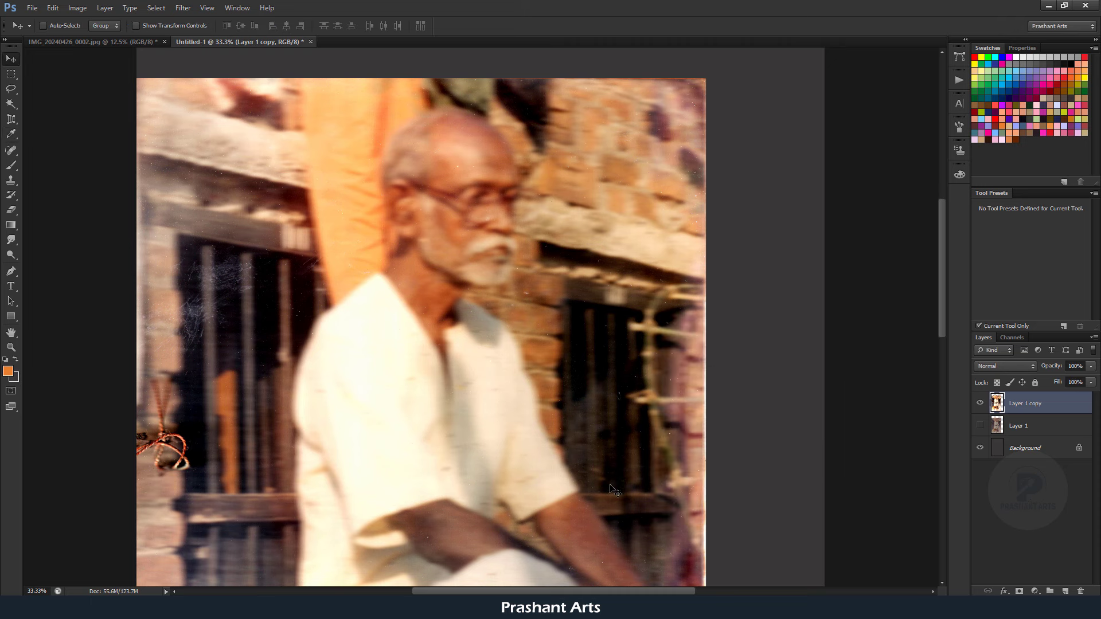
key("ctrl+minus")
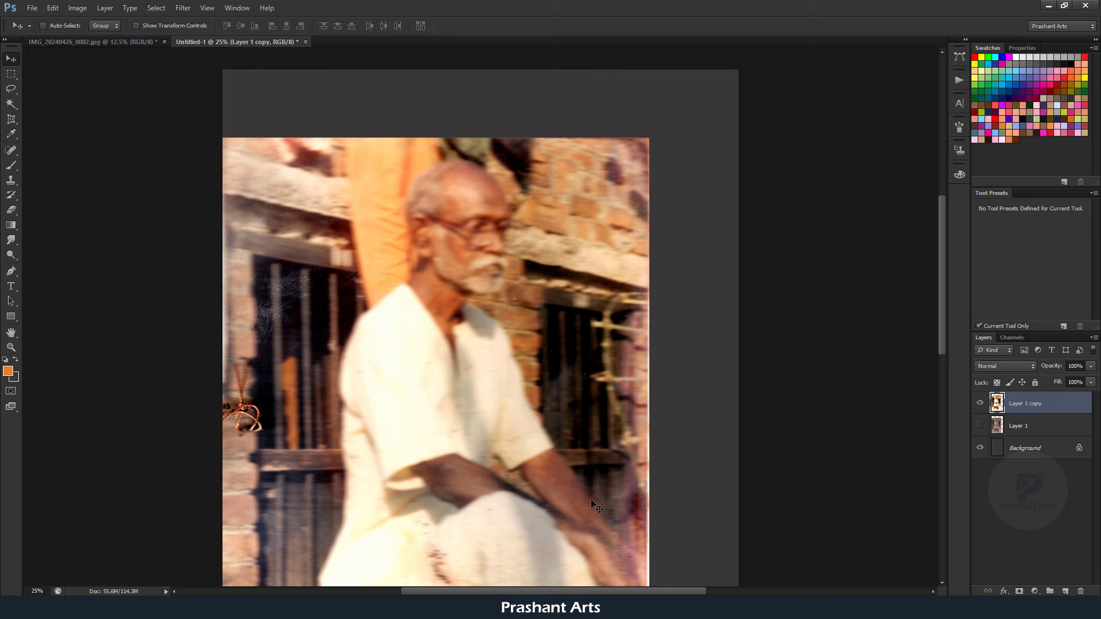
key("ctrl+b")
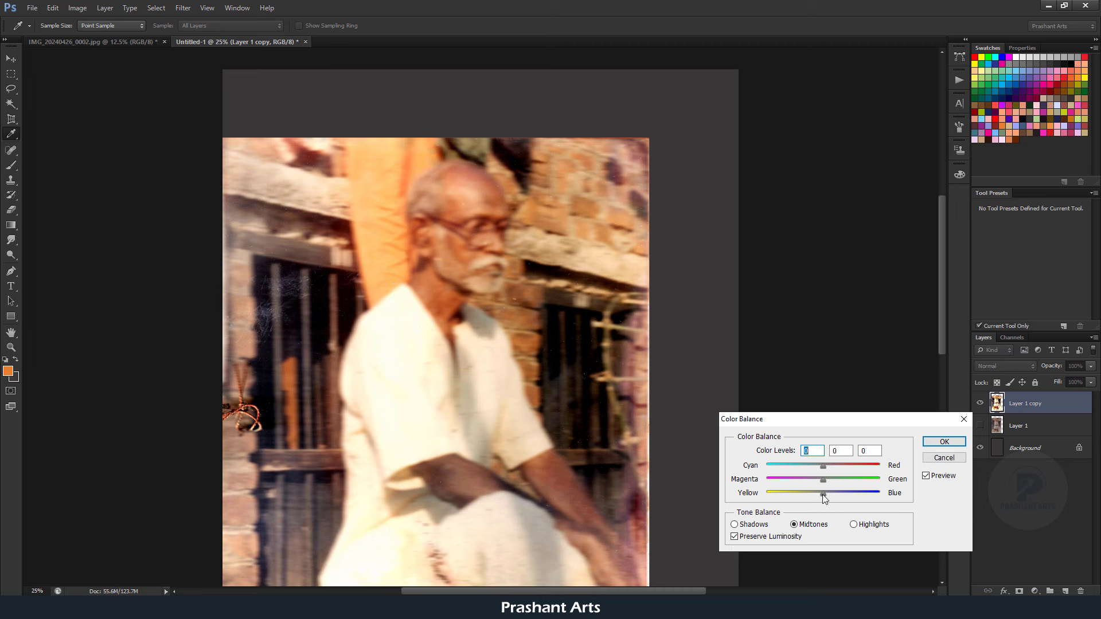
mouse_move(822, 494)
left_mouse_down()
mouse_move(849, 494)
mouse_move(839, 494)
left_mouse_up()
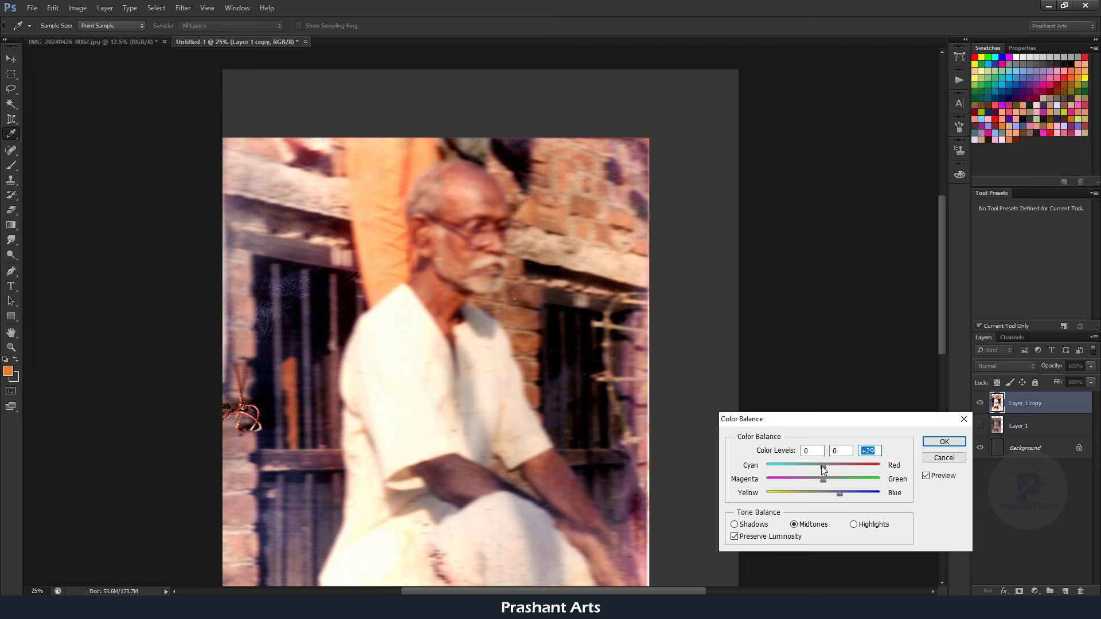
left_click_drag(821, 466, 781, 475)
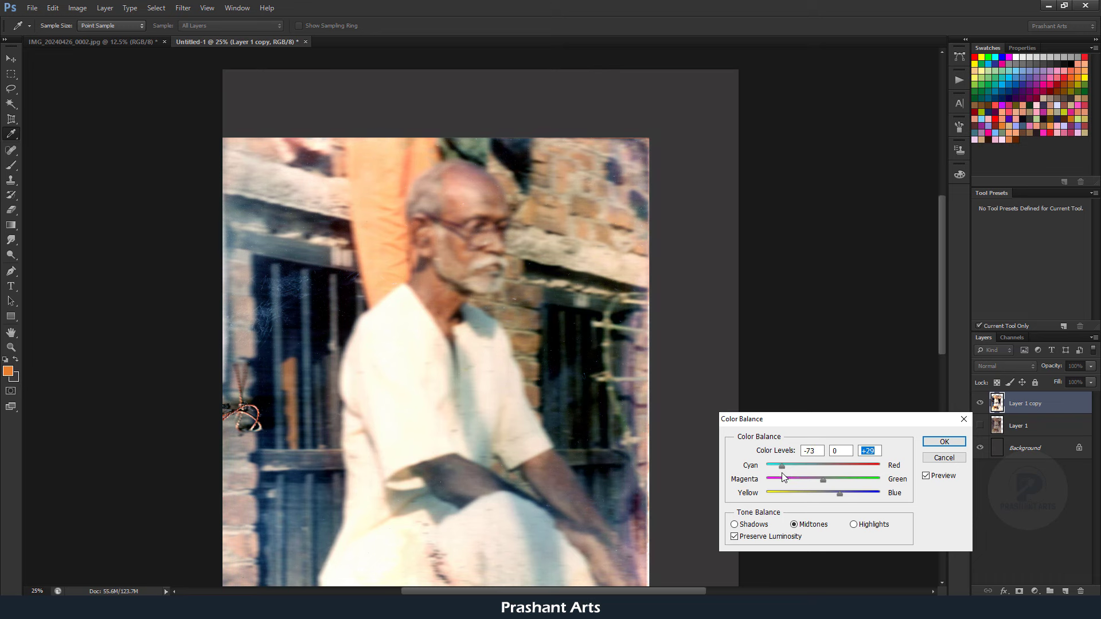
left_click(925, 477)
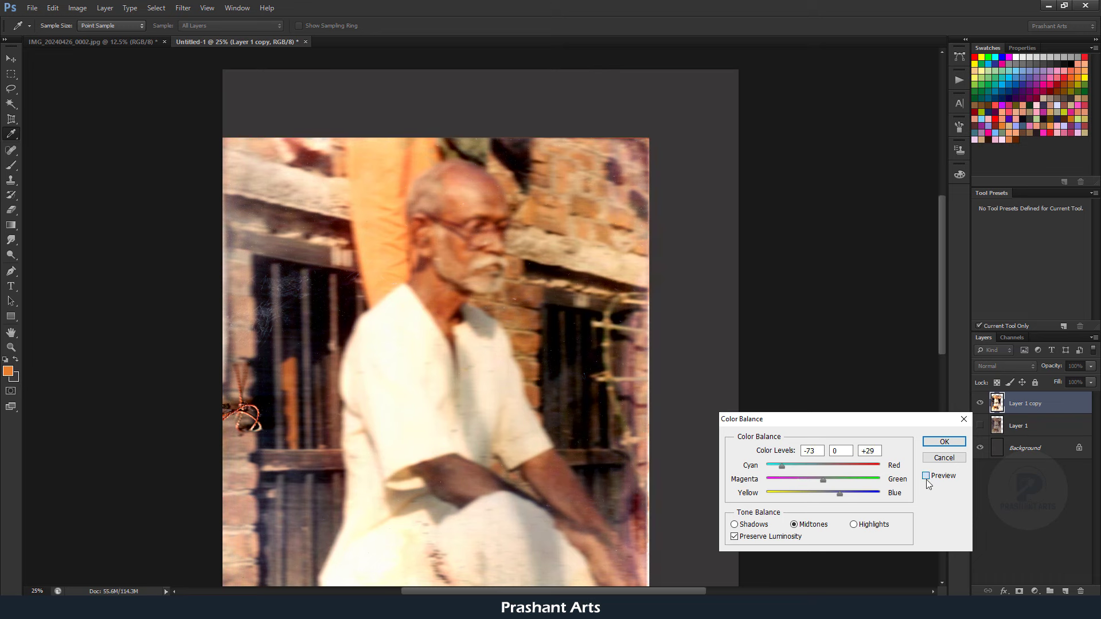
left_click(926, 477)
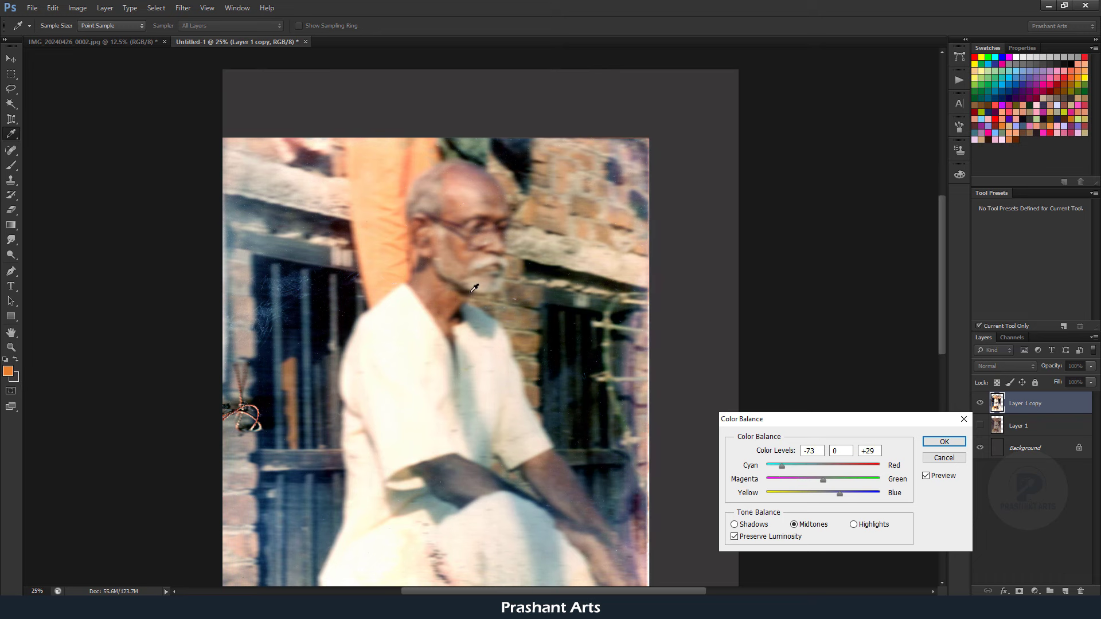
left_click(925, 476)
left_click(945, 442)
Boost Layer 1 copy's saturation to +12 with Hue/Saturation
key("v")
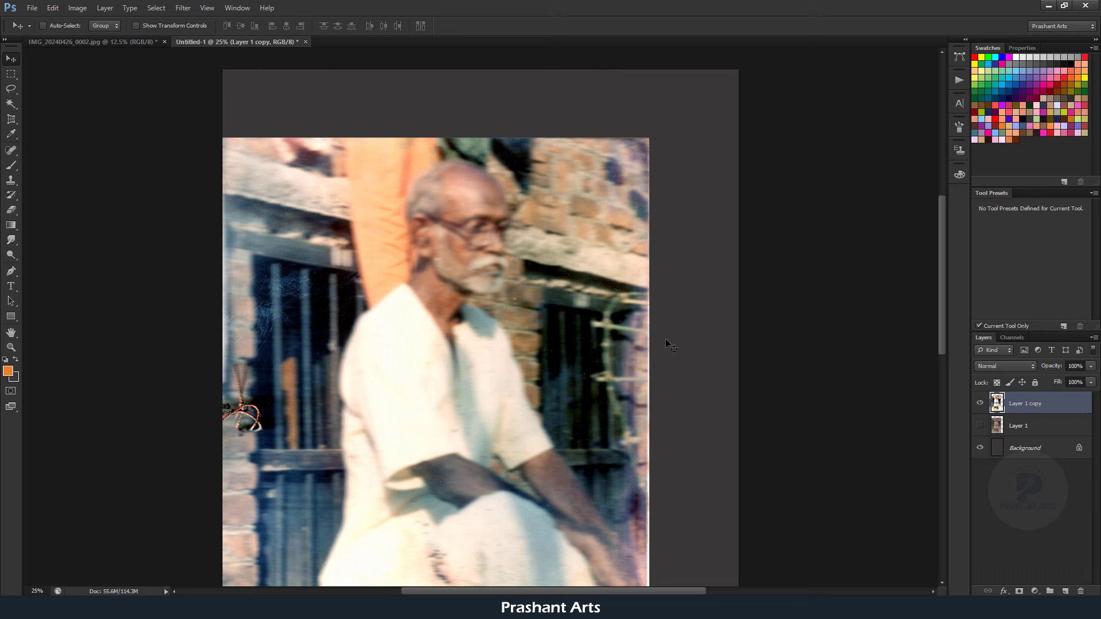
key("ctrl+u")
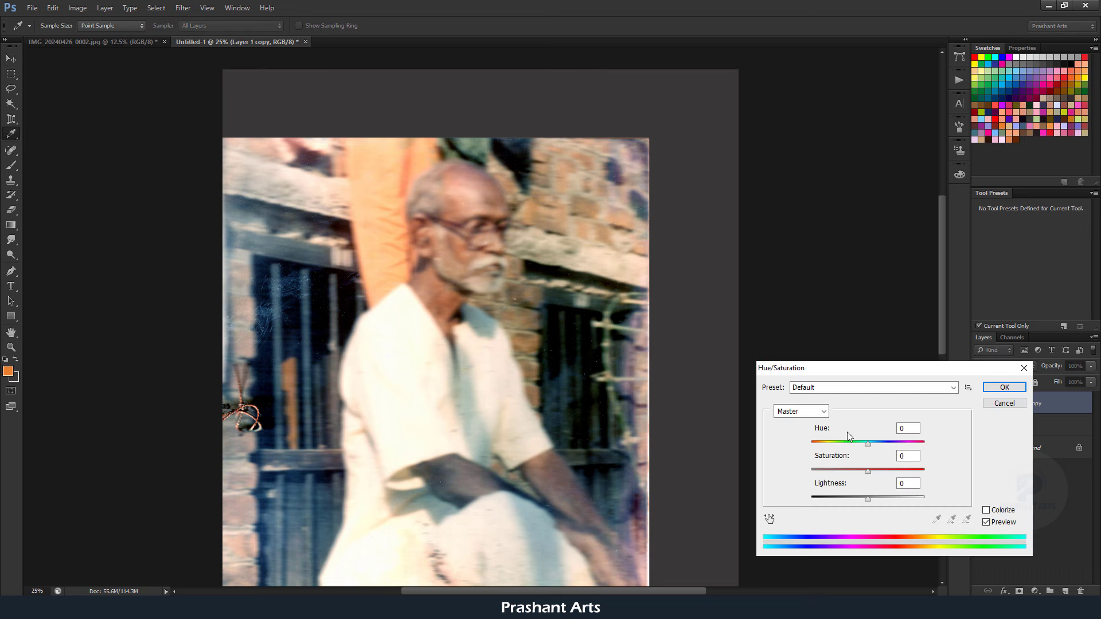
left_click_drag(869, 473, 874, 473)
left_click(1002, 387)
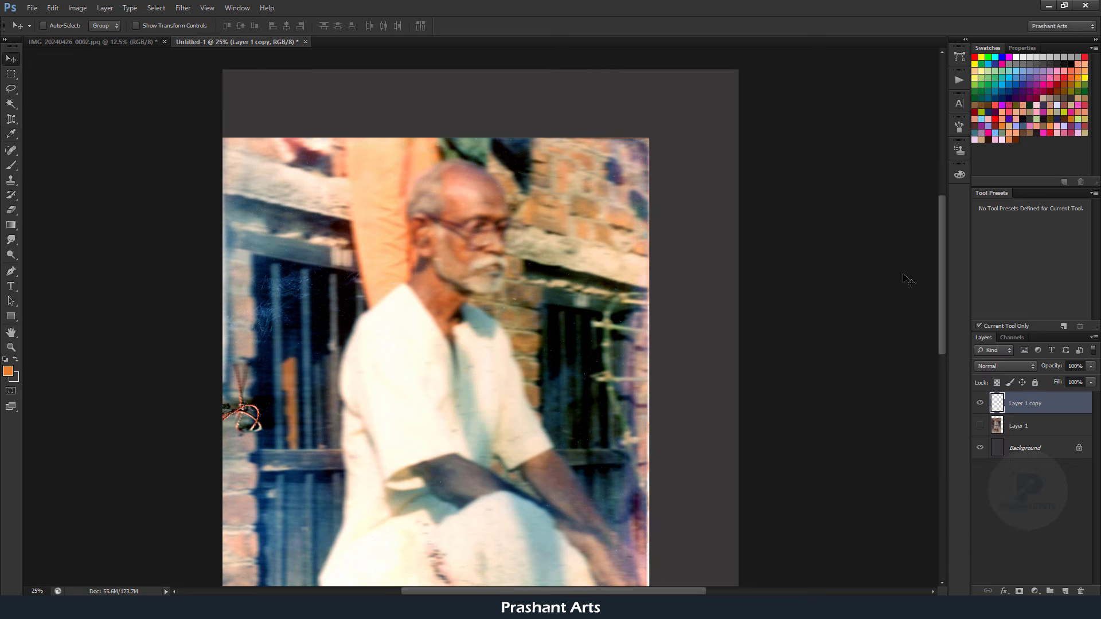
Inspect the adjusted photo at several zoom levels, ending on the Pen tool at 25%
left_click_drag(940, 267, 937, 281)
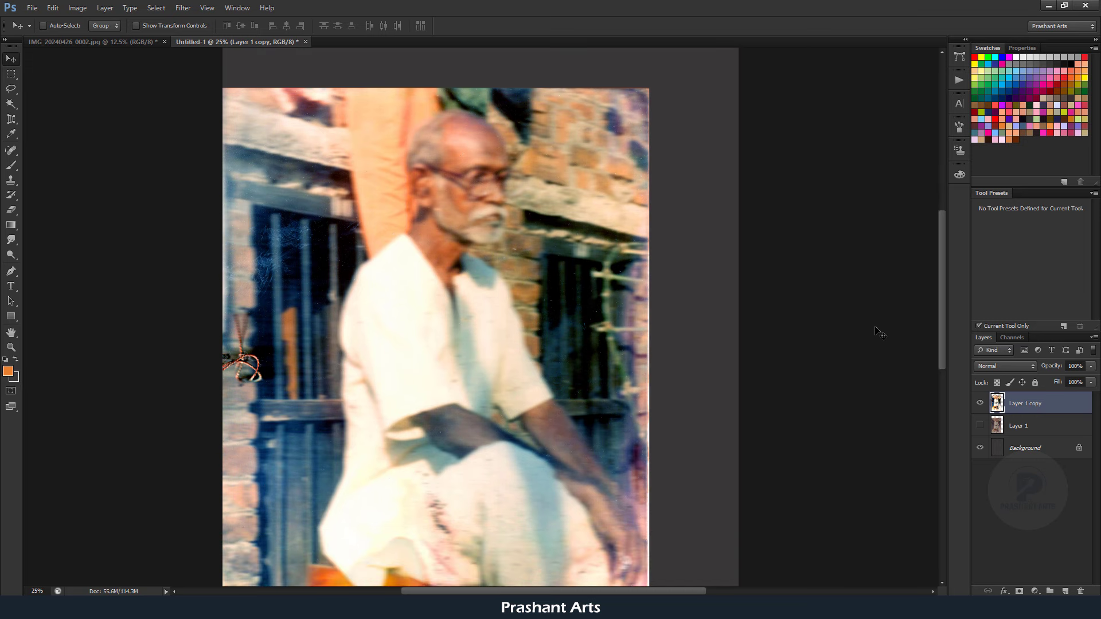
key("ctrl+minus")
key("ctrl+plus")
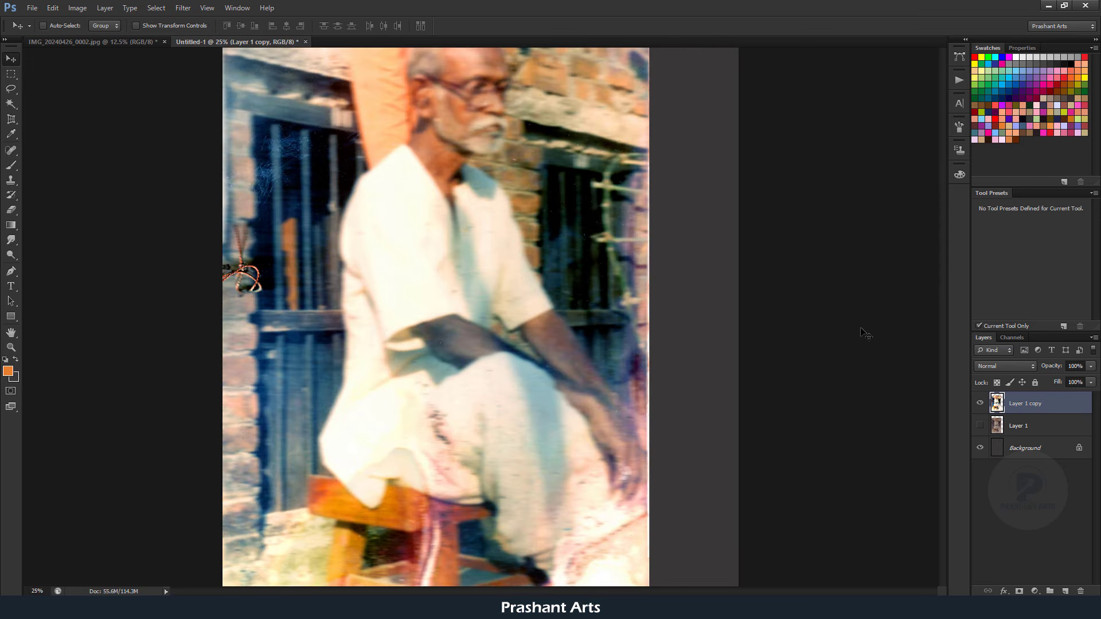
key("ctrl+minus")
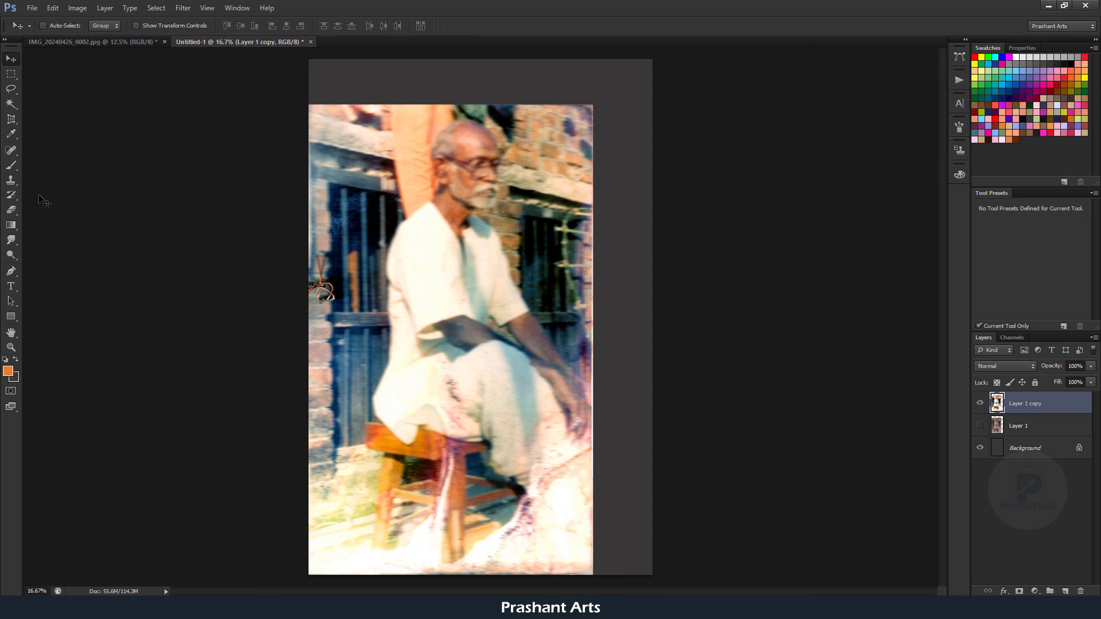
key("ctrl+equal")
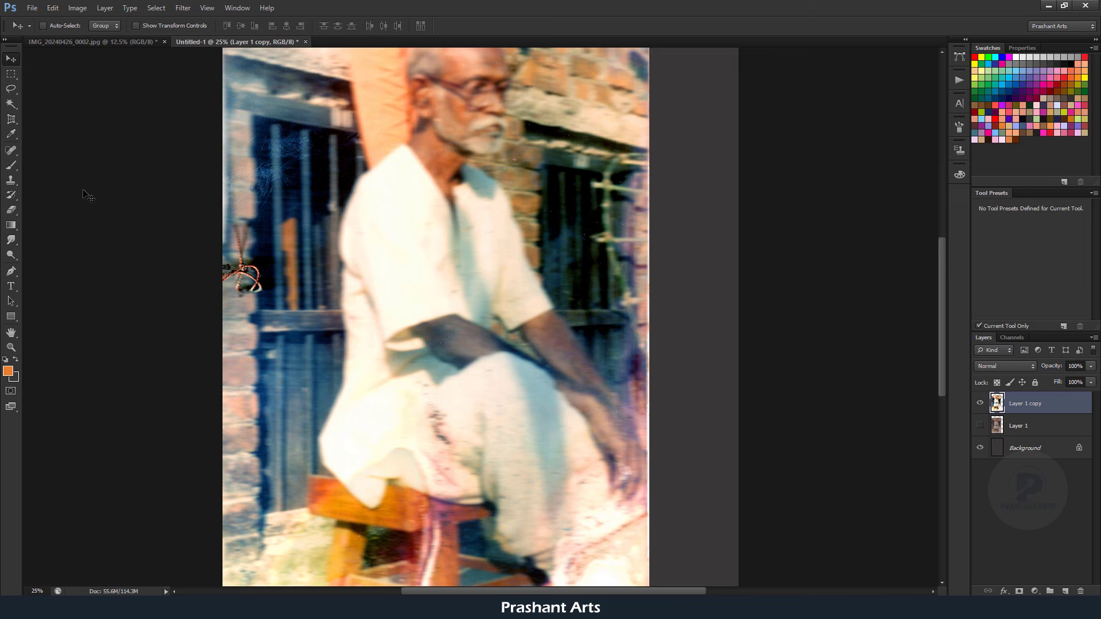
key("ctrl+minus")
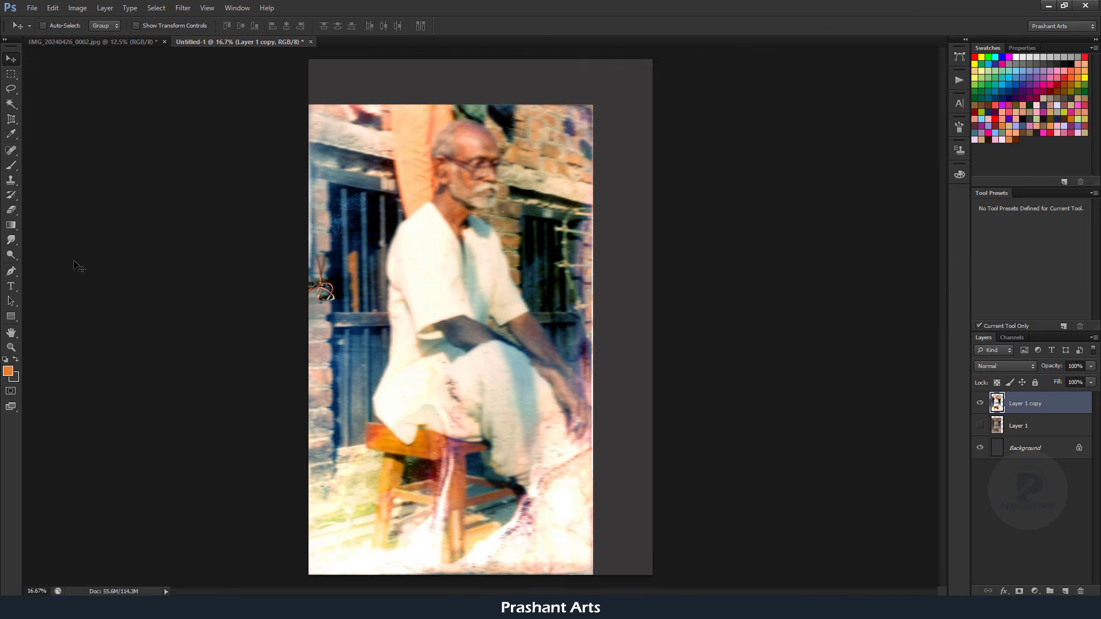
left_click(11, 270)
key("ctrl+equal")
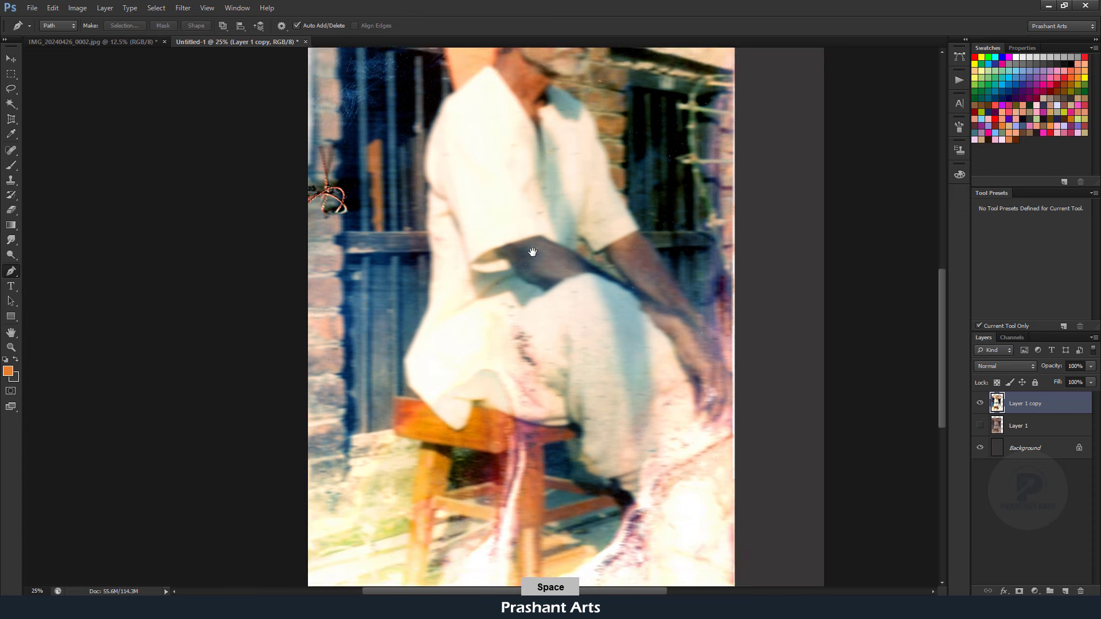
left_click_drag(476, 326, 619, 195)
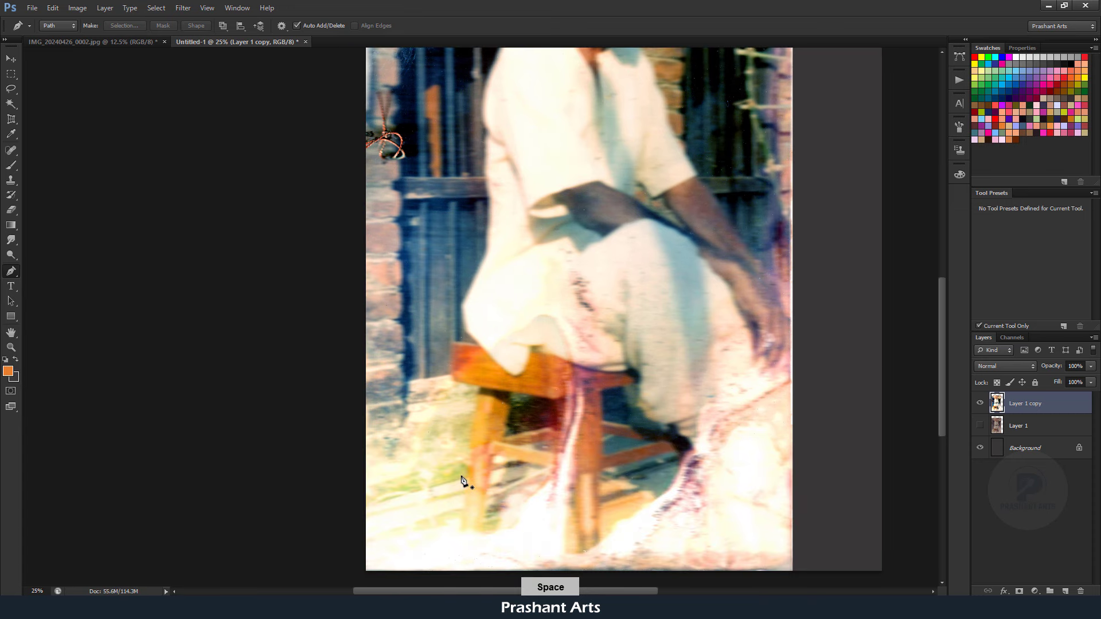
Trace a Pen path from the stool leg up the man's back and over his head
left_click(459, 530)
left_click(480, 392)
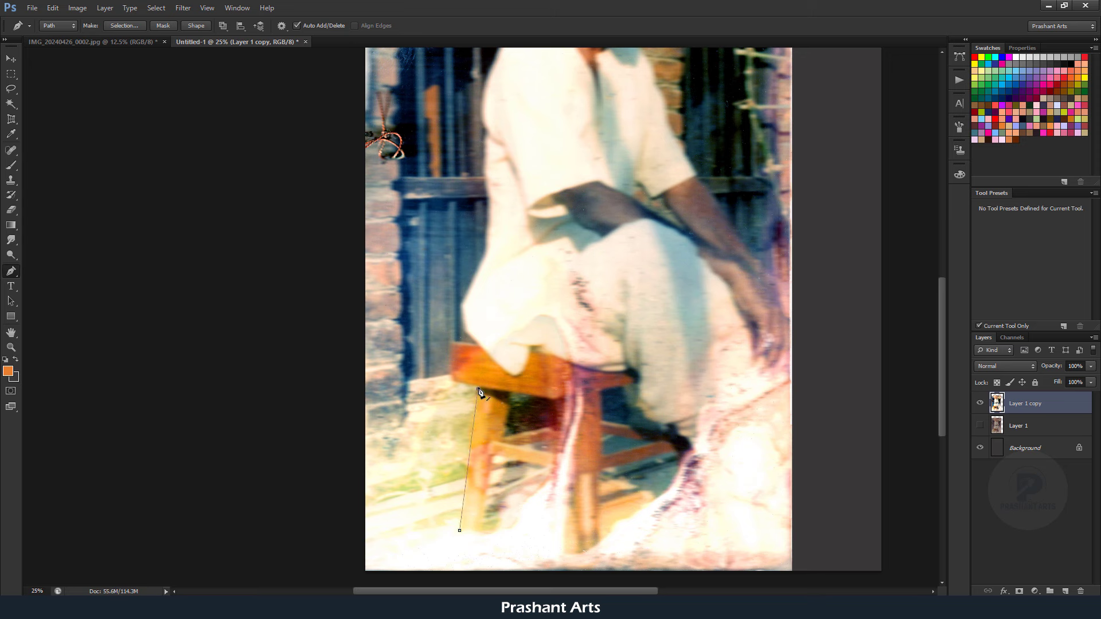
left_click(454, 381)
left_click(452, 341)
left_click(471, 338)
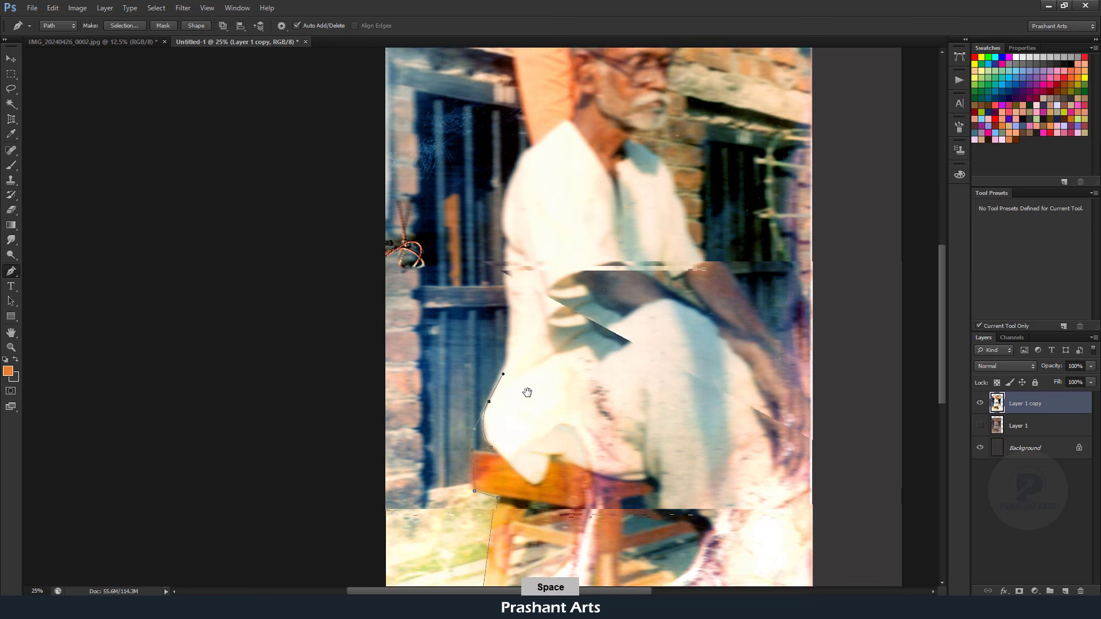
left_click_drag(484, 268, 524, 437)
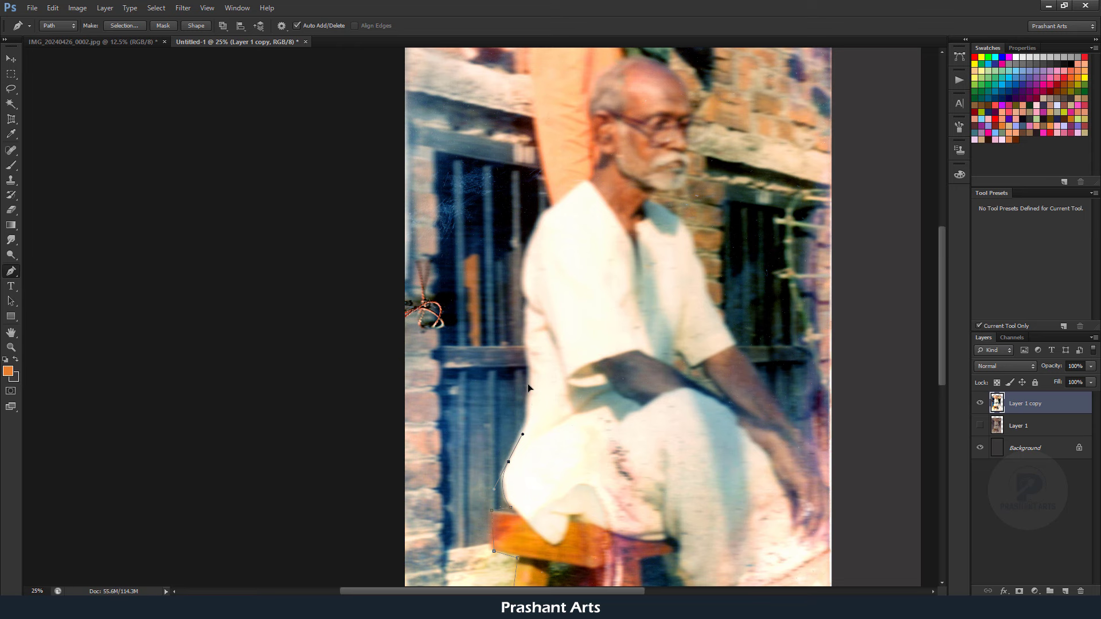
left_click_drag(530, 395, 528, 383)
left_click_drag(525, 301, 532, 236)
mouse_move(584, 179)
left_mouse_down()
mouse_move(602, 167)
mouse_move(510, 335)
left_mouse_up()
left_click_drag(493, 290, 498, 247)
left_click_drag(564, 225, 579, 232)
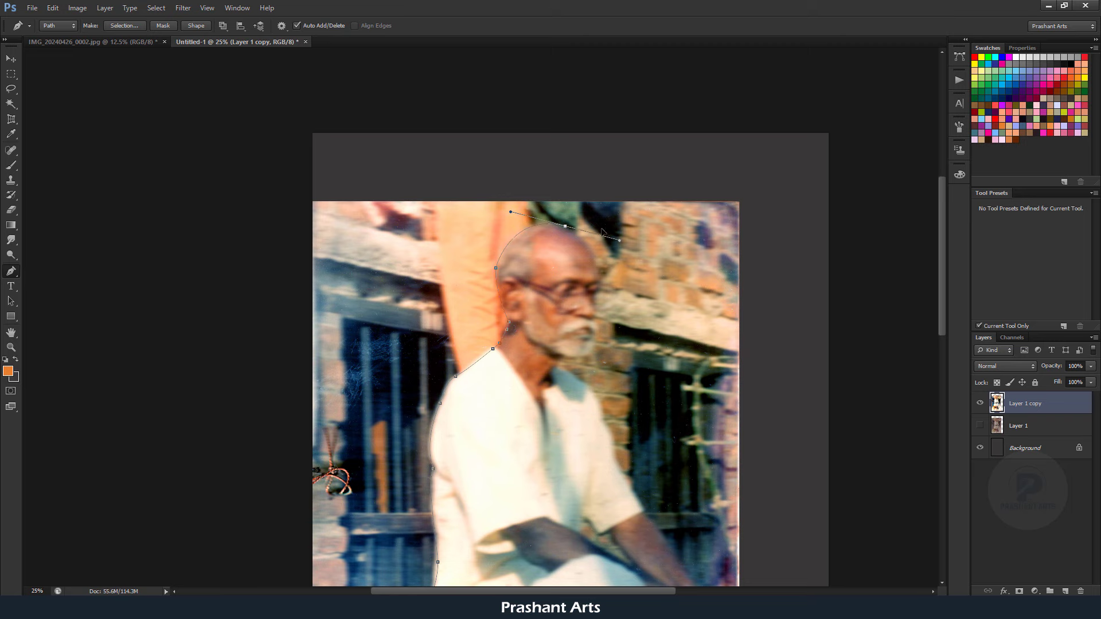
left_click_drag(600, 276, 603, 308)
Continue the path at 50% down the face, neck, shoulder and arm
key("ctrl+plus")
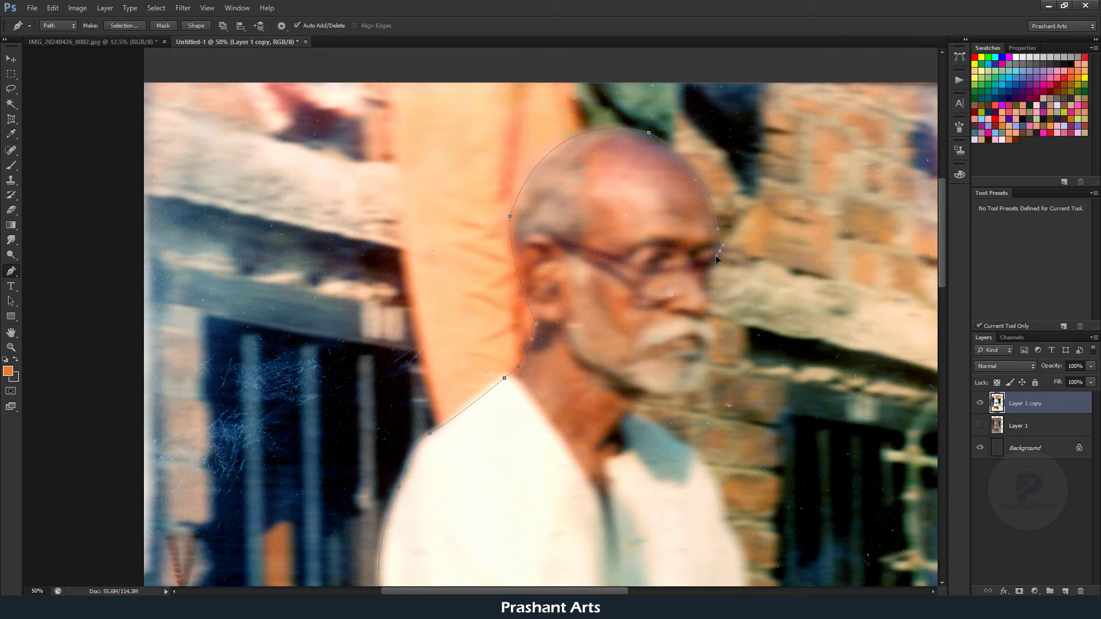
left_click_drag(705, 314, 681, 401)
left_click(684, 446)
left_click_drag(704, 455, 545, 381)
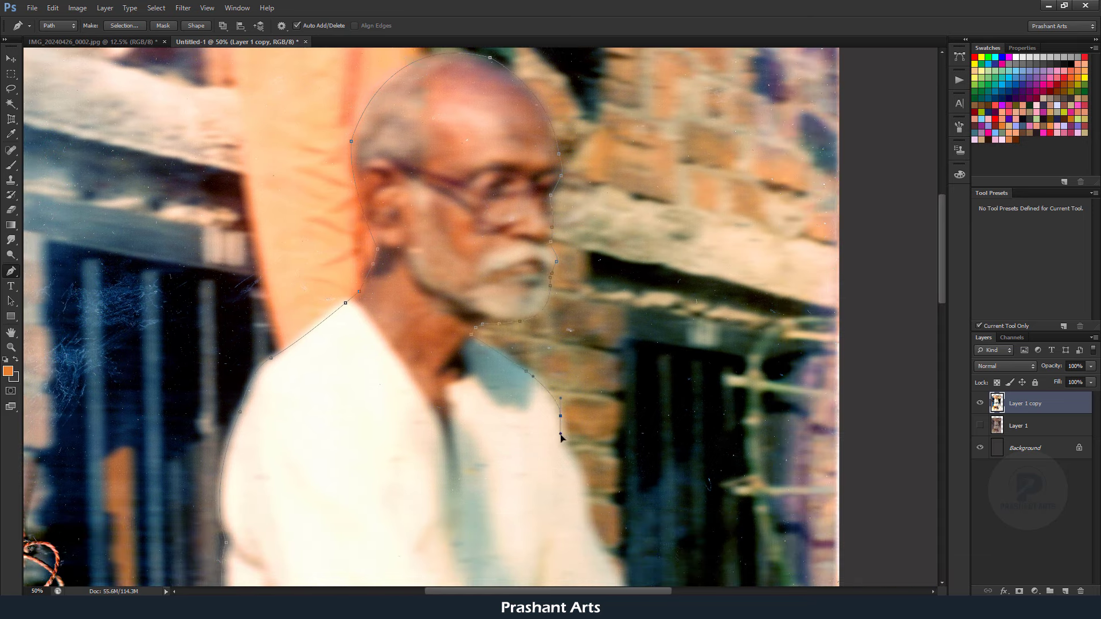
left_click(560, 416)
left_click_drag(570, 453, 579, 470)
mouse_move(586, 518)
left_mouse_down()
mouse_move(590, 358)
mouse_move(441, 362)
left_mouse_up()
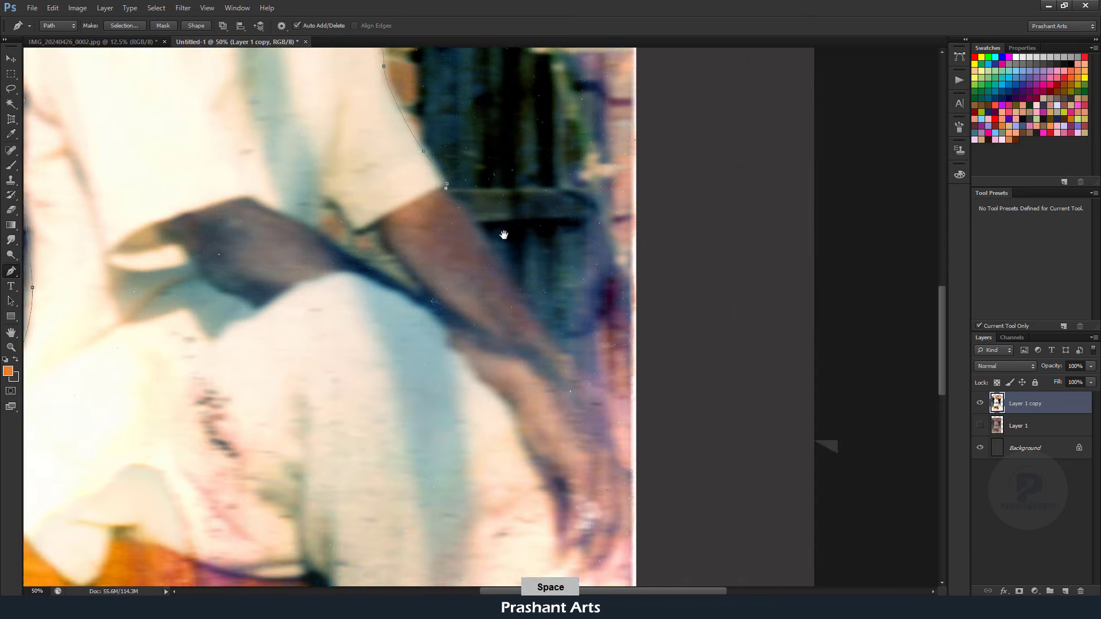
left_click(551, 327)
left_click(615, 442)
Finish the path along the garment's bottom edge and around the stool legs, closing the outline
left_click_drag(623, 539, 639, 184)
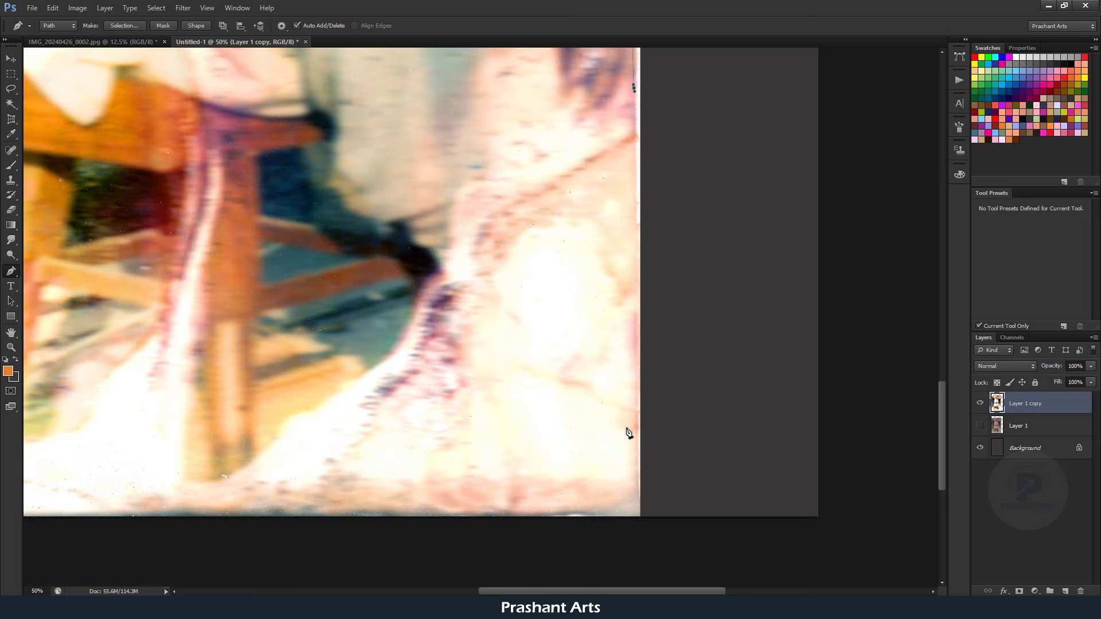
left_click(626, 426)
left_click(570, 458)
left_click(468, 458)
left_click_drag(453, 431, 453, 421)
left_click(426, 381)
left_click(411, 277)
left_click(254, 464)
left_click(181, 481)
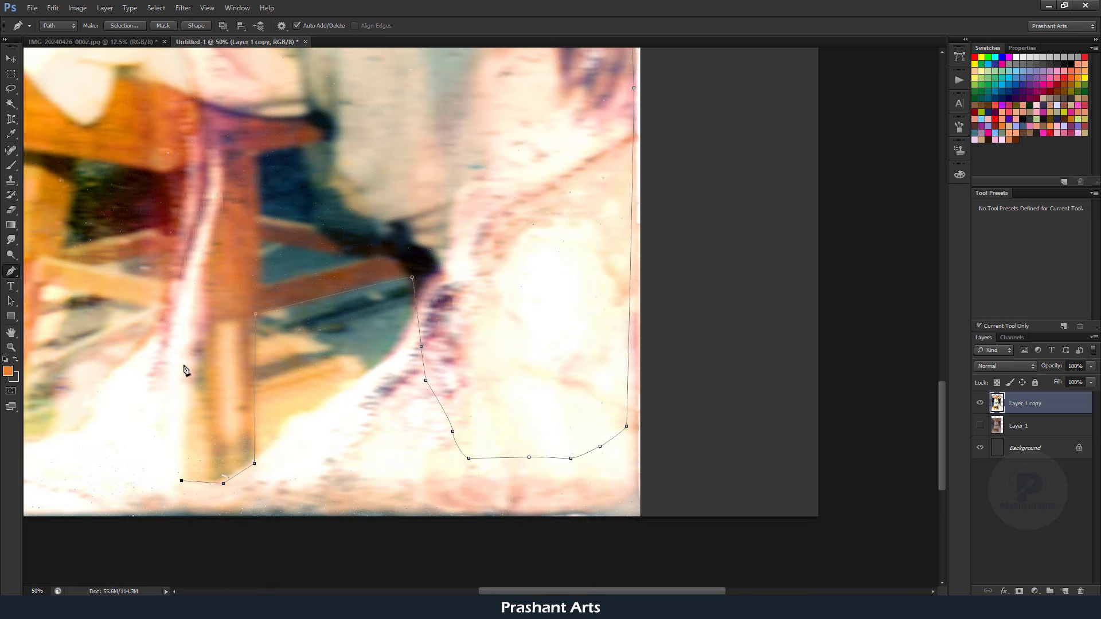
left_click(175, 316)
left_click_drag(176, 289, 519, 388)
left_click(387, 384)
left_click(363, 535)
left_click(320, 533)
Turn the man-and-stool outline into a feathered selection and copy it onto Layer 2
key("ctrl+Return")
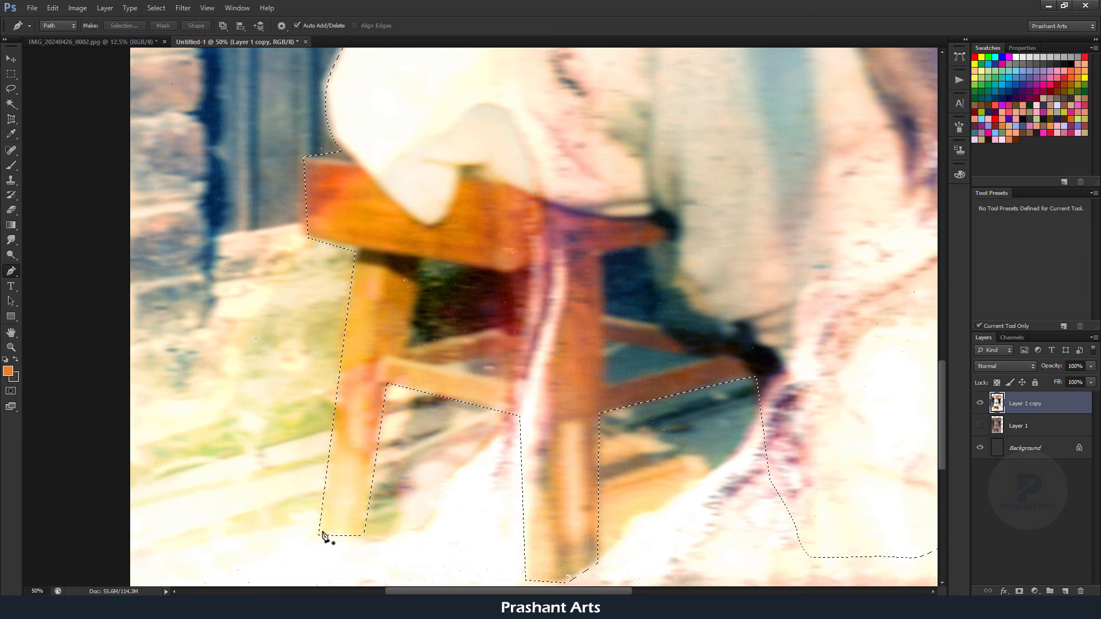
key("ctrl+minus")
key("ctrl+minus")
key("ctrl+minus")
key("ctrl+minus")
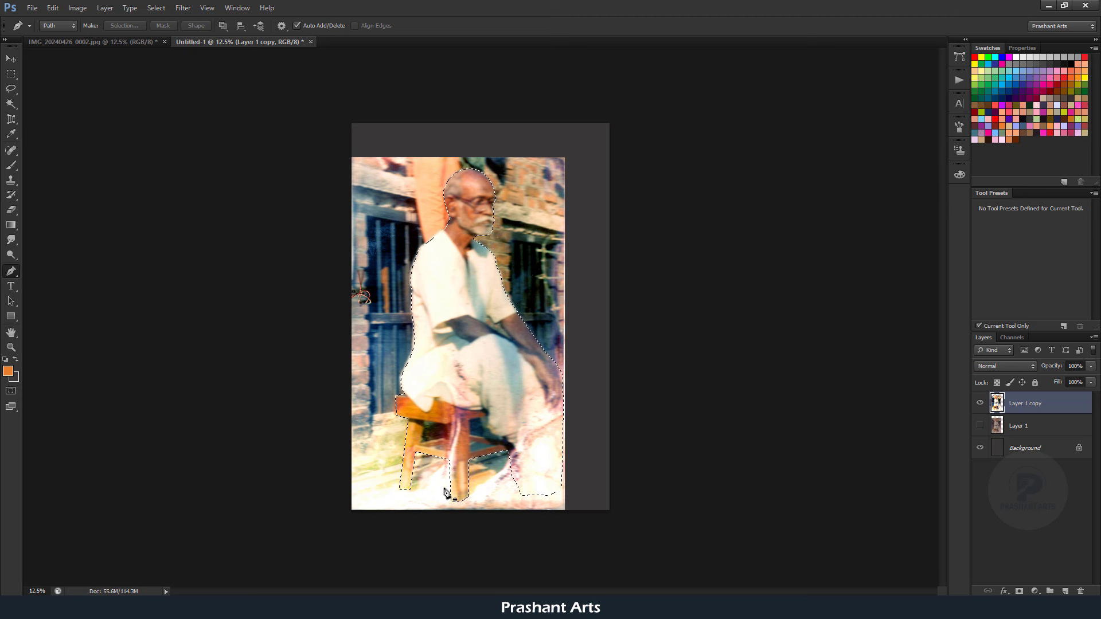
key("shift+F6")
key("Return")
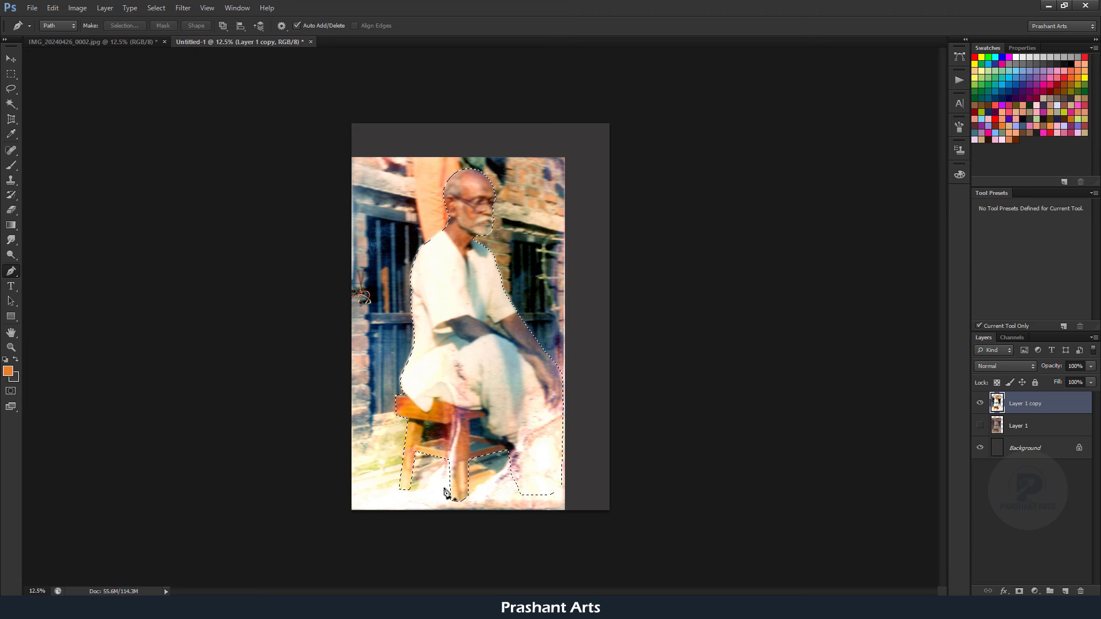
key("ctrl+j")
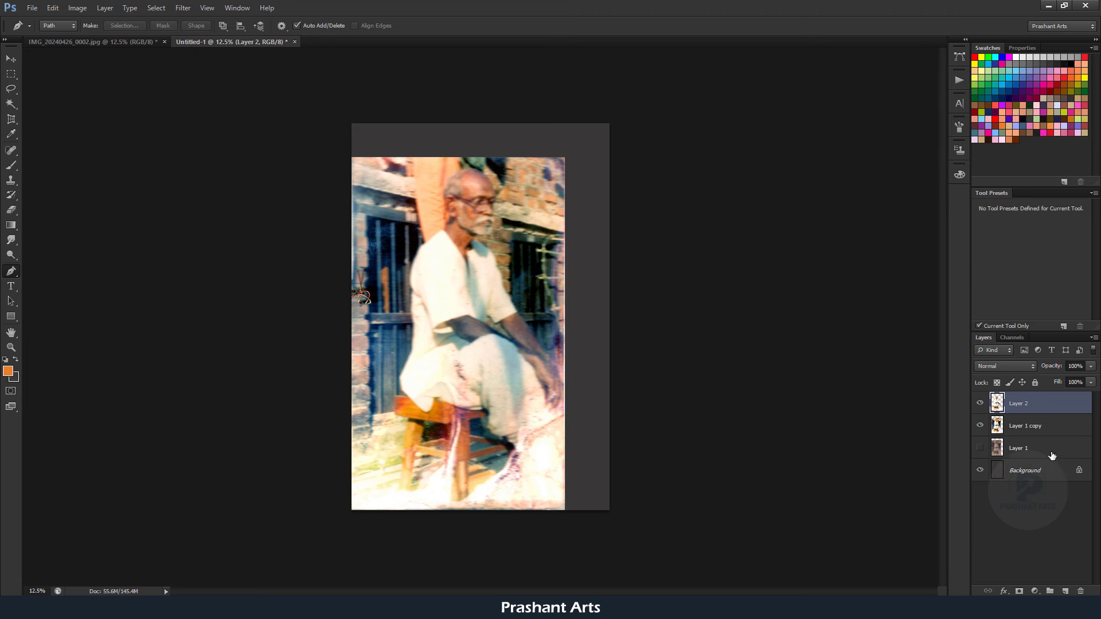
Hide Layer 1 copy and zoom in on the stool to inspect the cut-out
left_click(979, 426)
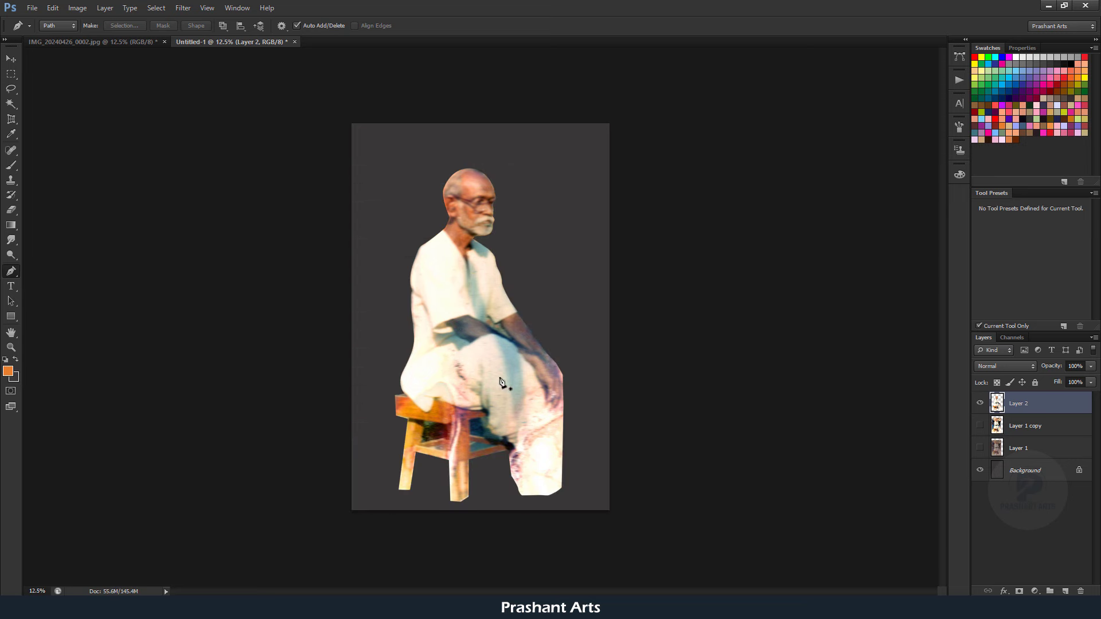
left_click(428, 410, "ctrl")
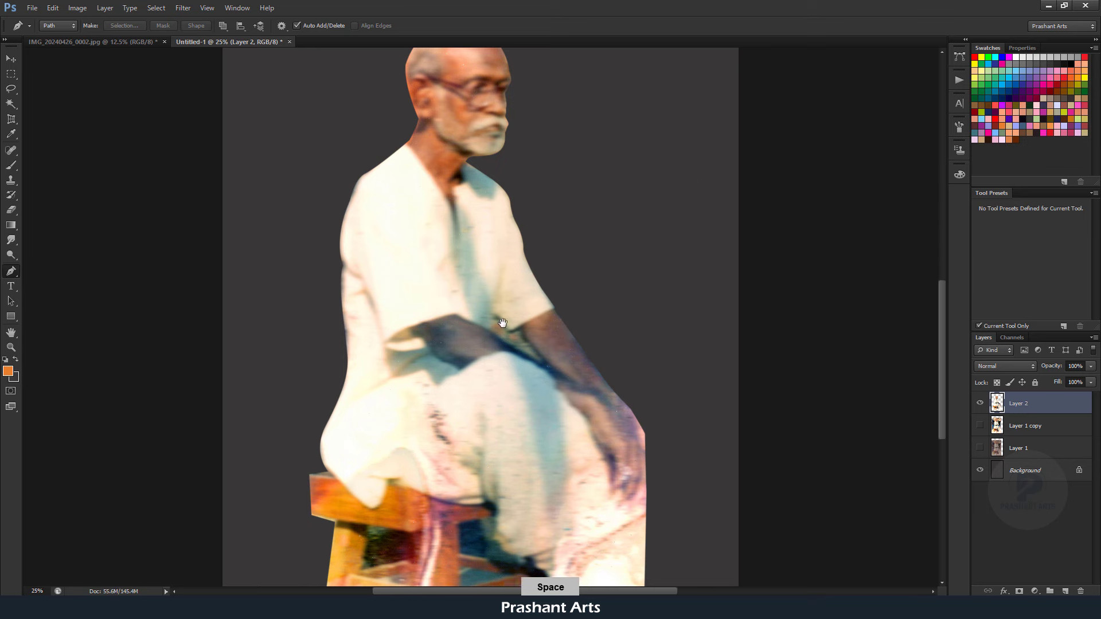
left_click_drag(502, 323, 613, 142)
key("ctrl+equal")
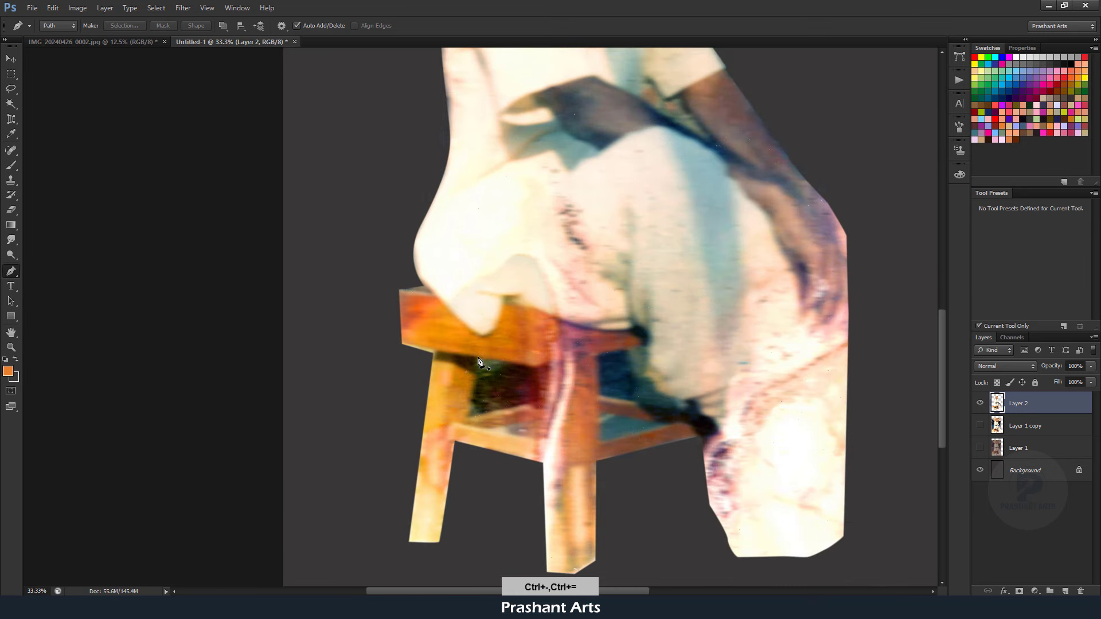
Outline the dark gap under the seat, feather it, and delete it
left_click(477, 358)
left_click(535, 371)
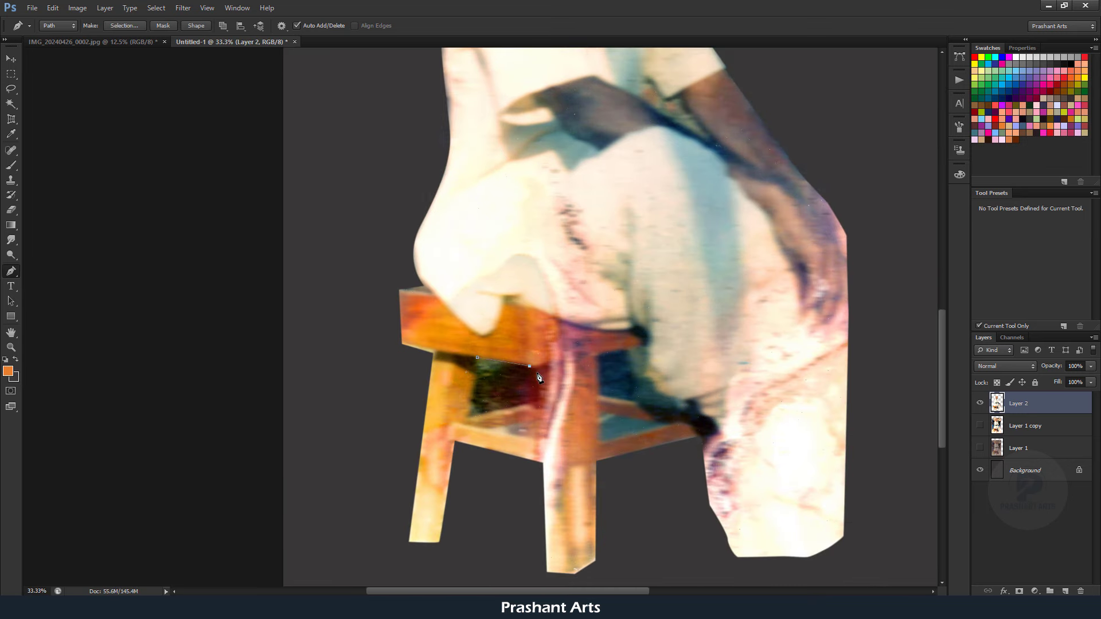
left_click(535, 399)
left_click(469, 417)
key("ctrl+Return")
key("shift+F6")
key("Return")
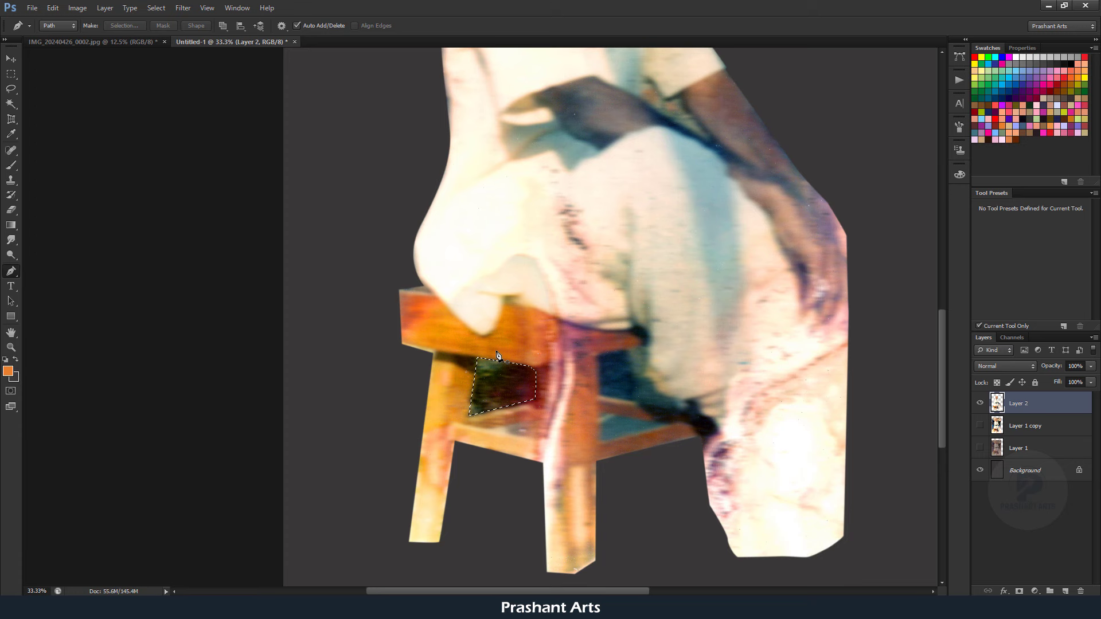
key("Delete")
key("ctrl+d")
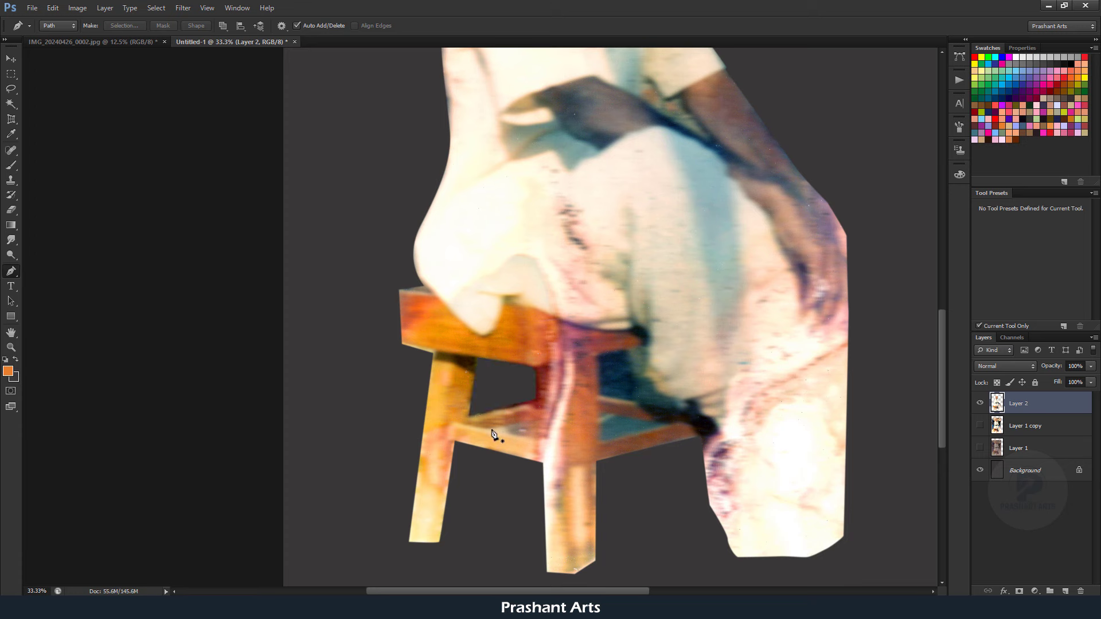
Remove the triangular stool rail gap using a 2 px feathered selection
left_click(489, 428)
left_click(540, 418)
left_click_drag(489, 428, 510, 425)
key("shift+F6")
key("Return")
key("ctrl+d")
key("ctrl+z")
key("shift+F6")
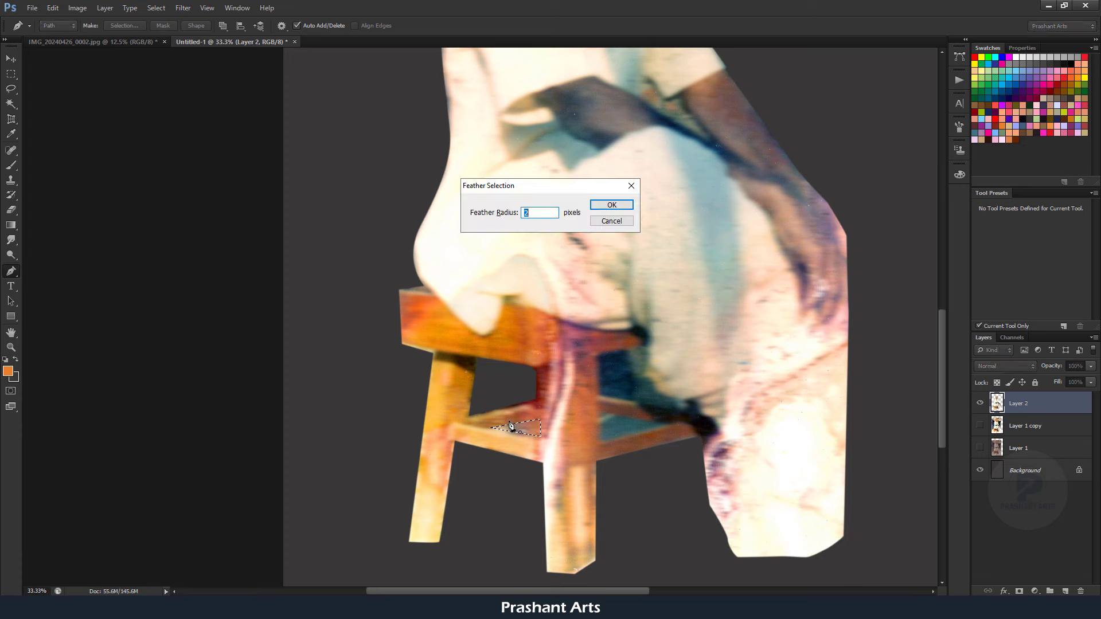
key("Return")
key("Delete")
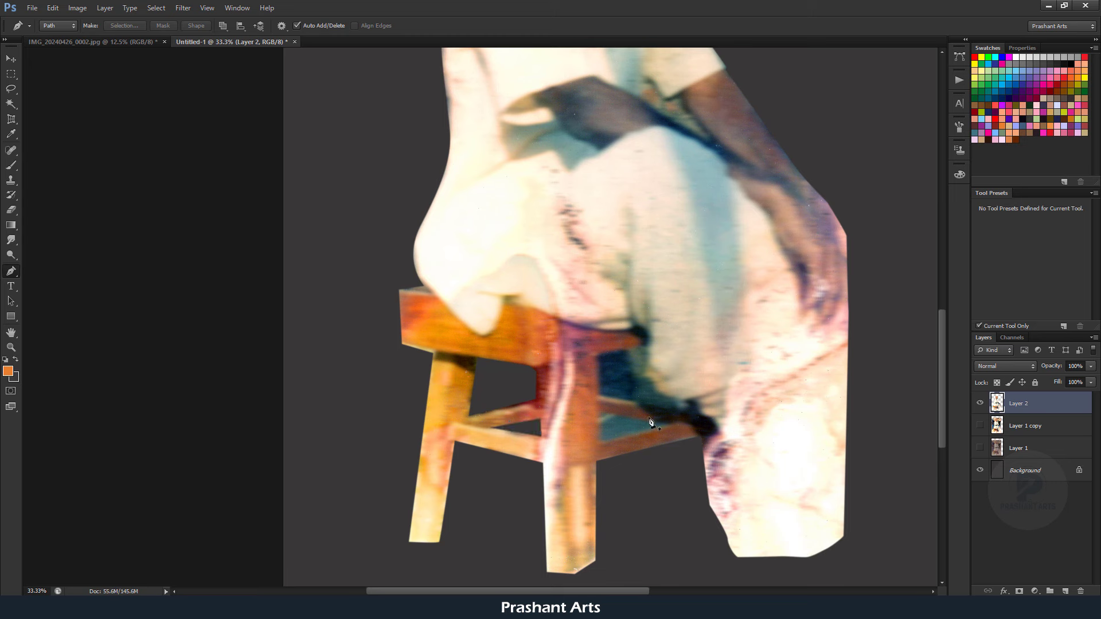
Discard a misplaced outline, then trace and delete the dark patch above the rail
left_click(600, 412)
left_click(670, 424)
left_click(599, 443)
key("ctrl+alt+z")
key("ctrl+alt+z")
key("ctrl+alt+z")
key("ctrl+alt+z")
left_click(596, 357)
left_click(644, 348)
left_click(646, 373)
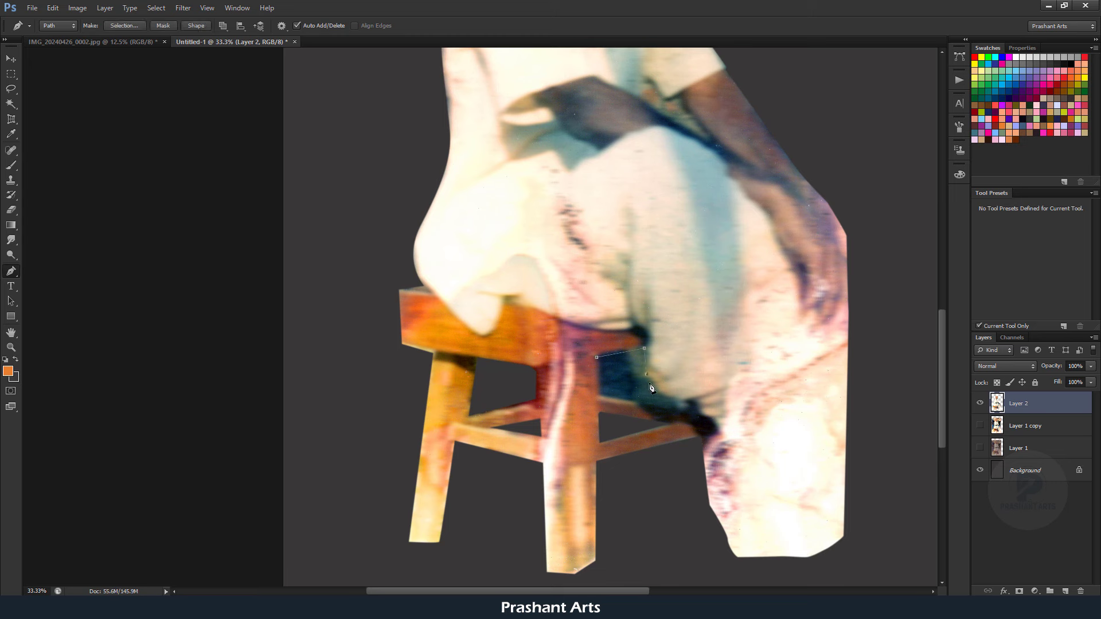
left_click(685, 407)
left_click(599, 396)
left_click(596, 357)
key("ctrl+Return")
key("Delete")
key("ctrl+d")
Outline the seat-edge gap, then zoom out to view the whole figure
left_click(399, 344)
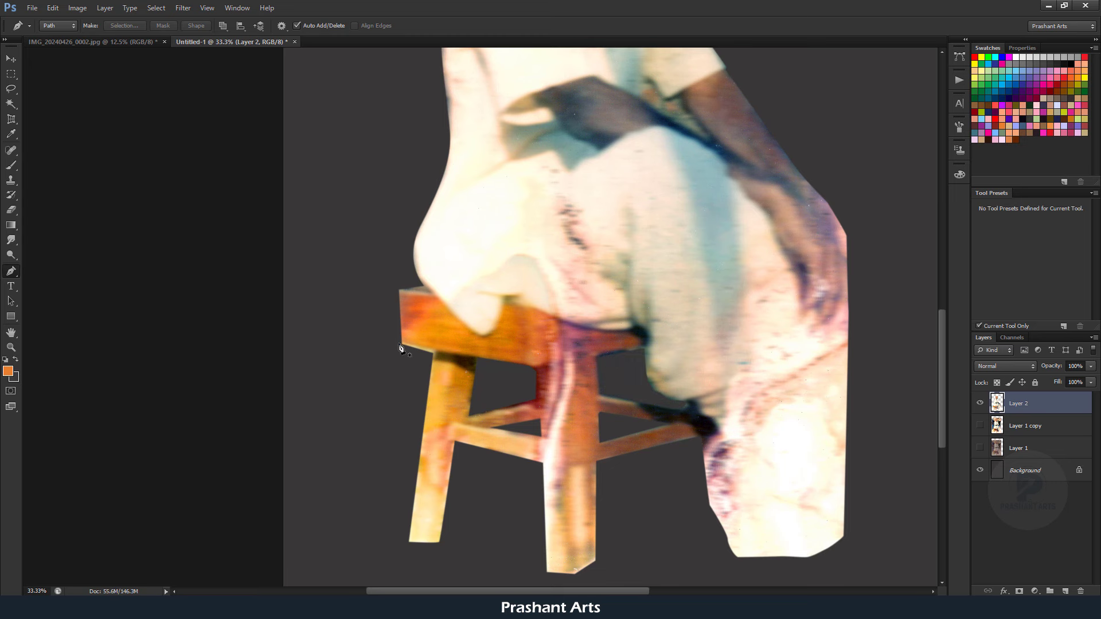
left_click(433, 349)
left_click_drag(430, 362, 376, 376)
key("Return")
key("ctrl+minus")
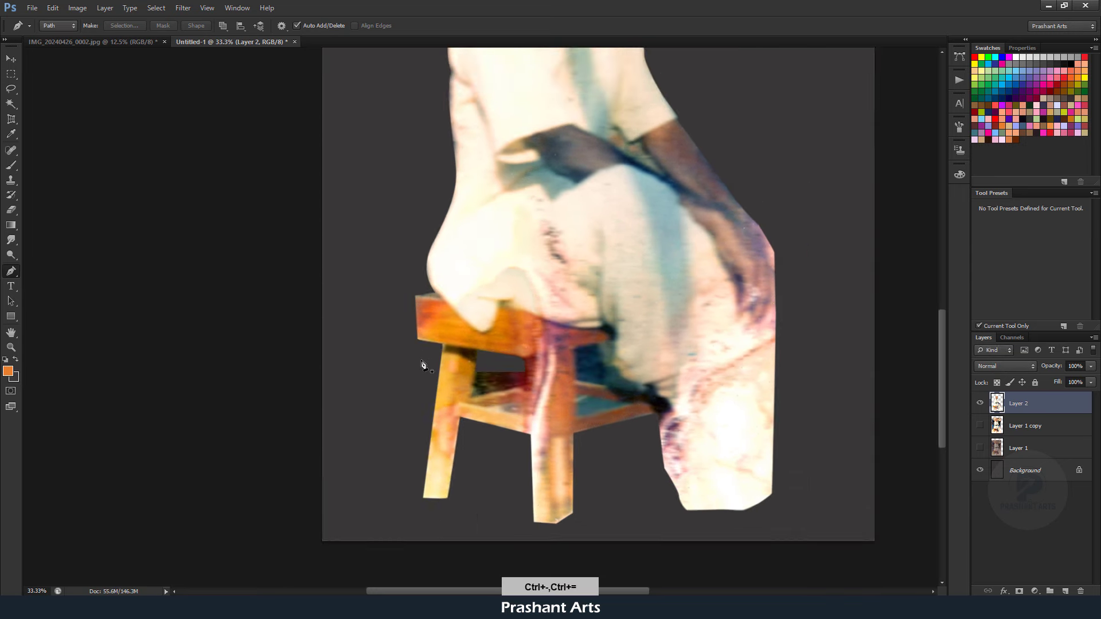
key("ctrl+minus")
key("ctrl+minus")
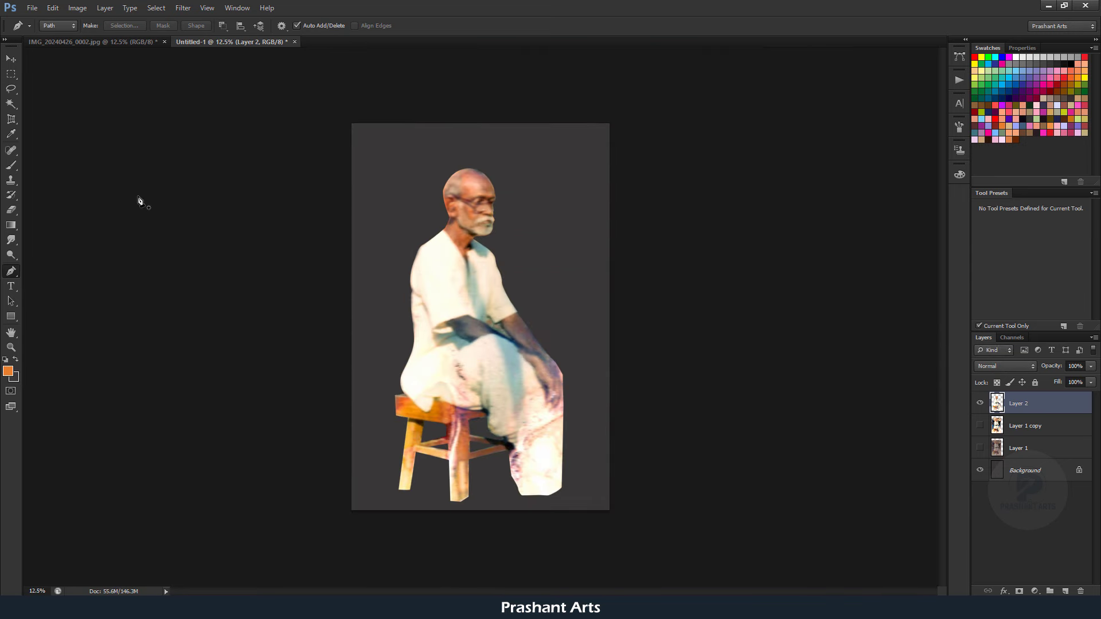
left_click(11, 58)
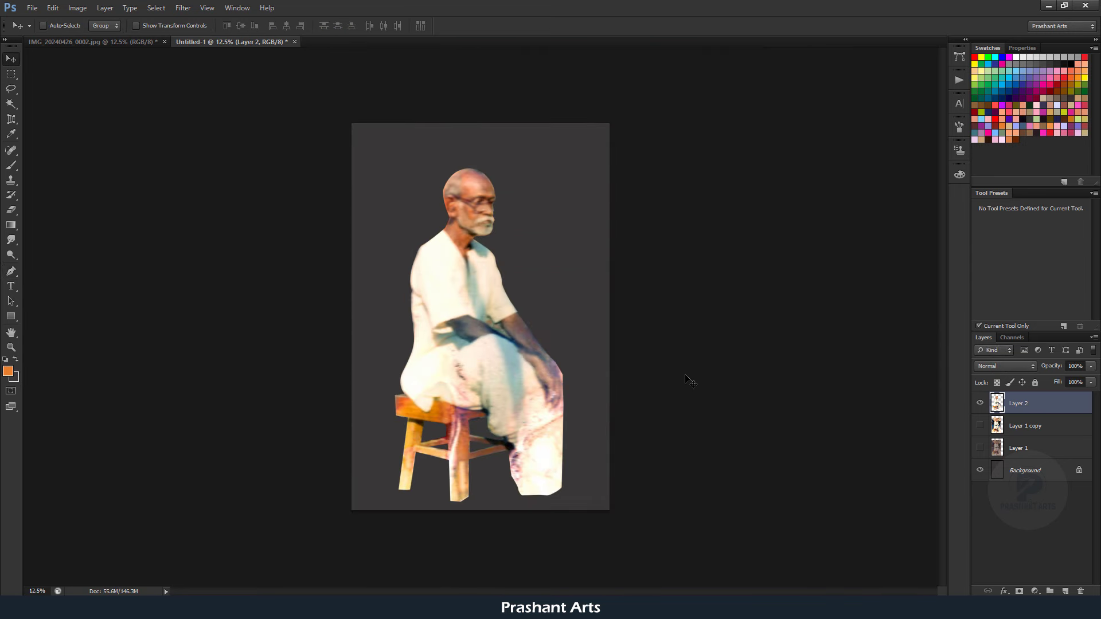
Set up a soft Color-mode brush and load Layer 2's figure as a selection
key("ctrl+plus")
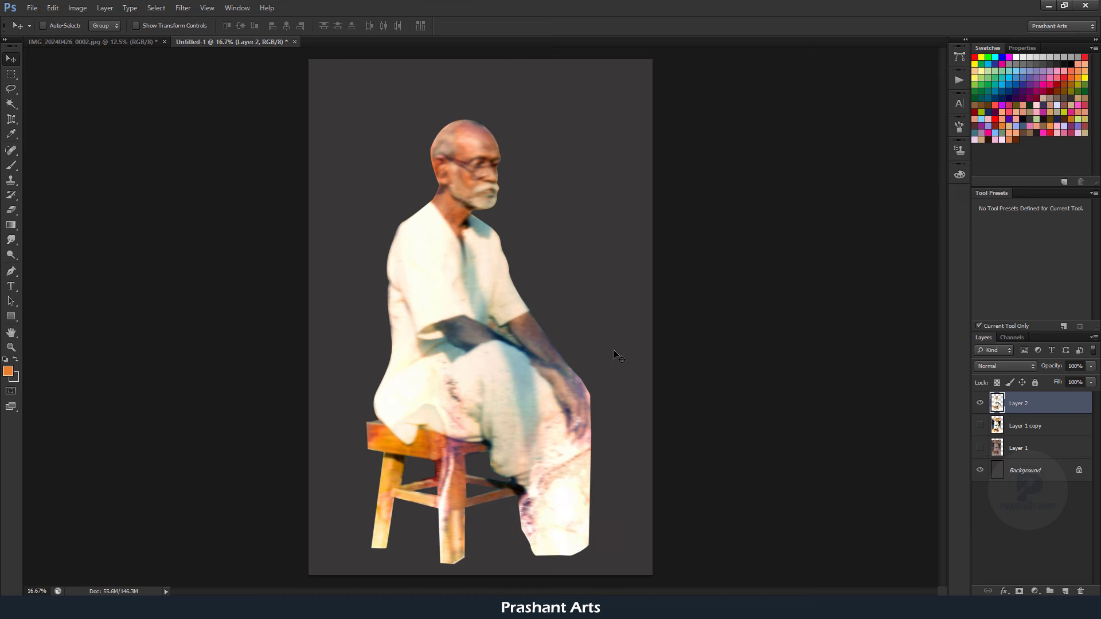
left_click(12, 166)
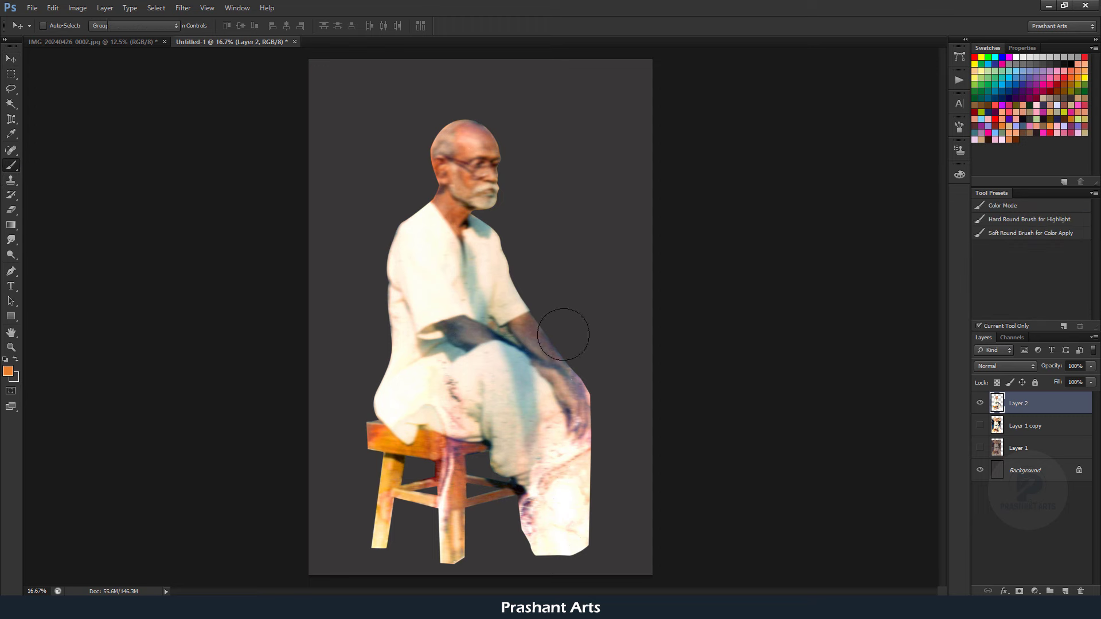
key("ctrl+plus")
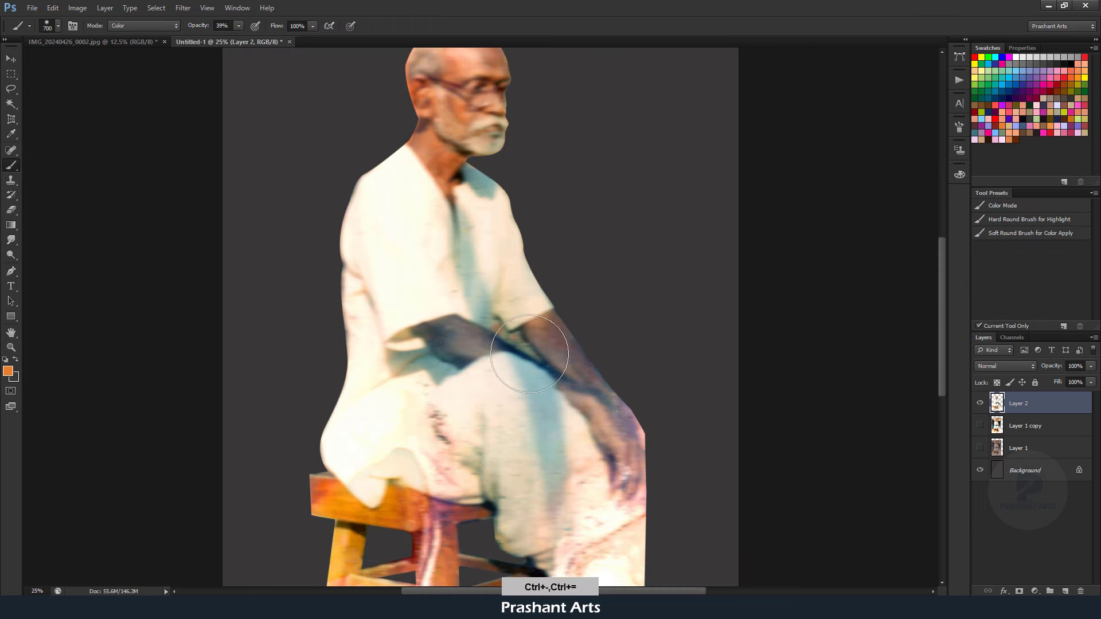
key("ctrl+minus")
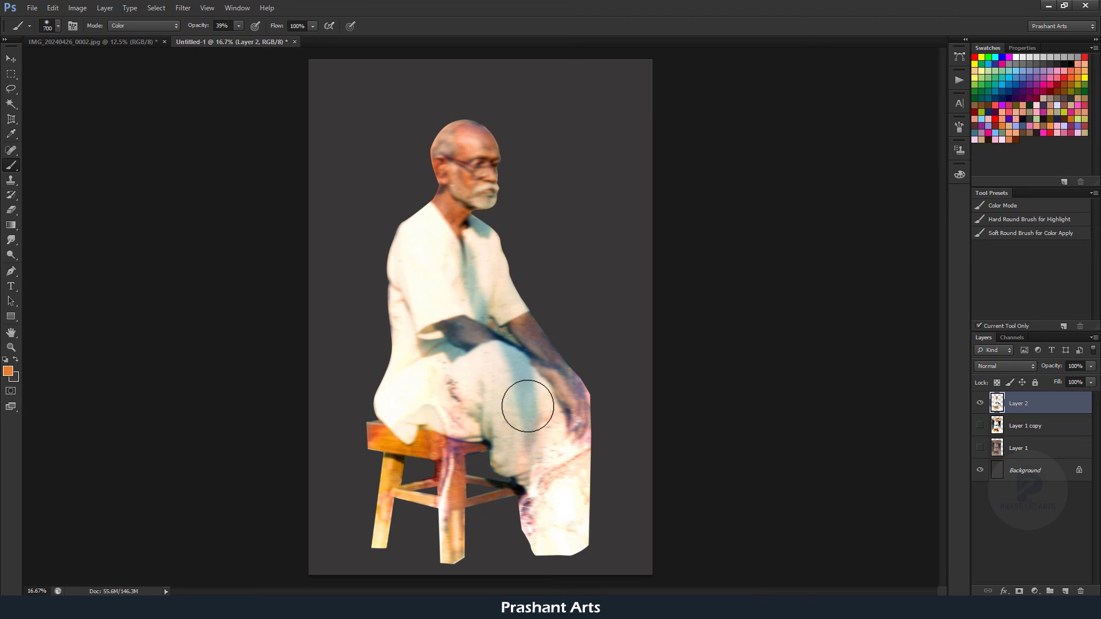
key("bracketleft")
key("bracketleft")
left_click(1010, 205)
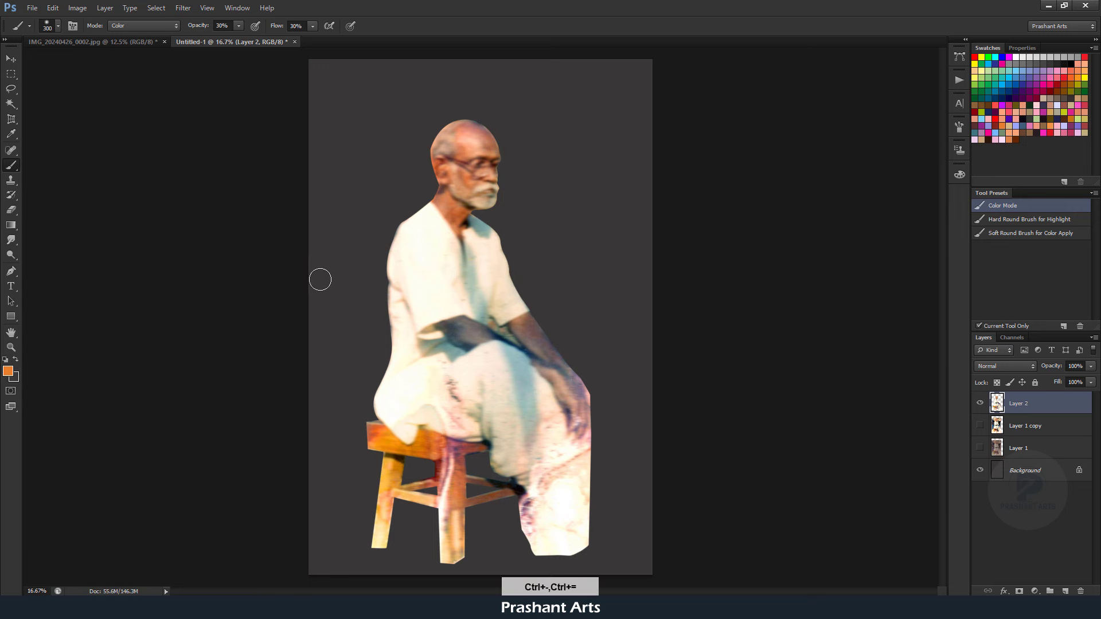
left_click(462, 262, "ctrl")
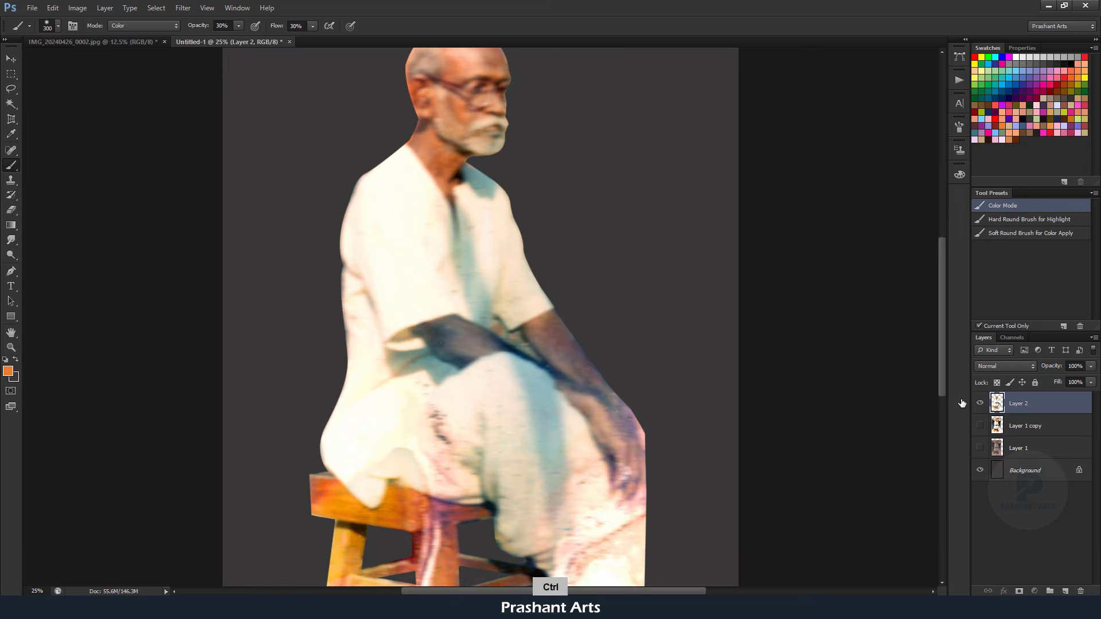
left_click(961, 403, "ctrl")
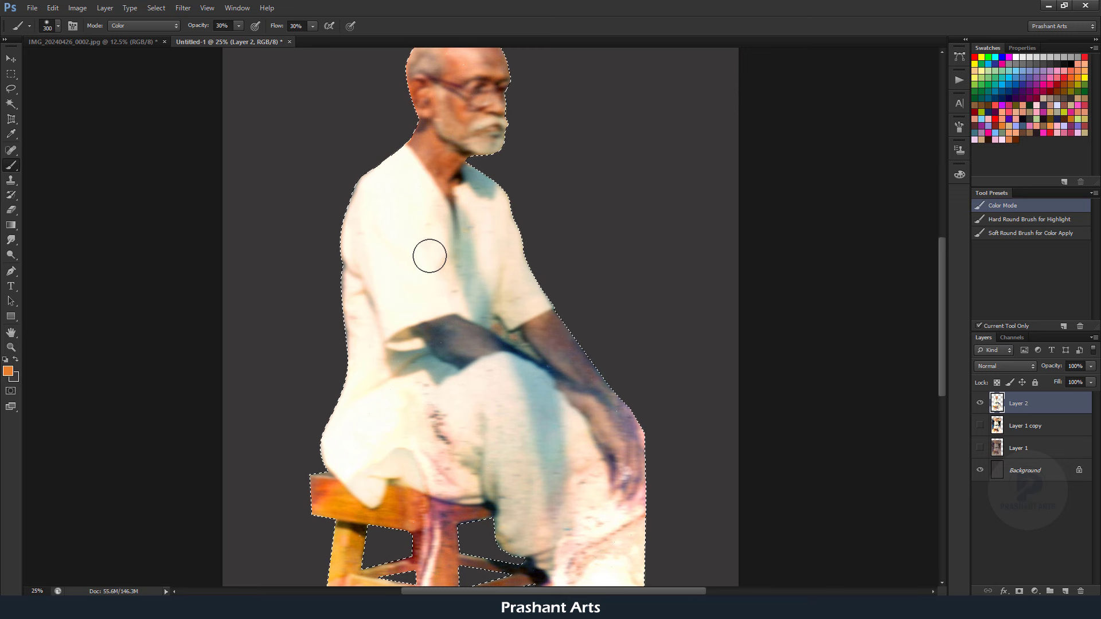
Set the foreground colour to a pale bluish-white
left_click(997, 133)
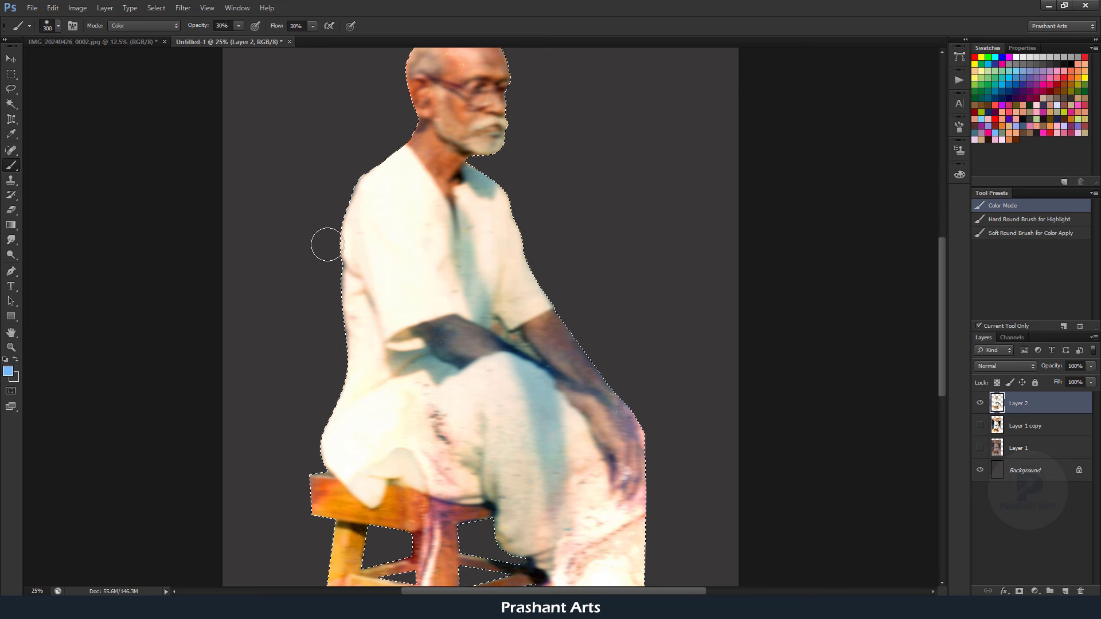
left_click(11, 373)
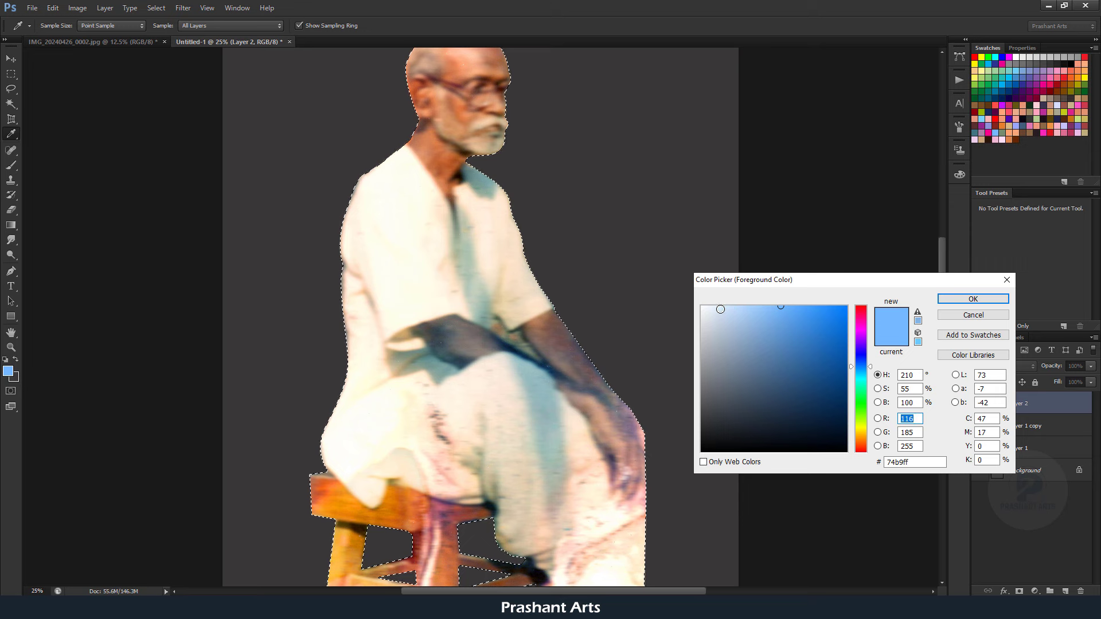
left_click(719, 307)
left_click(973, 299)
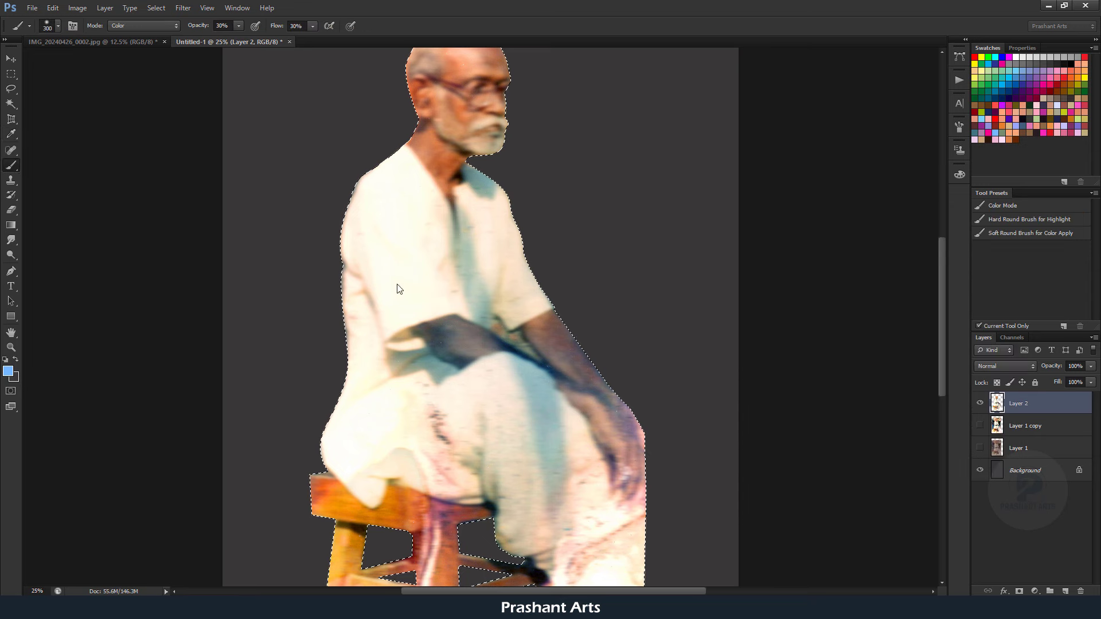
Paint the shirt's chest, right side and lap bluish-white
key("bracketright")
mouse_move(496, 235)
left_mouse_down()
mouse_move(392, 193)
mouse_move(368, 304)
mouse_move(425, 271)
left_mouse_up()
key("bracketleft")
key("bracketleft")
key("bracketleft")
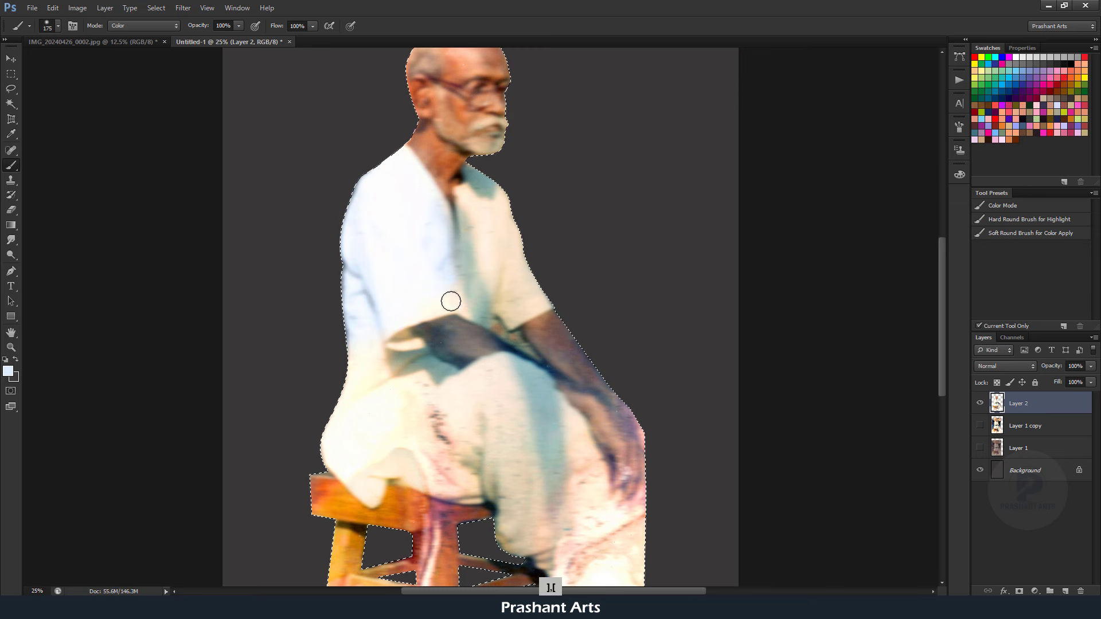
mouse_move(407, 313)
left_mouse_down()
mouse_move(467, 227)
mouse_move(511, 266)
mouse_move(517, 301)
left_mouse_up()
key("bracketleft")
key("bracketleft")
key("bracketright")
key("bracketright")
key("bracketright")
mouse_move(394, 344)
left_mouse_down()
mouse_move(442, 407)
mouse_move(538, 383)
mouse_move(514, 424)
mouse_move(340, 455)
mouse_move(413, 475)
mouse_move(552, 428)
left_mouse_up()
key("bracketleft")
key("bracketright")
key("bracketright")
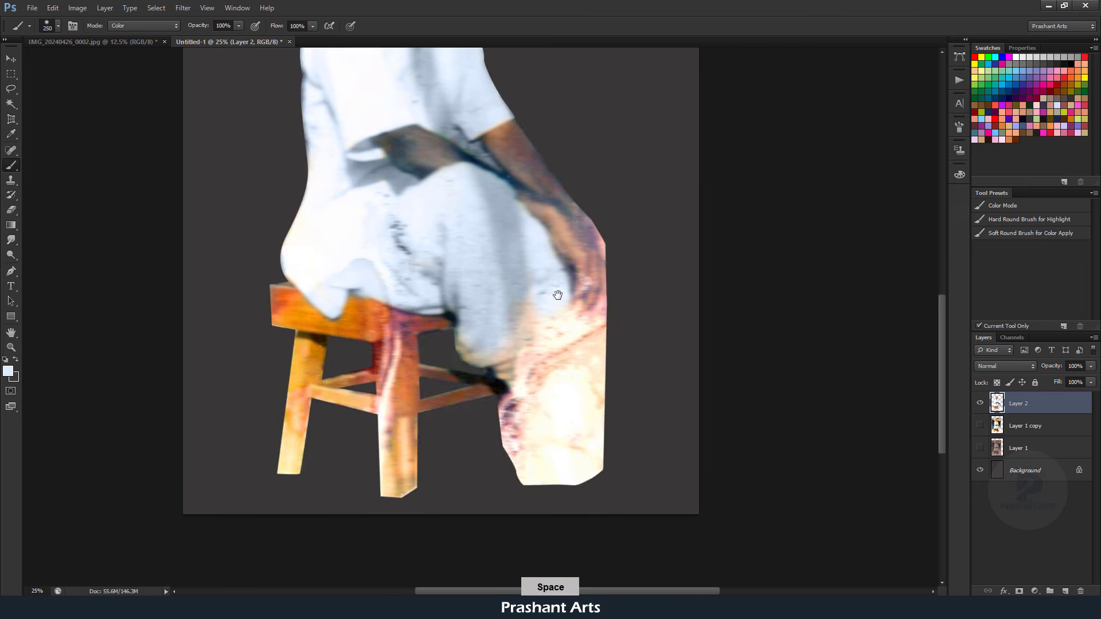
Paint the lower legs bluish-white, then zoom back in on the upper body
left_click_drag(585, 493, 544, 301)
key("bracketright")
key("bracketright")
key("bracketright")
key("bracketleft")
left_click_drag(592, 382, 565, 457)
key("ctrl+minus")
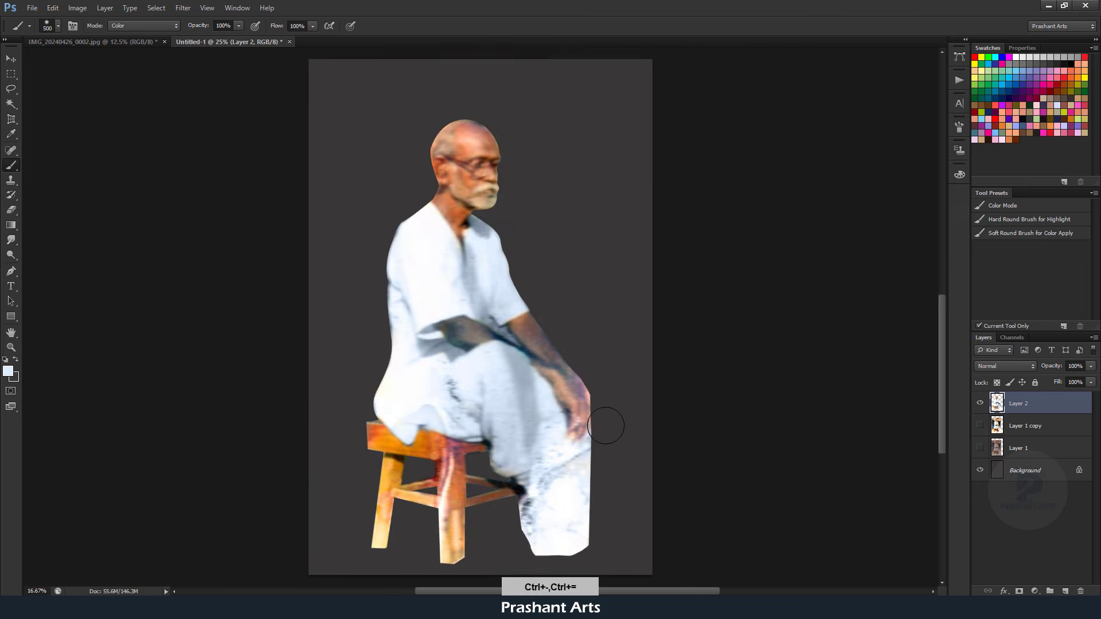
key("ctrl+minus")
key("ctrl+minus")
key("ctrl+equal")
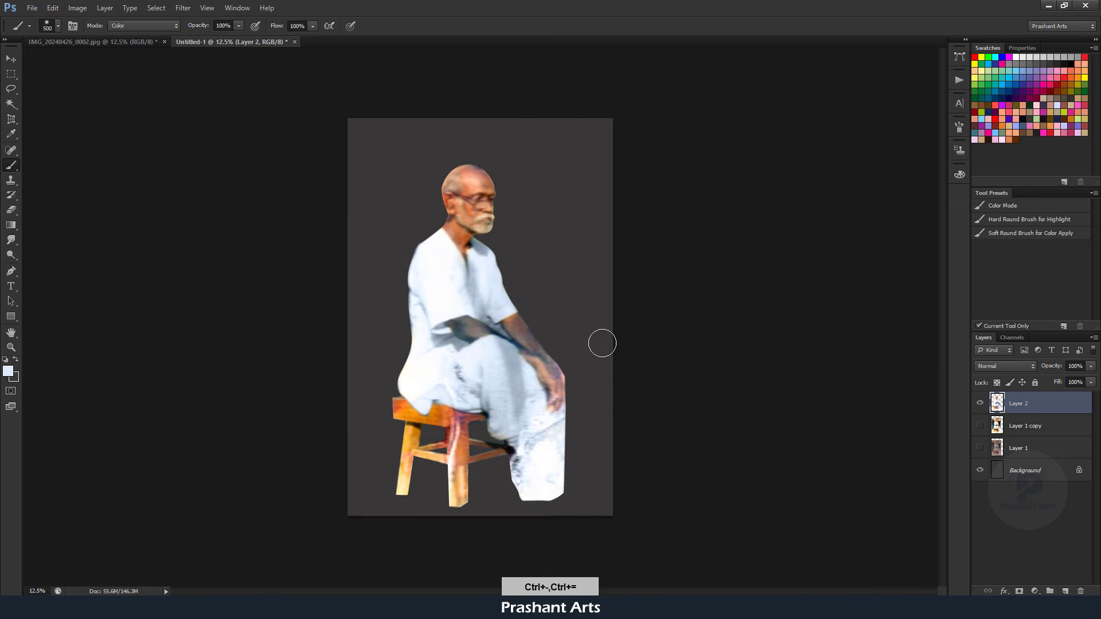
key("ctrl+equal")
key("bracketleft")
key("bracketleft")
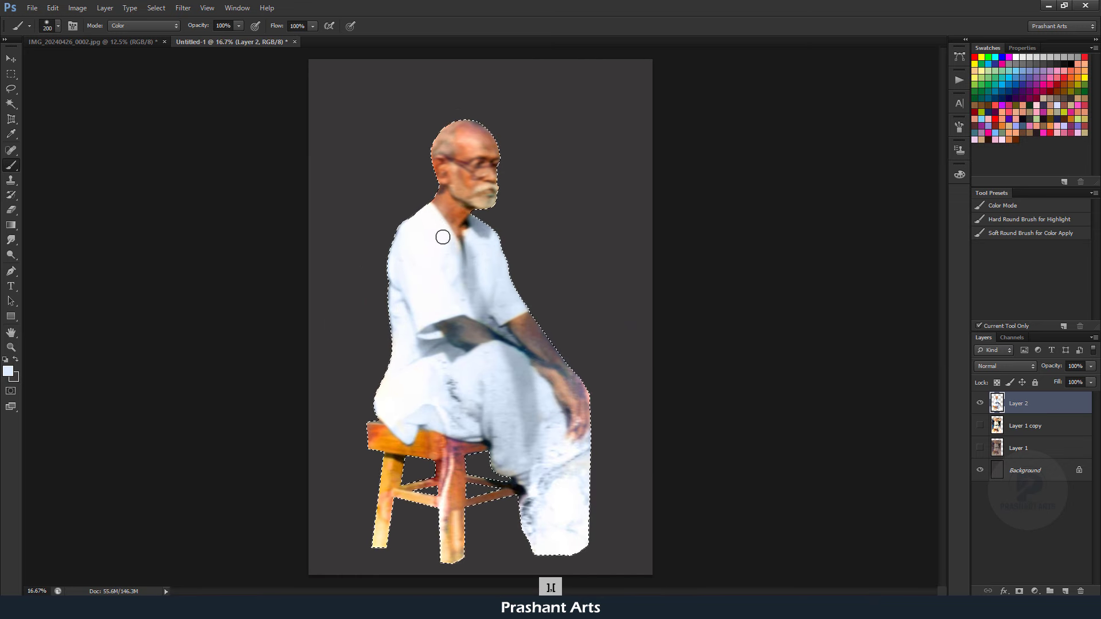
key("bracketleft")
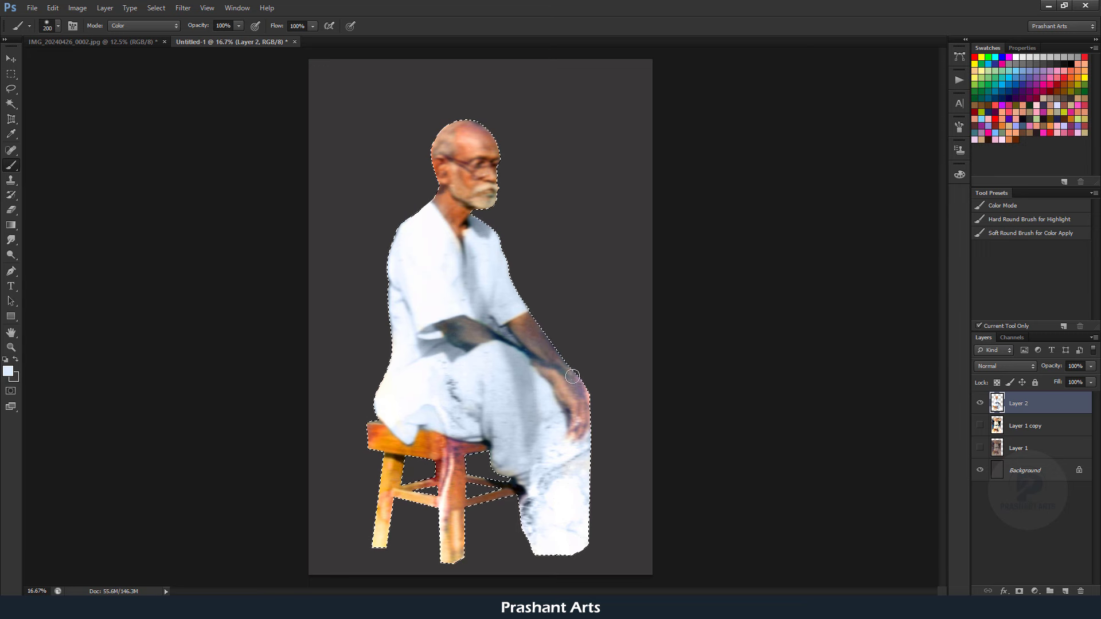
key("ctrl+equal")
key("alt")
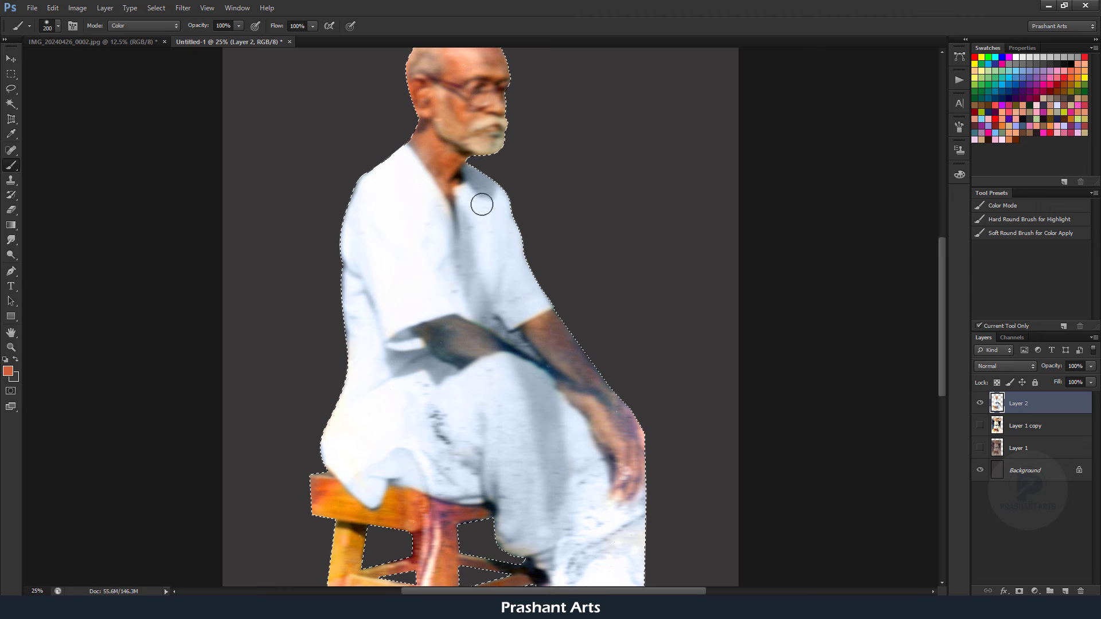
Undo the orange forearm stroke, set brush opacity to 45%, and zoom in on the head and torso
key("bracketleft")
key("ctrl+alt+z")
left_click_drag(202, 30, 170, 30)
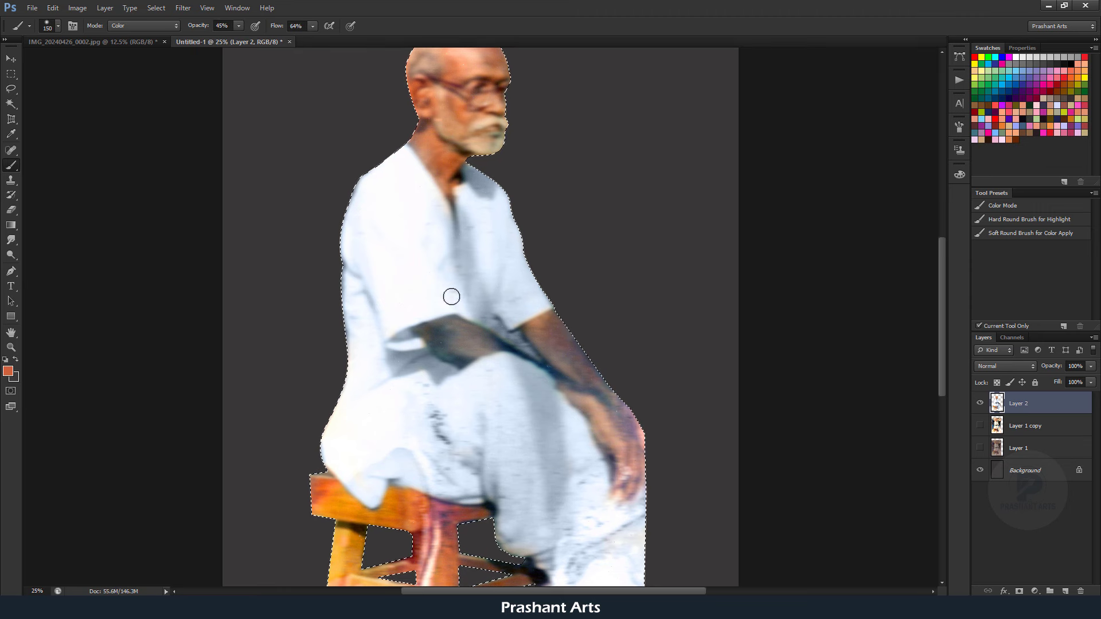
key("bracketright")
key("bracketright")
key("bracketright")
key("bracketleft")
key("bracketleft")
key("bracketleft")
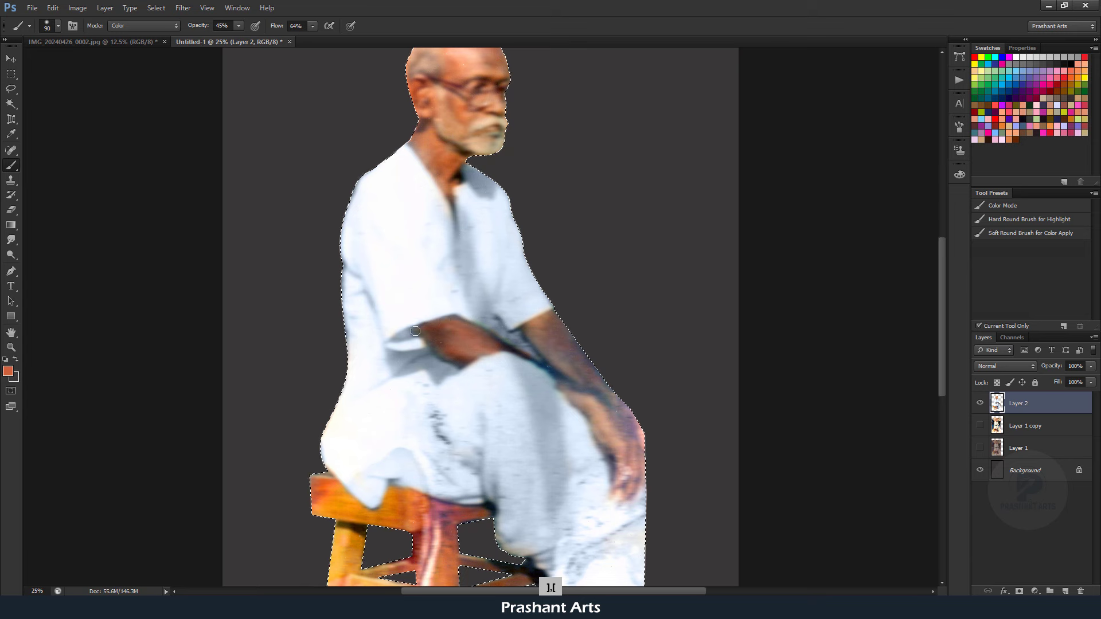
key("bracketright")
key("bracketright")
key("bracketleft")
key("bracketleft")
key("bracketleft")
key("bracketleft")
key("bracketleft")
key("bracketleft")
key("bracketleft")
key("ctrl+minus")
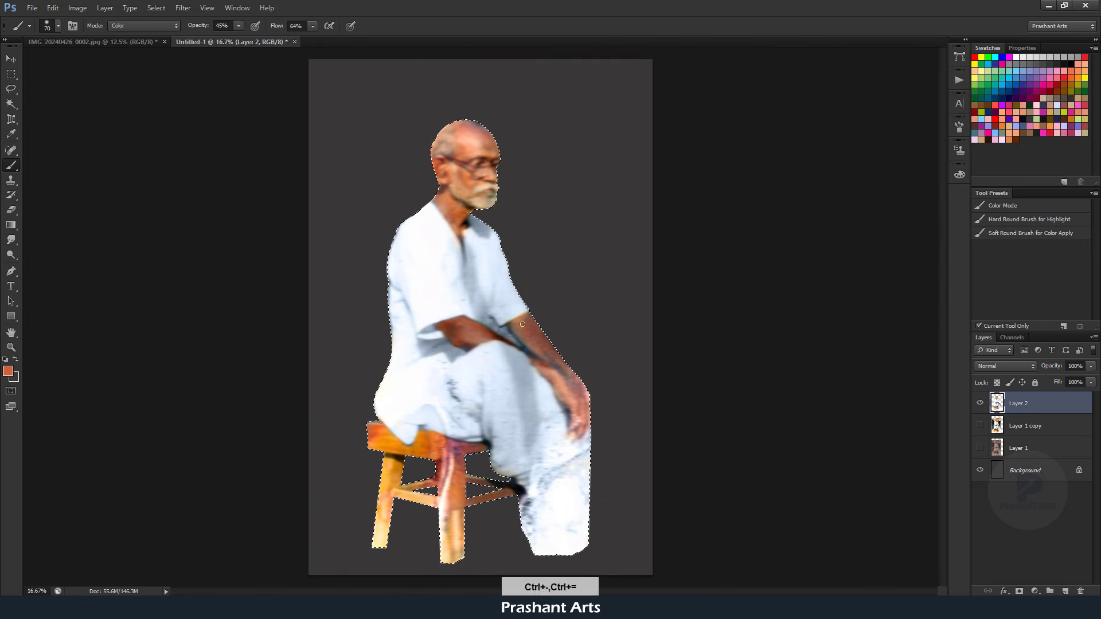
key("bracketright")
key("bracketright")
key("bracketright")
key("bracketright")
key("bracketright")
key("bracketright")
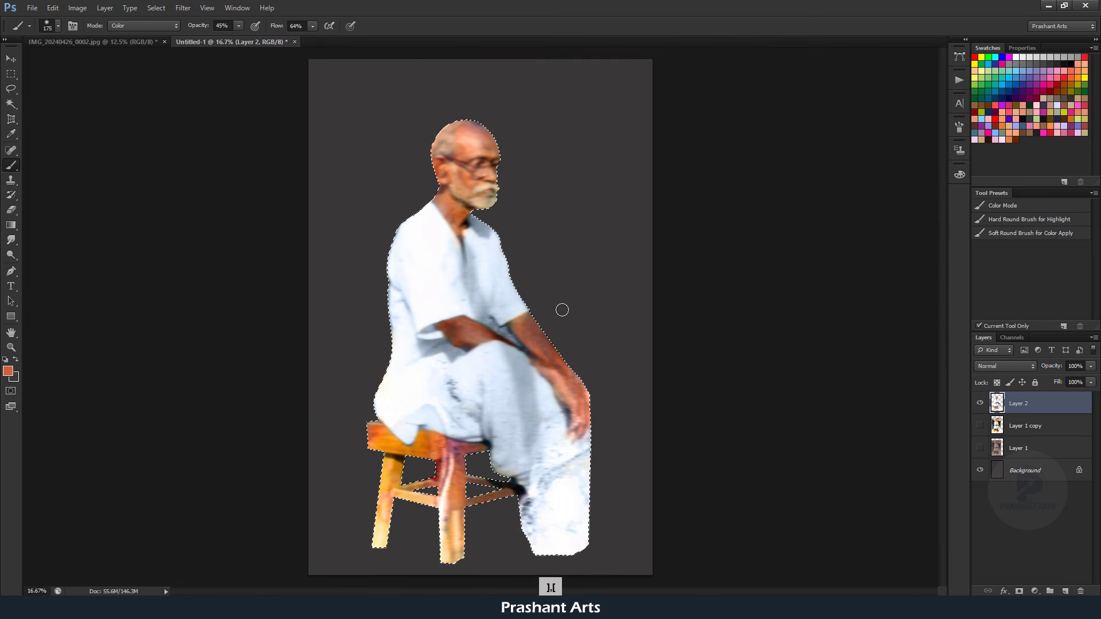
key("ctrl+equal")
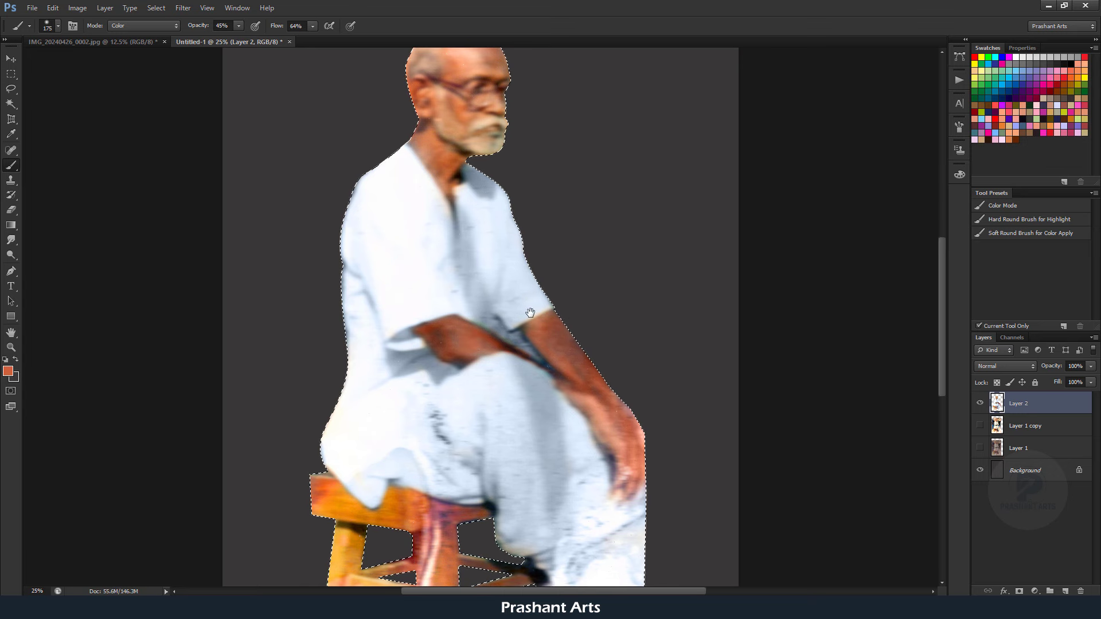
left_click_drag(530, 313, 570, 415)
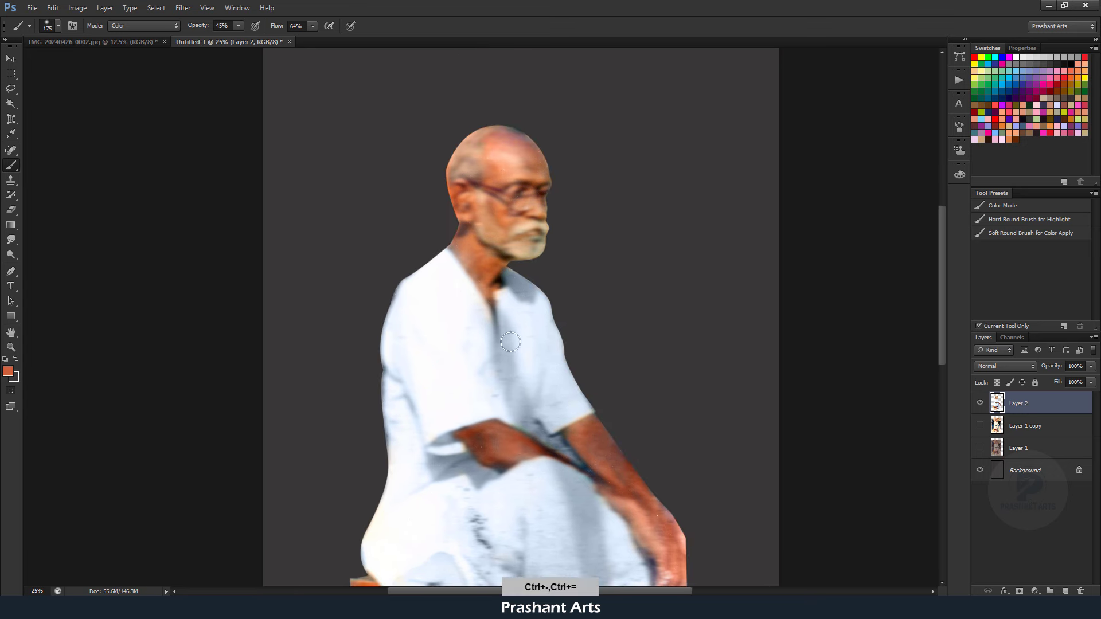
key("ctrl+equal")
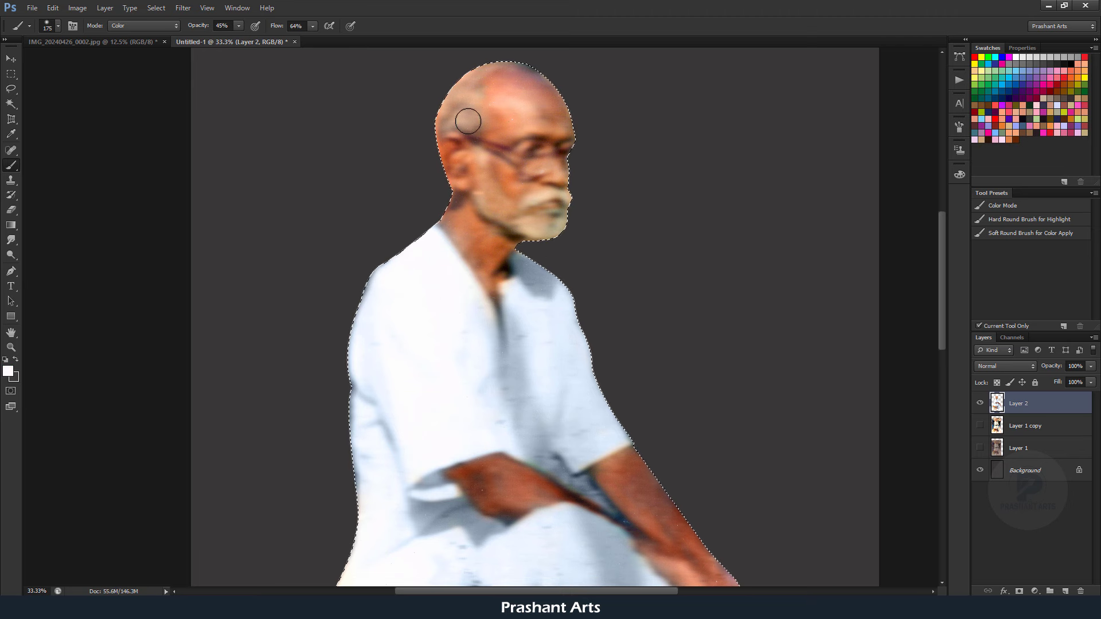
Adjust brush flow and paint the hair and beard neutral grey-white at varied brush sizes
left_click_drag(284, 31, 274, 31)
key("bracketleft")
key("bracketleft")
key("bracketright")
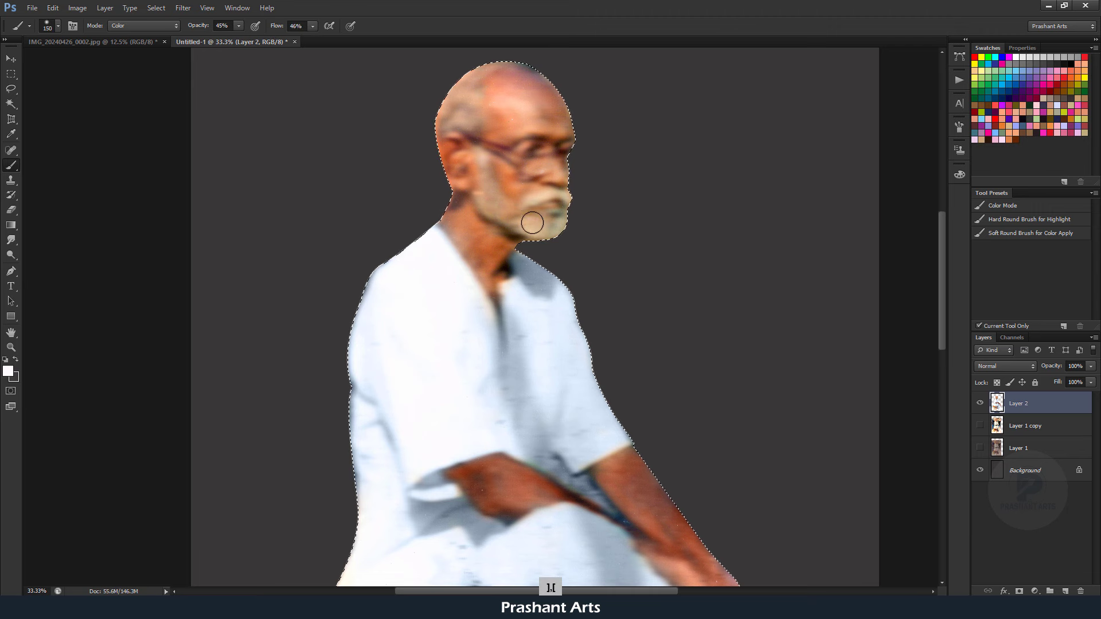
key("bracketleft")
key("bracketleft")
key("bracketright")
key("bracketright")
key("bracketright")
key("bracketright")
key("bracketright")
key("bracketright")
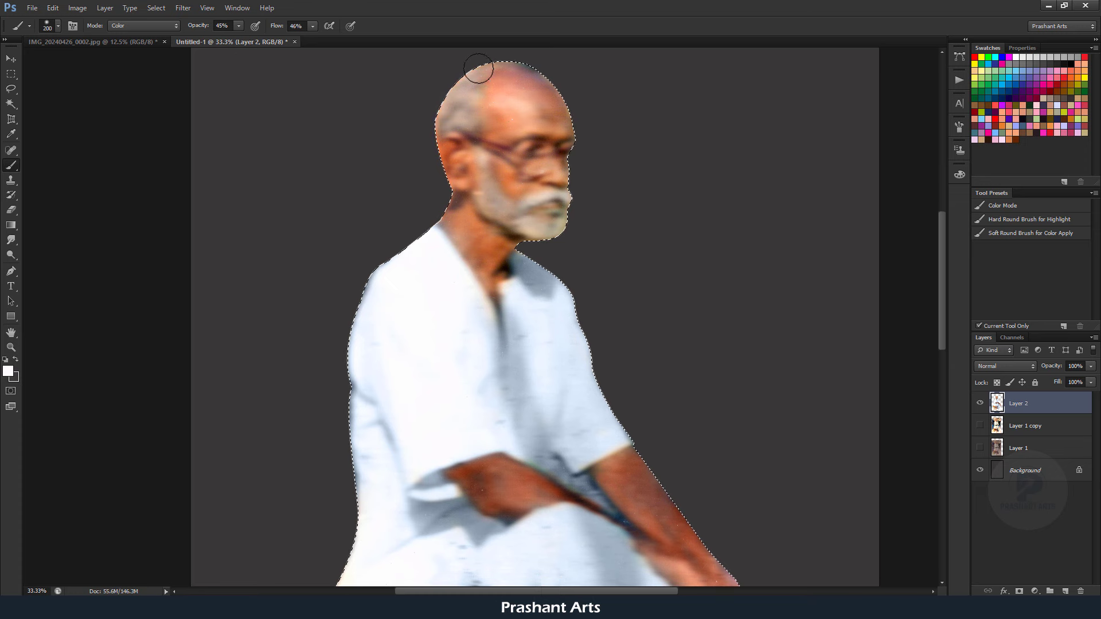
key("bracketleft")
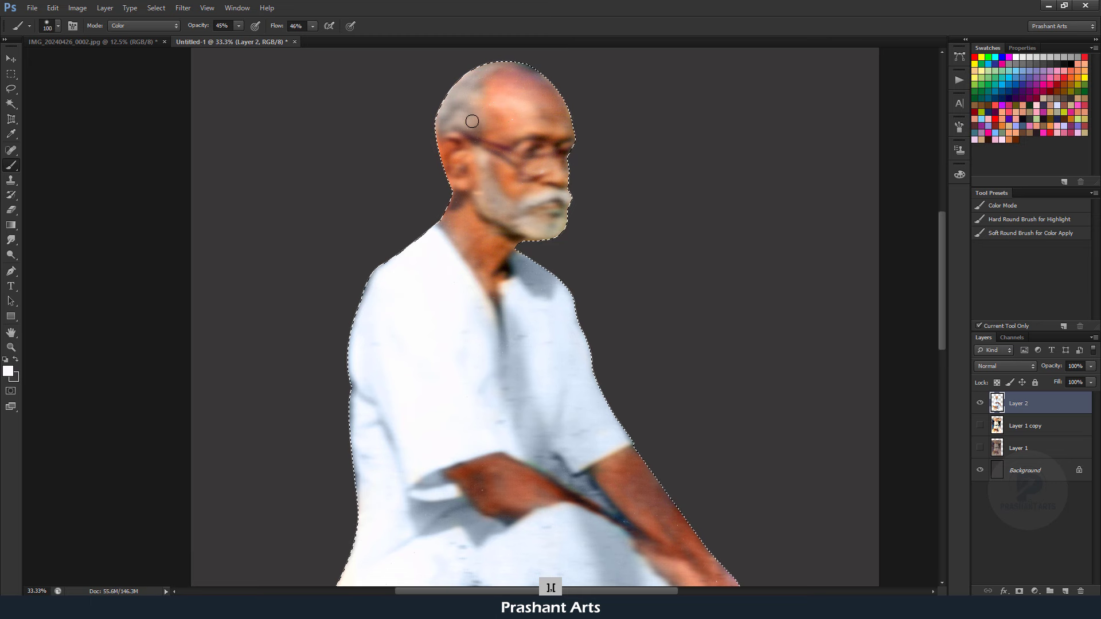
key("bracketleft")
key("bracketleft")
key("bracketleft")
Zoom out to view the whole figure and stool, then return to the head and shoulders
key("ctrl+minus")
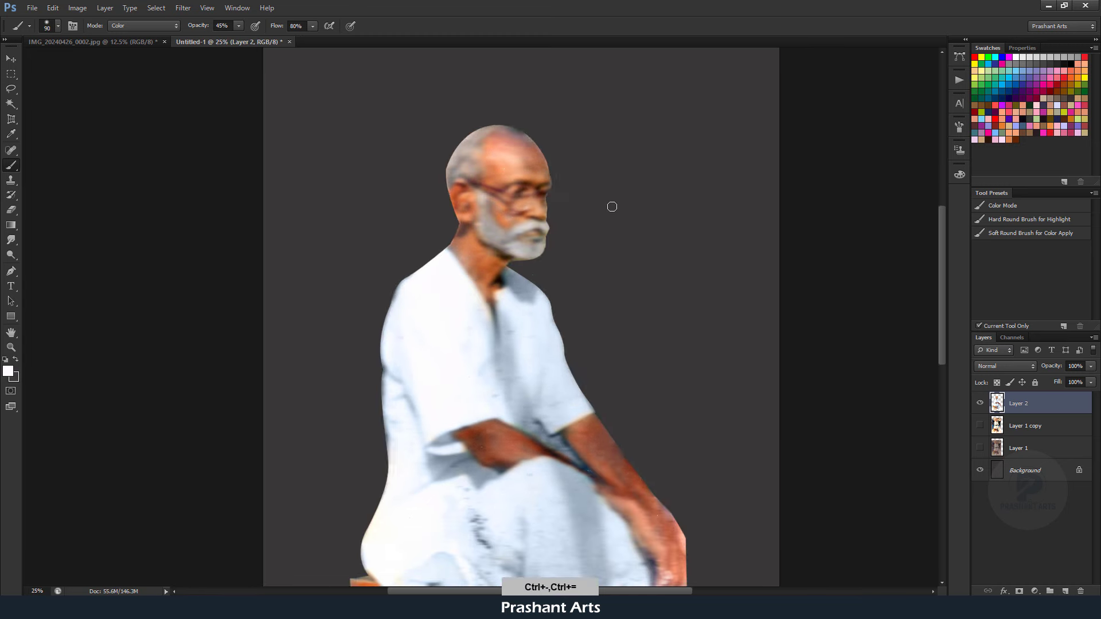
key("ctrl+minus")
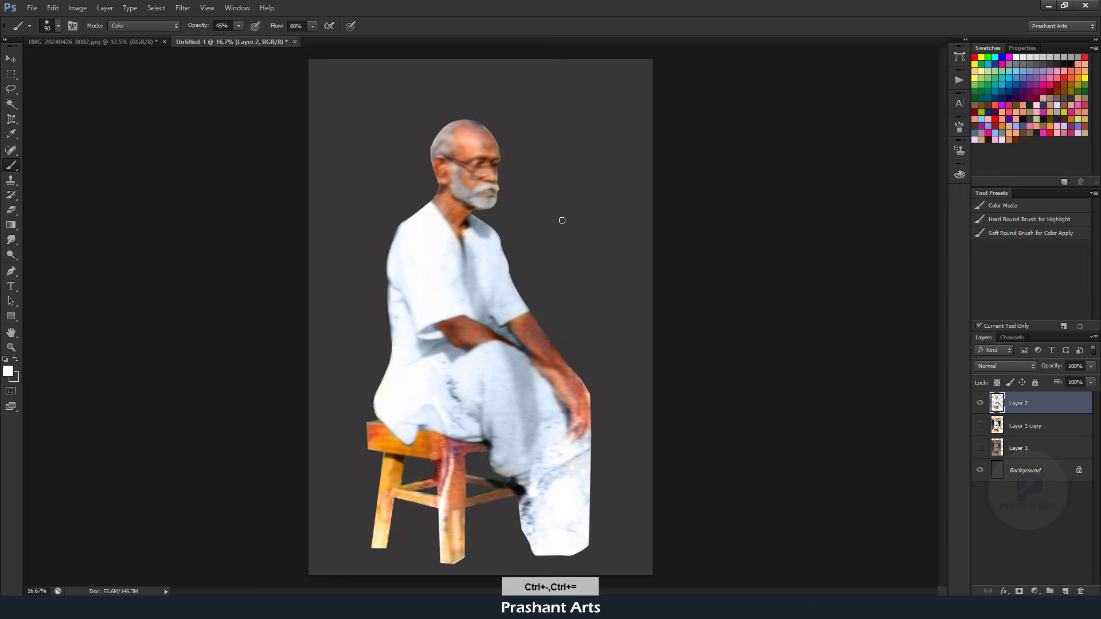
key("ctrl+equal")
key("ctrl+equal")
left_click_drag(533, 145, 565, 312)
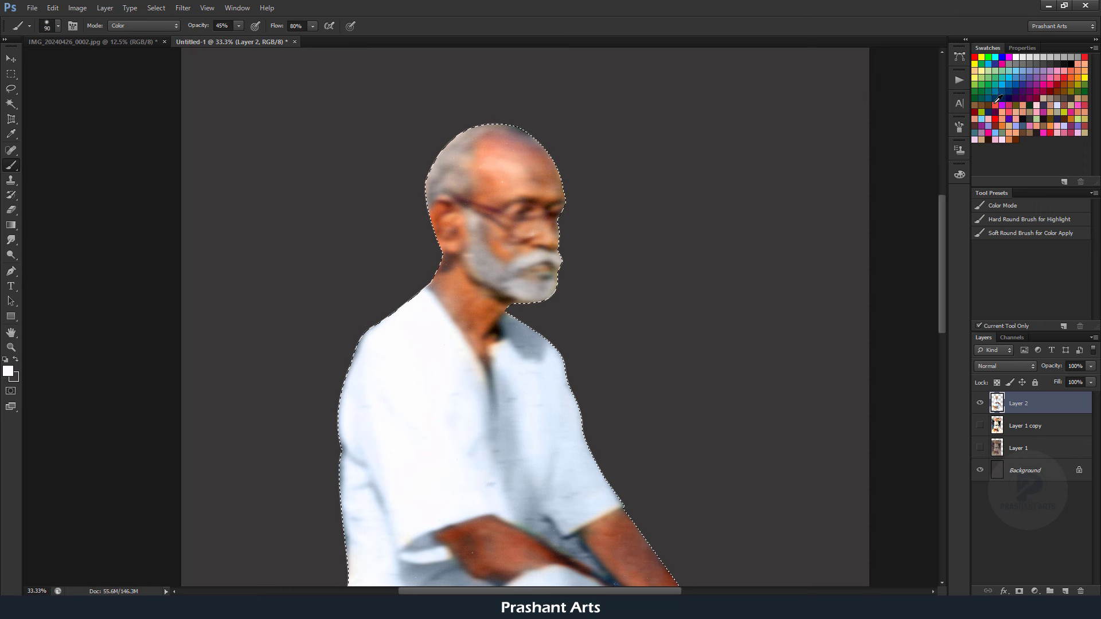
Undo earlier strokes and set brush opacity to 50% and flow to 53%
key("bracketright")
key("bracketright")
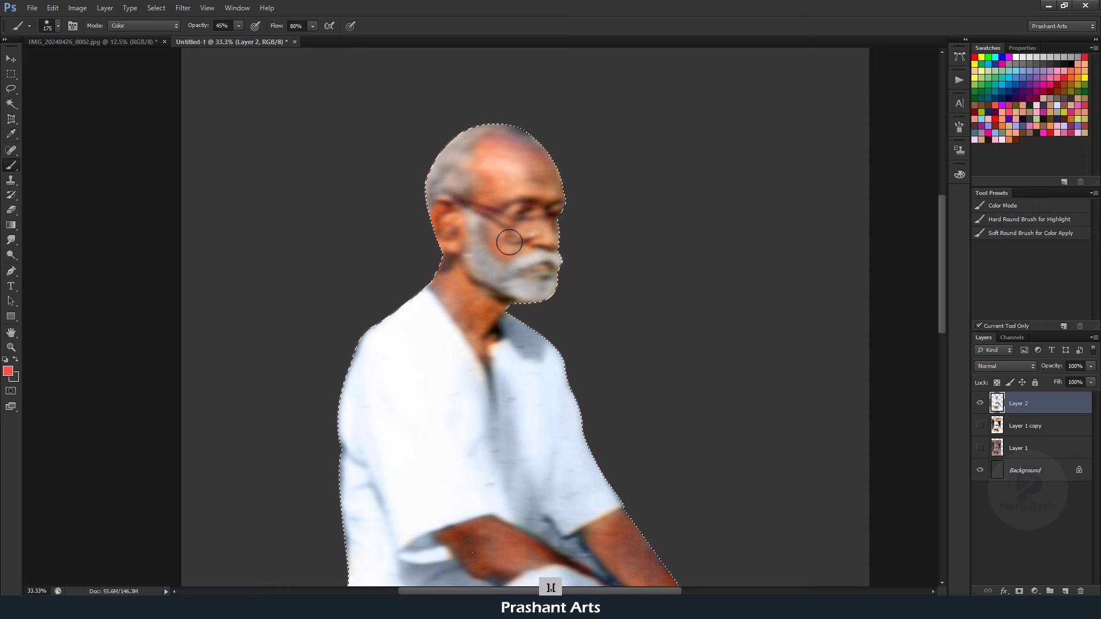
key("bracketright")
key("ctrl+alt+z")
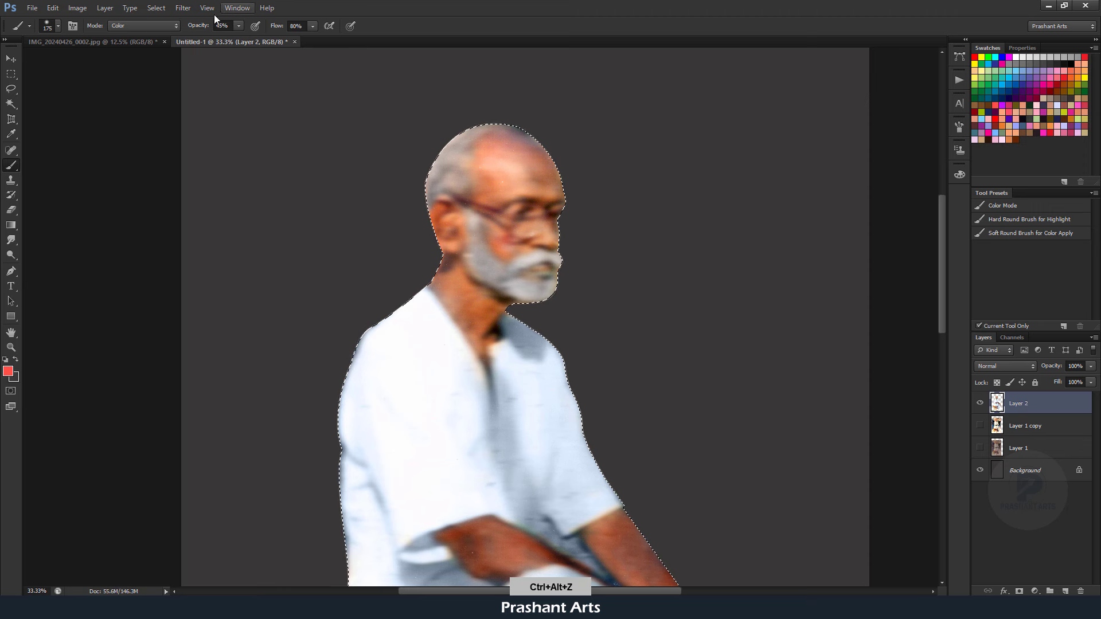
left_click_drag(197, 26, 177, 25)
left_click_drag(278, 29, 239, 29)
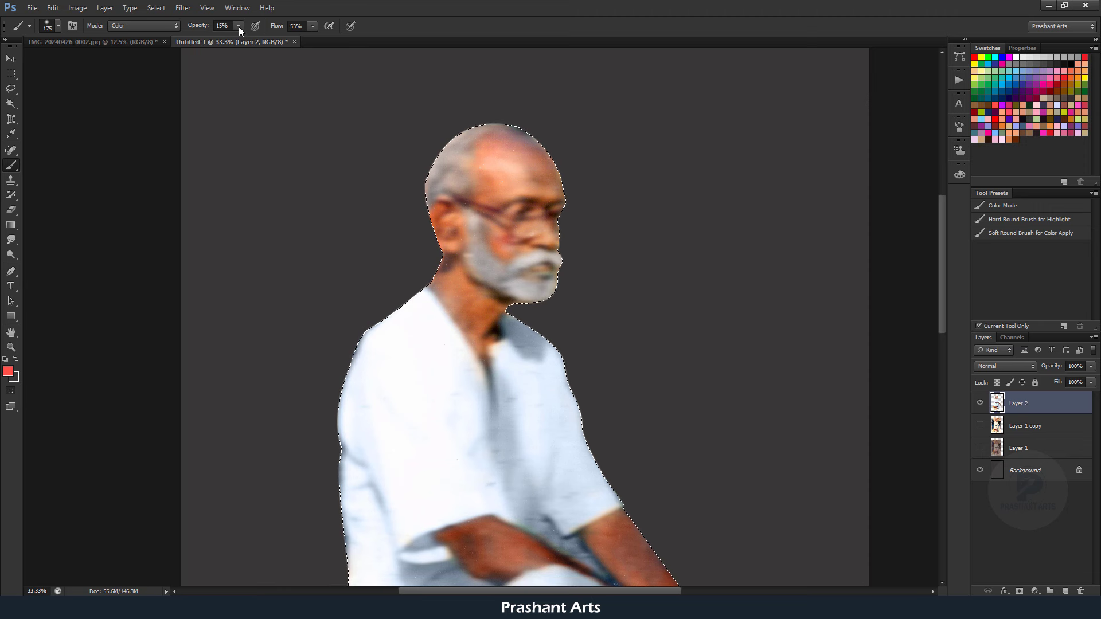
key("5")
key("ctrl+alt+z")
Give the face and upper head a warmer reddish skin tint
left_click_drag(523, 158, 501, 163)
key("bracketright")
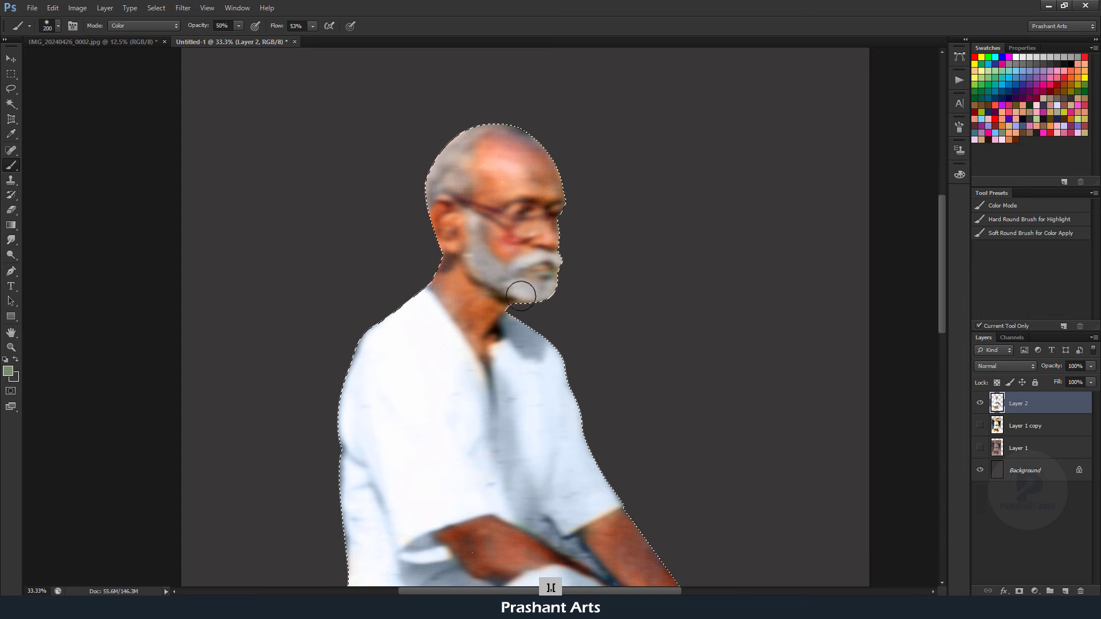
key("bracketleft")
key("bracketleft")
key("bracketleft")
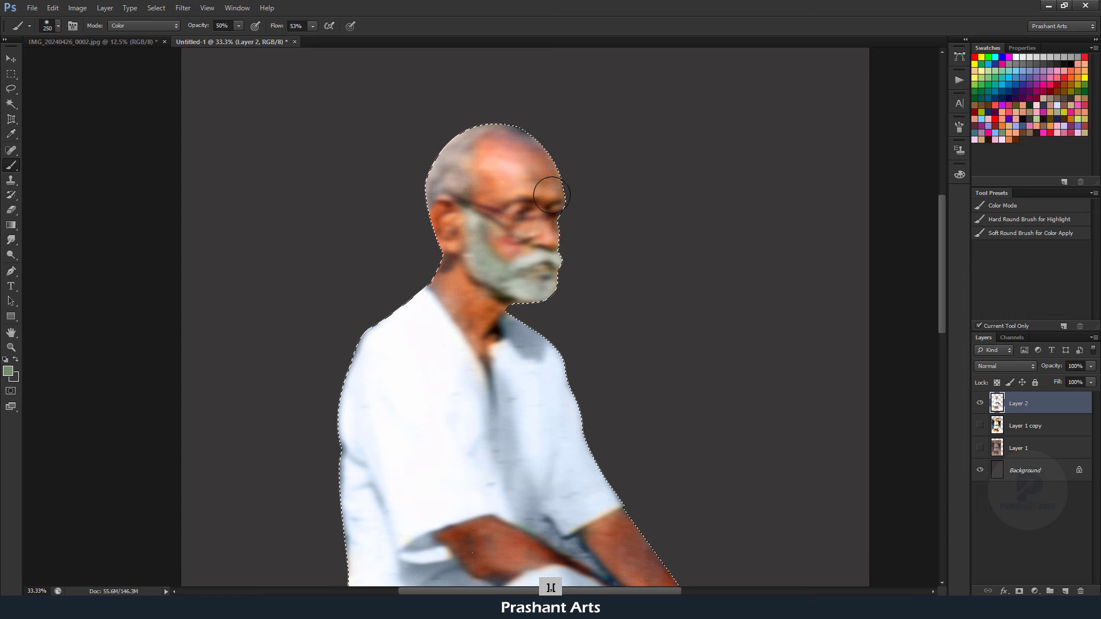
key("bracketleft")
key("bracketleft")
key("bracketleft")
key("bracketright")
key("bracketright")
key("bracketright")
Try a mauve tint on the bald head, then undo it
left_click(1050, 80)
key("bracketleft")
key("bracketleft")
left_click_drag(523, 157, 496, 150)
key("bracketleft")
key("ctrl+alt+z")
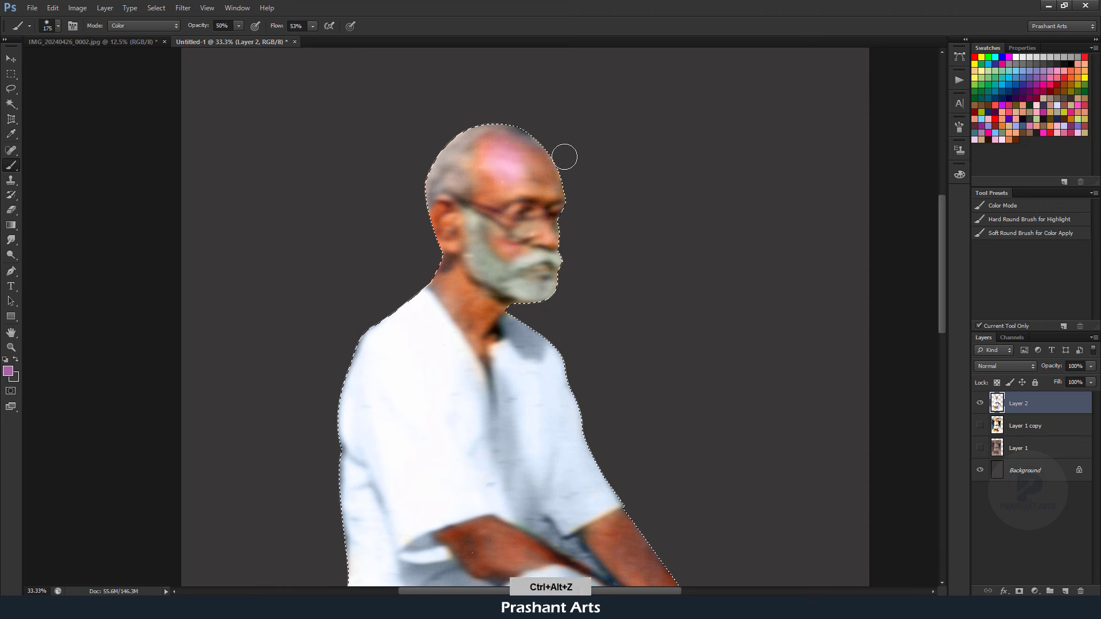
key("ctrl+minus")
key("ctrl+equal")
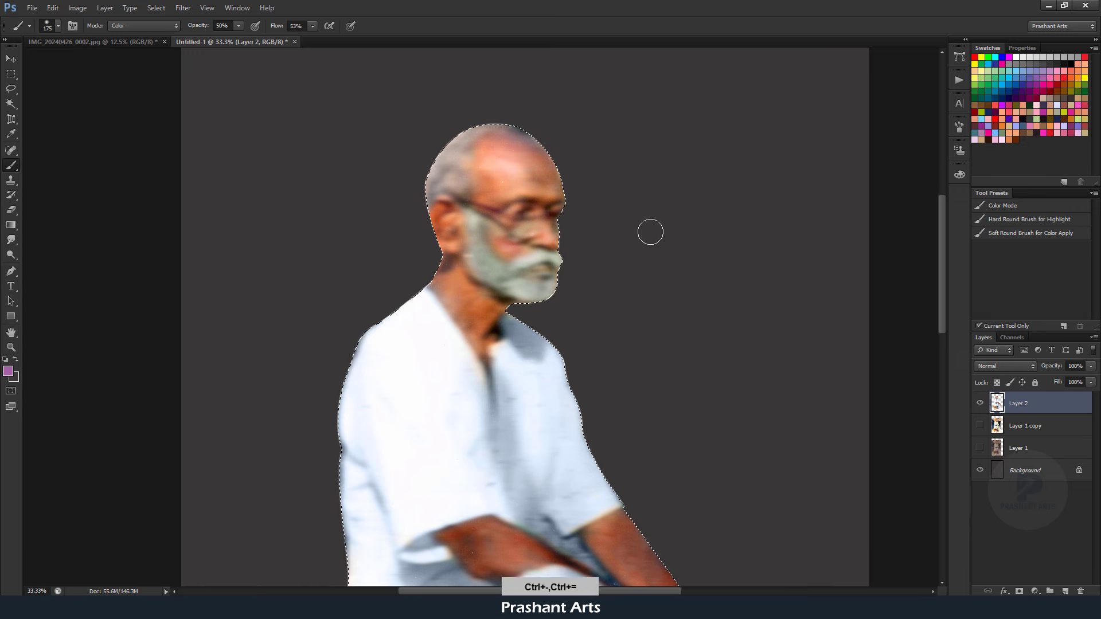
Zoom out to the whole figure, switch the paint colour back to white, and deselect
key("ctrl+minus")
key("ctrl+minus")
key("ctrl+minus")
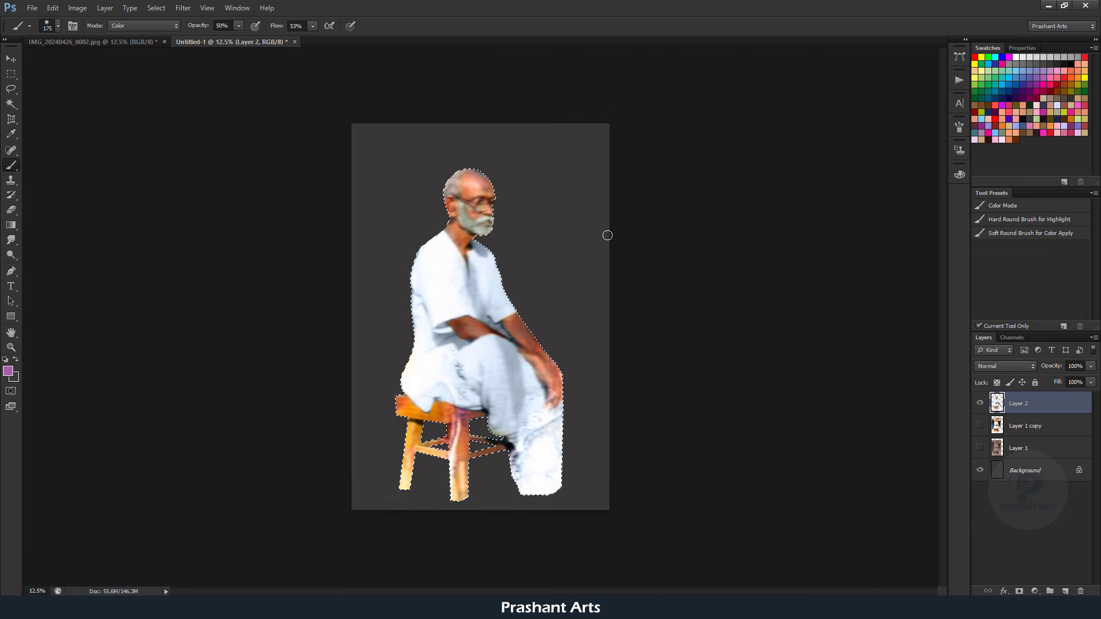
key("ctrl+equal")
key("ctrl+equal")
key("ctrl+minus")
key("x")
key("bracketright")
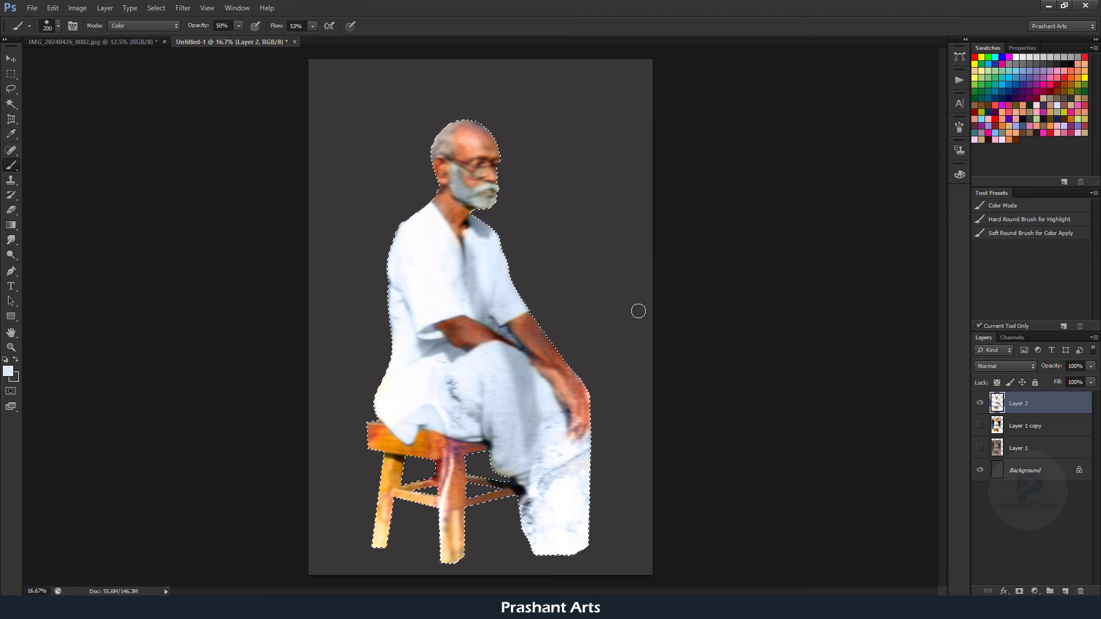
key("ctrl+d")
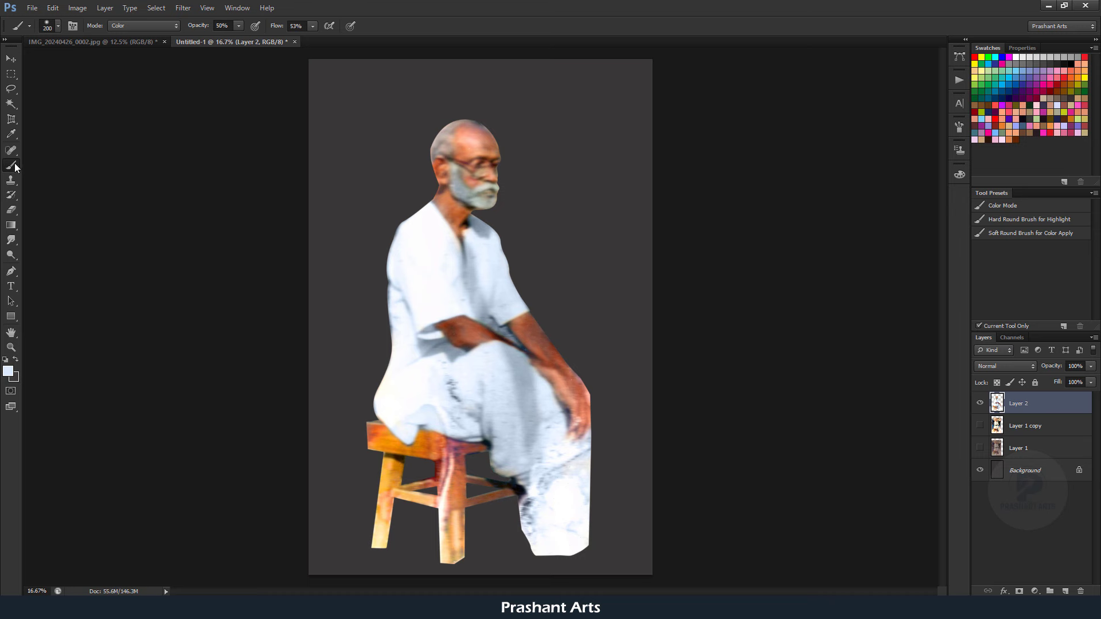
Select the man and stool outline, sample the stool's reddish-brown and paint its top edge
left_click(1035, 234)
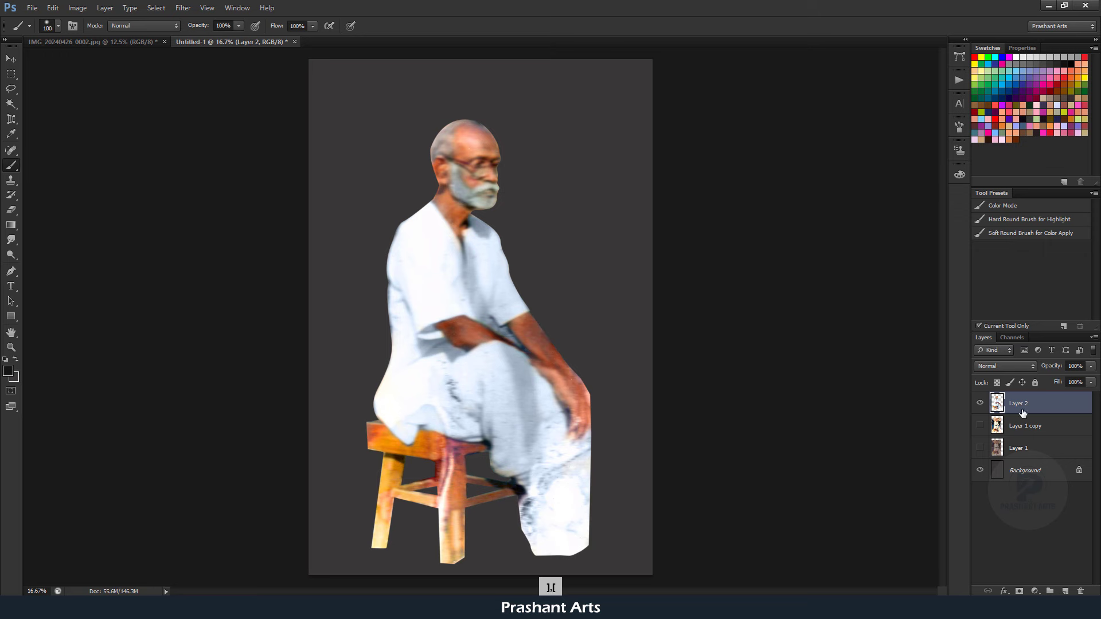
left_click(997, 404, "ctrl")
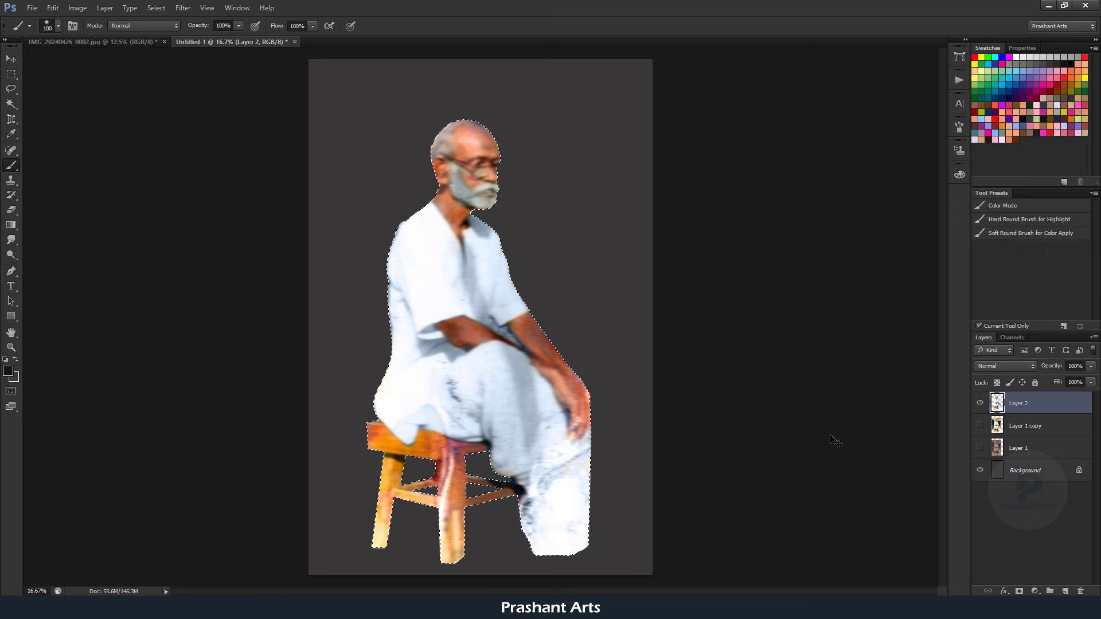
left_click(506, 394, "ctrl")
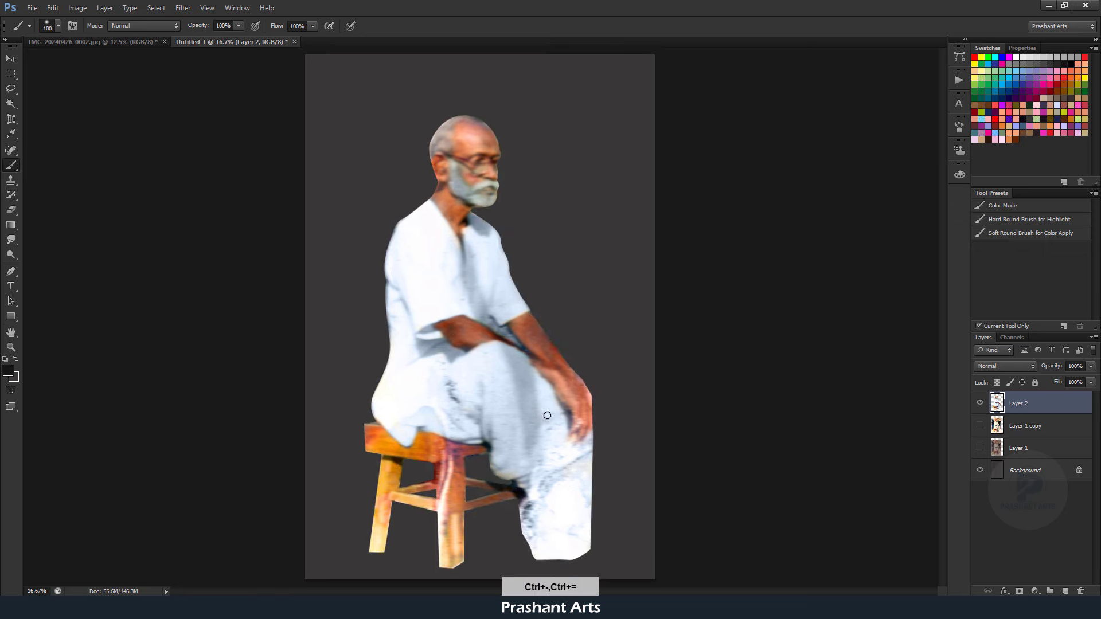
left_click_drag(458, 576, 624, 349)
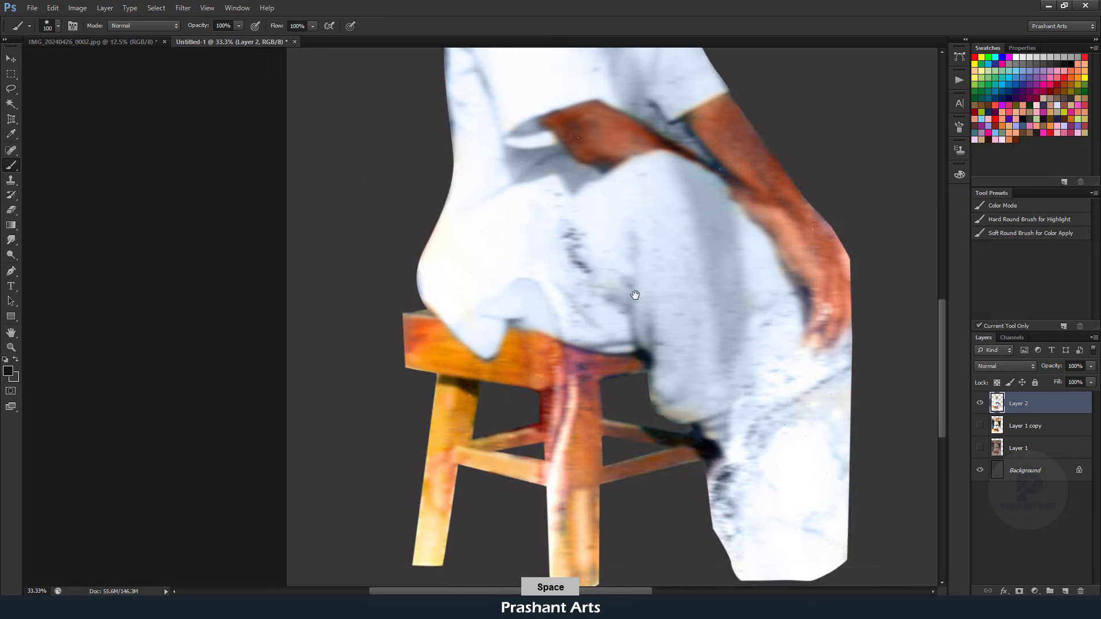
right_click(607, 351, "alt")
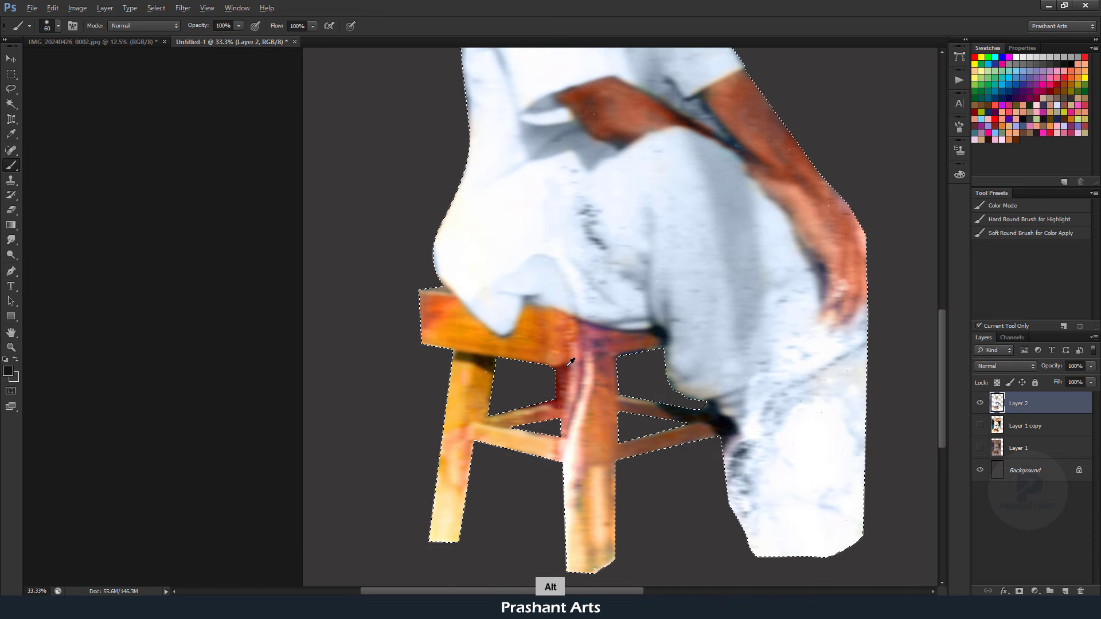
left_click(586, 357, "alt")
key("bracketleft")
key("bracketleft")
key("bracketleft")
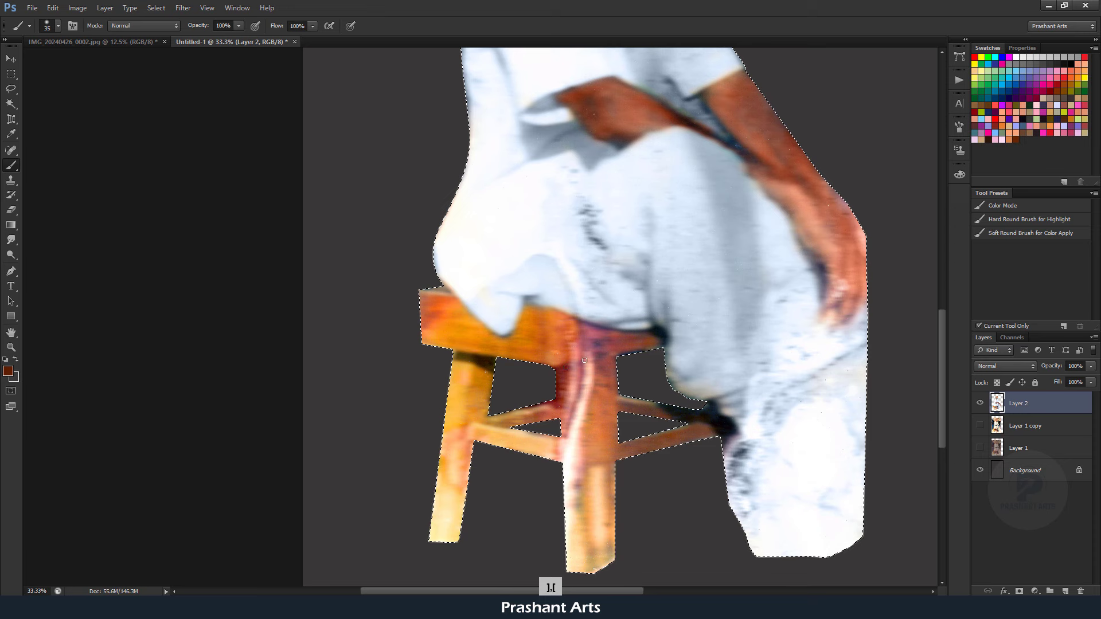
left_click_drag(560, 368, 618, 354)
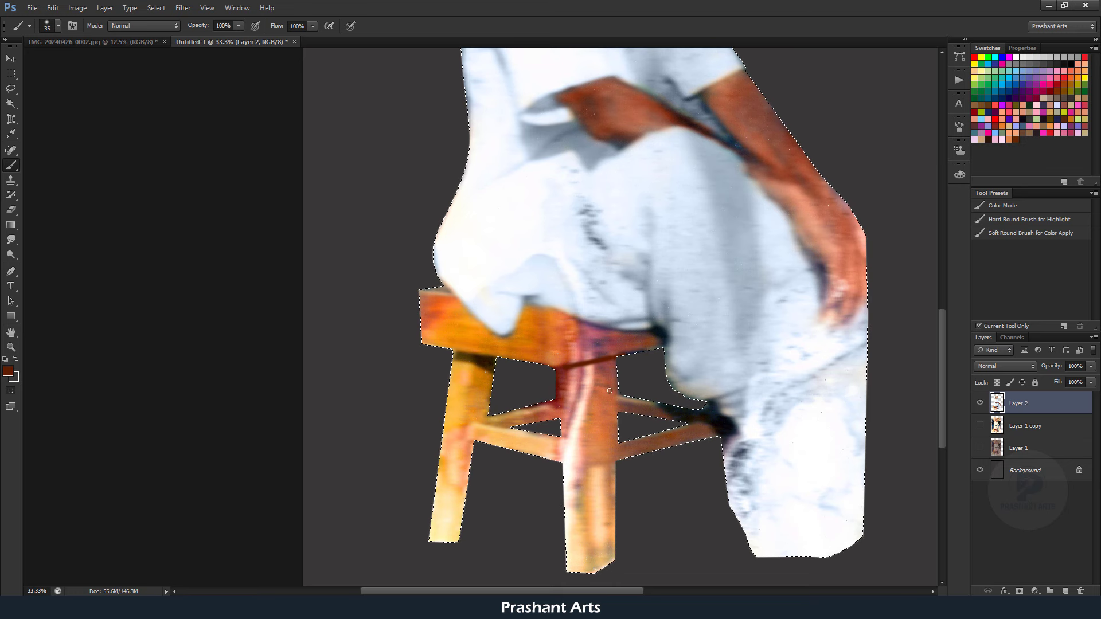
At 84% brush flow, paint orange over the front stool leg's white highlight
key("bracketright")
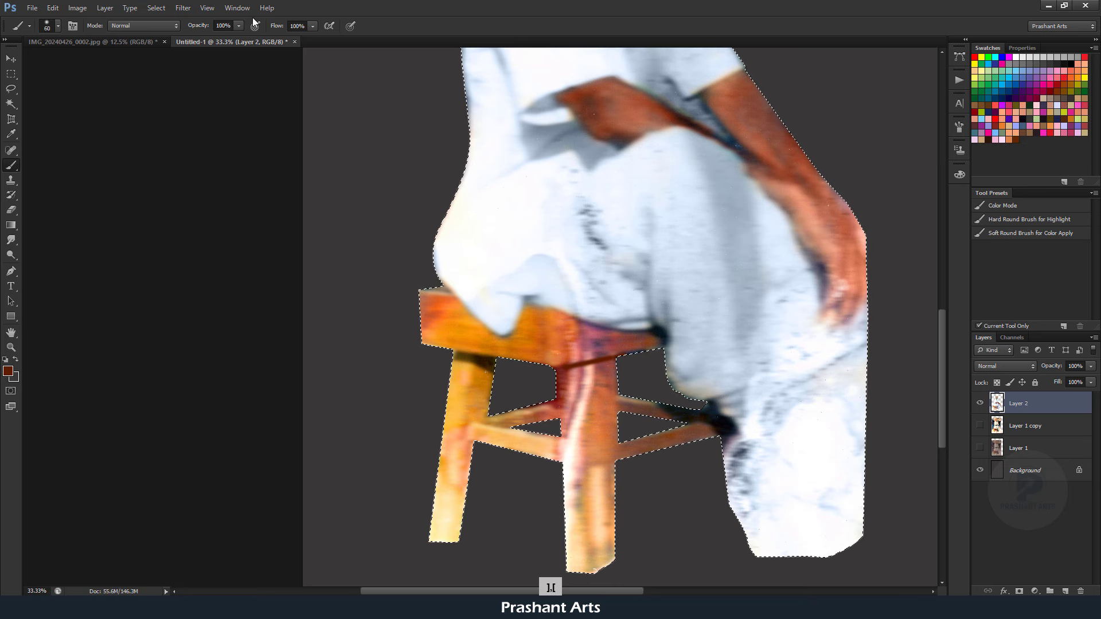
left_click_drag(195, 31, 171, 31)
left_click_drag(277, 26, 268, 26)
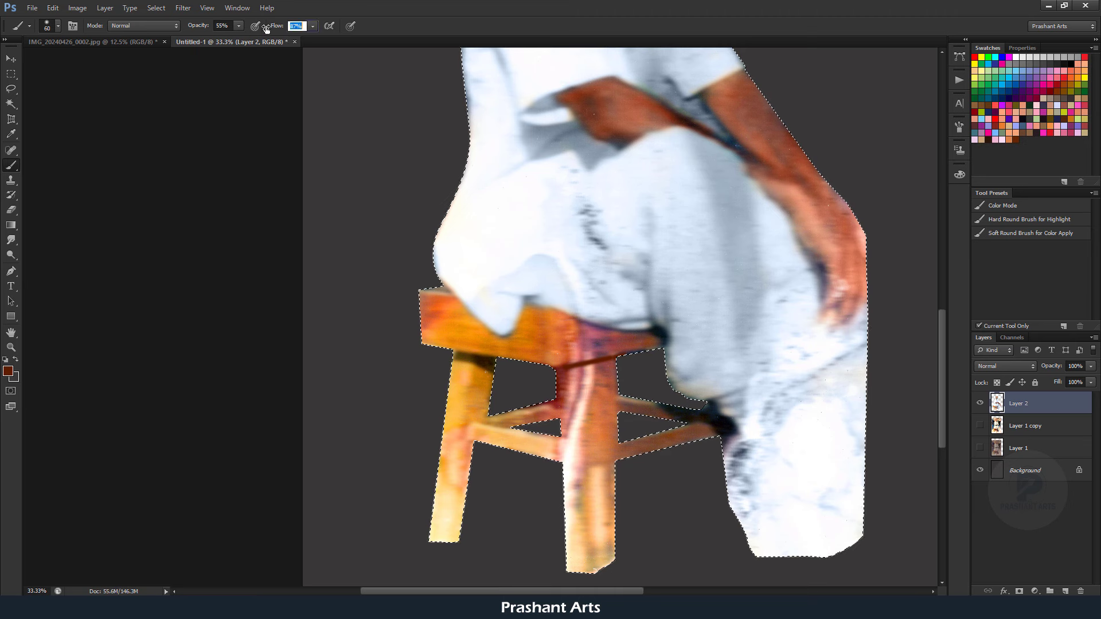
key("bracketright")
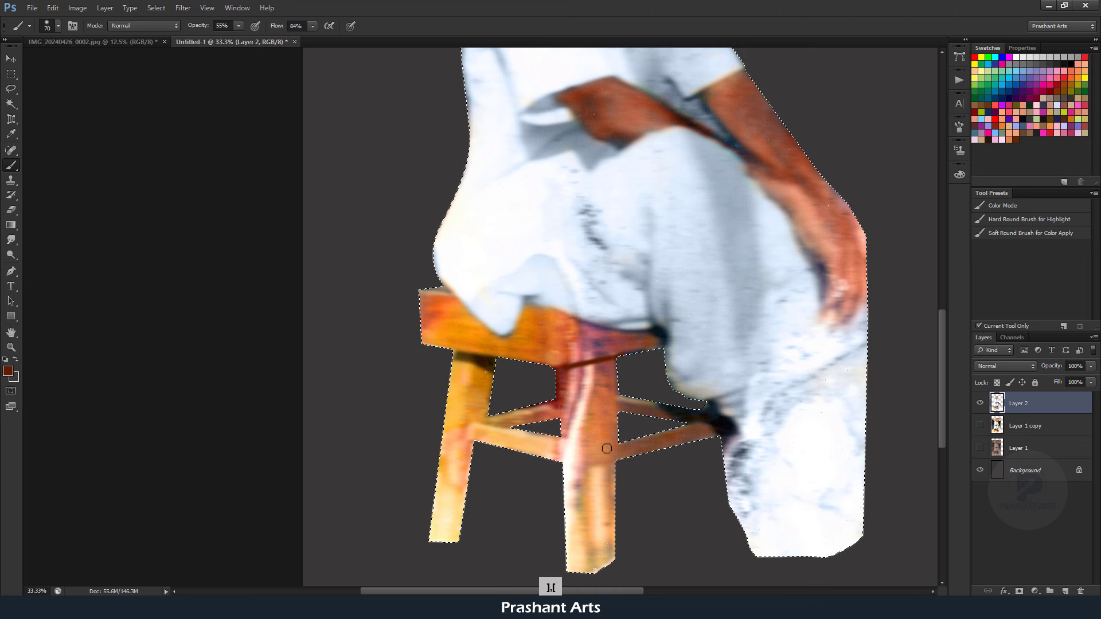
left_click_drag(590, 365, 601, 467)
key("ctrl+alt+z")
left_click_drag(585, 378, 591, 547)
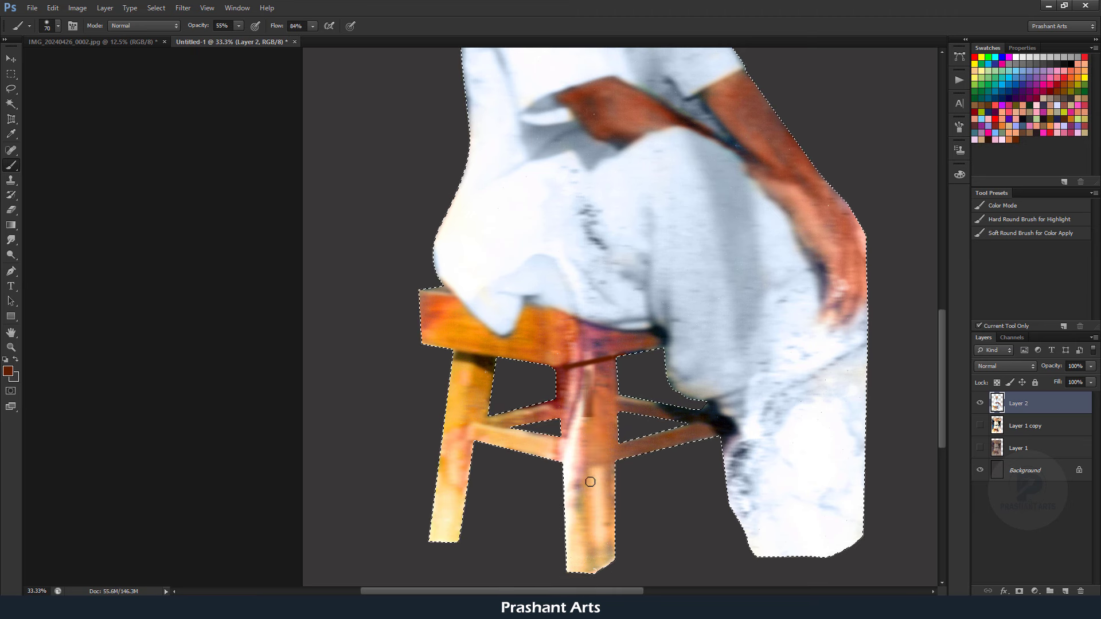
Paint orange down the left stool leg with the brush at 30% opacity and 43% flow
left_click_drag(198, 25, 189, 25)
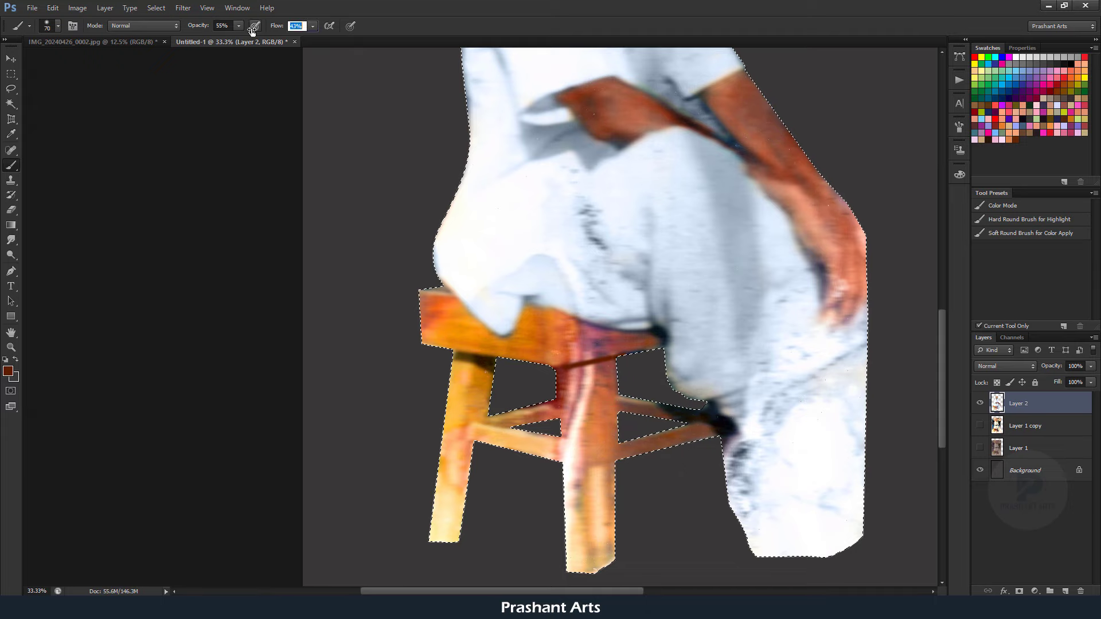
left_click_drag(277, 25, 261, 25)
left_click_drag(479, 385, 446, 536)
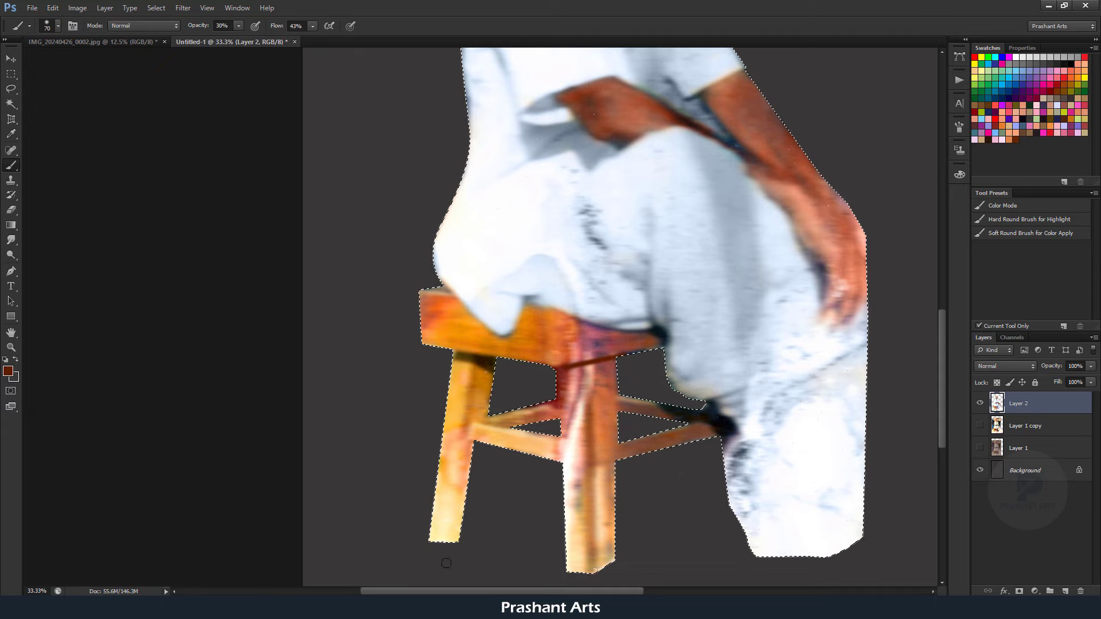
key("bracketleft")
key("bracketright")
key("bracketright")
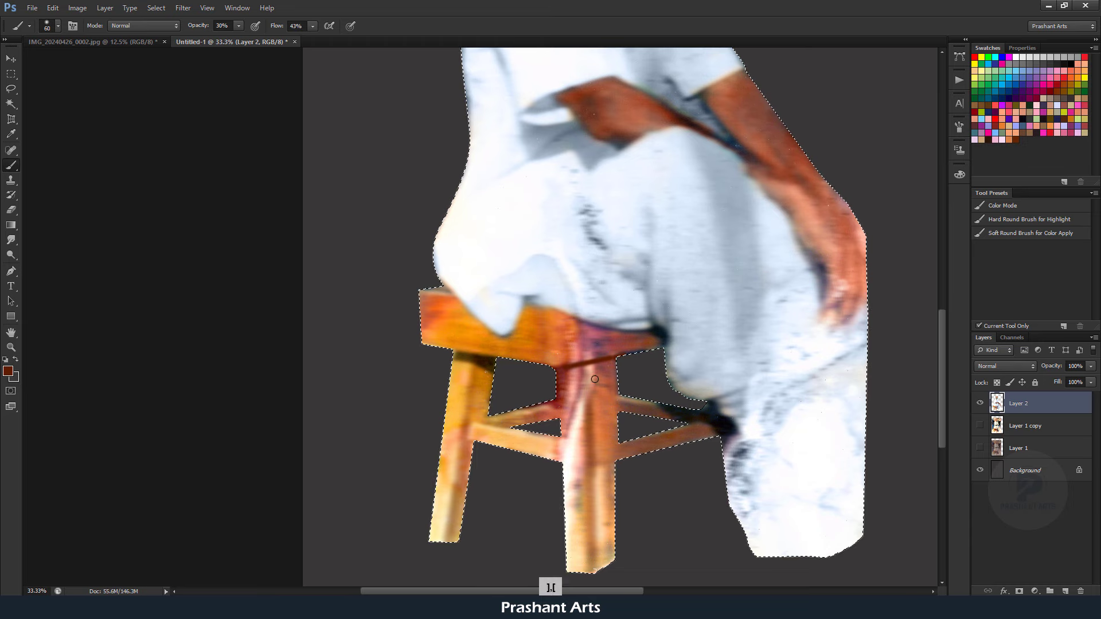
key("bracketleft")
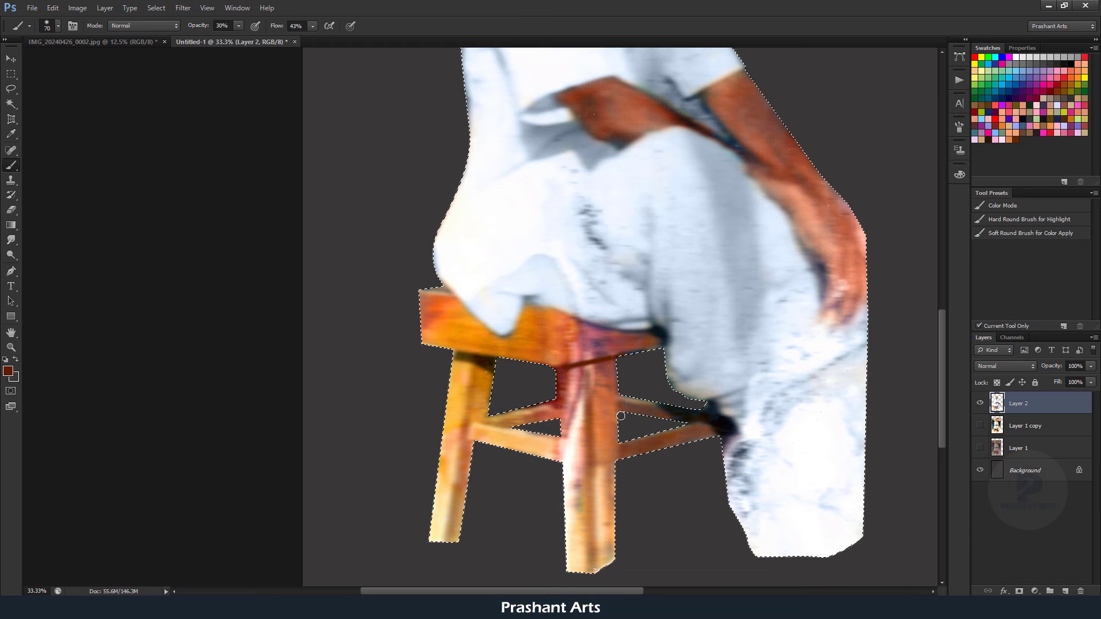
Shrink the brush to 45, switch the paint colour to white, and deselect the seated man
key("ctrl+d")
key("ctrl+minus")
key("ctrl+minus")
key("ctrl+equal")
key("bracketleft")
key("ctrl+shift+d")
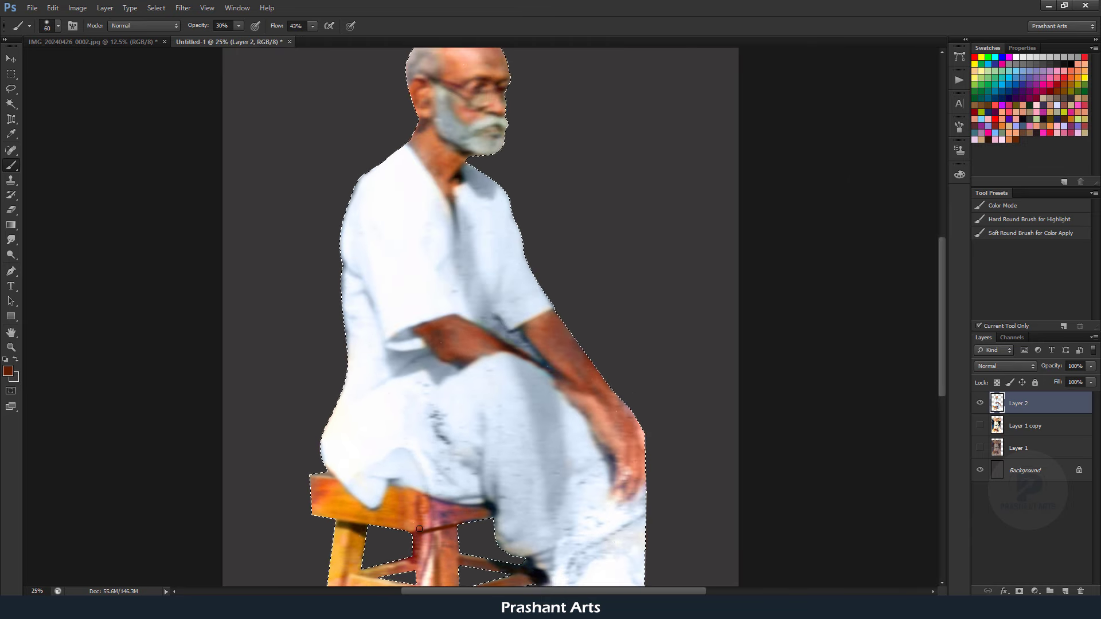
left_click_drag(443, 452, 501, 289)
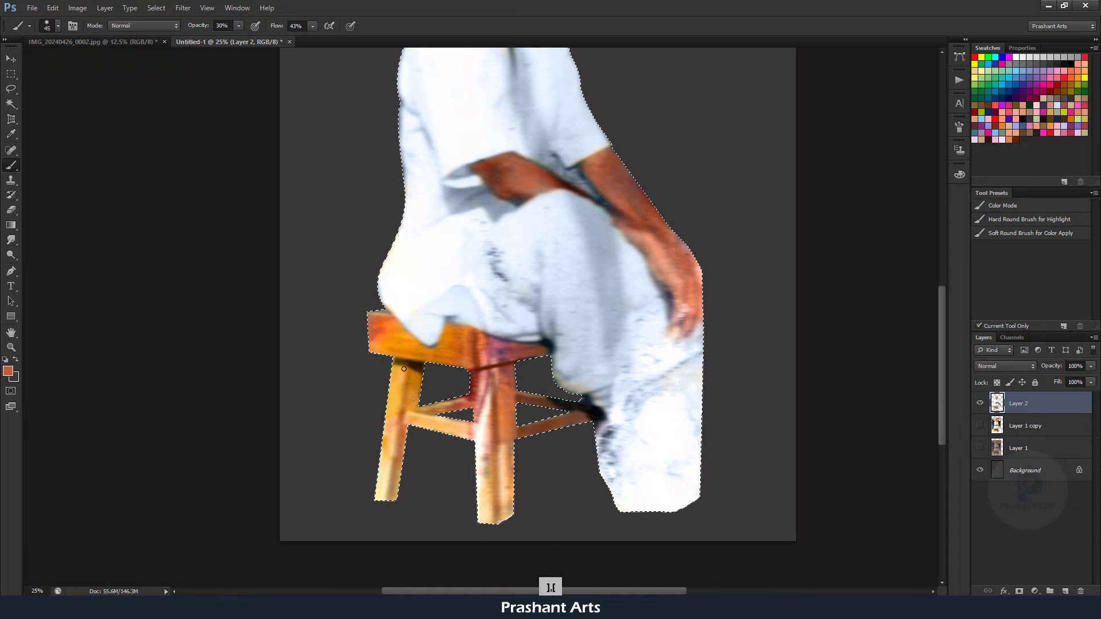
key("bracketleft")
key("x")
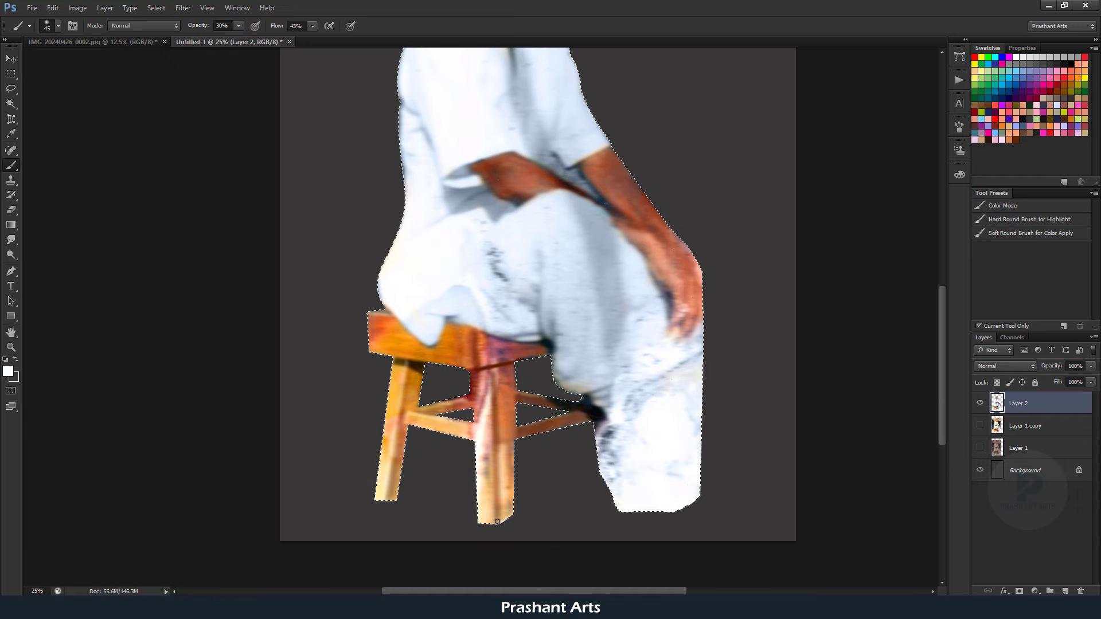
key("ctrl+minus")
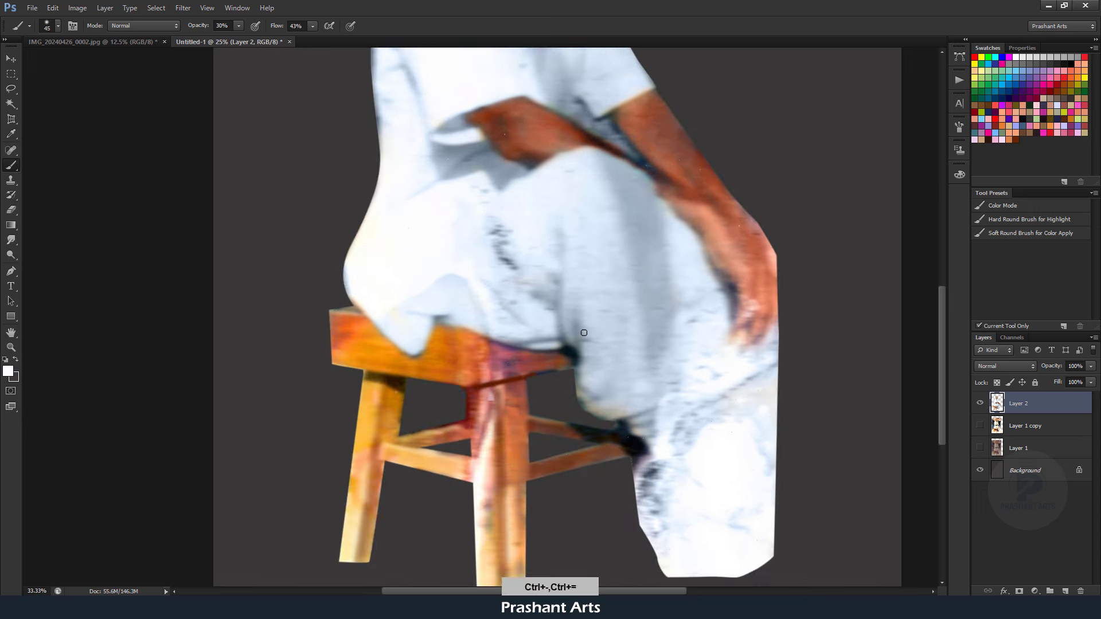
key("ctrl+minus")
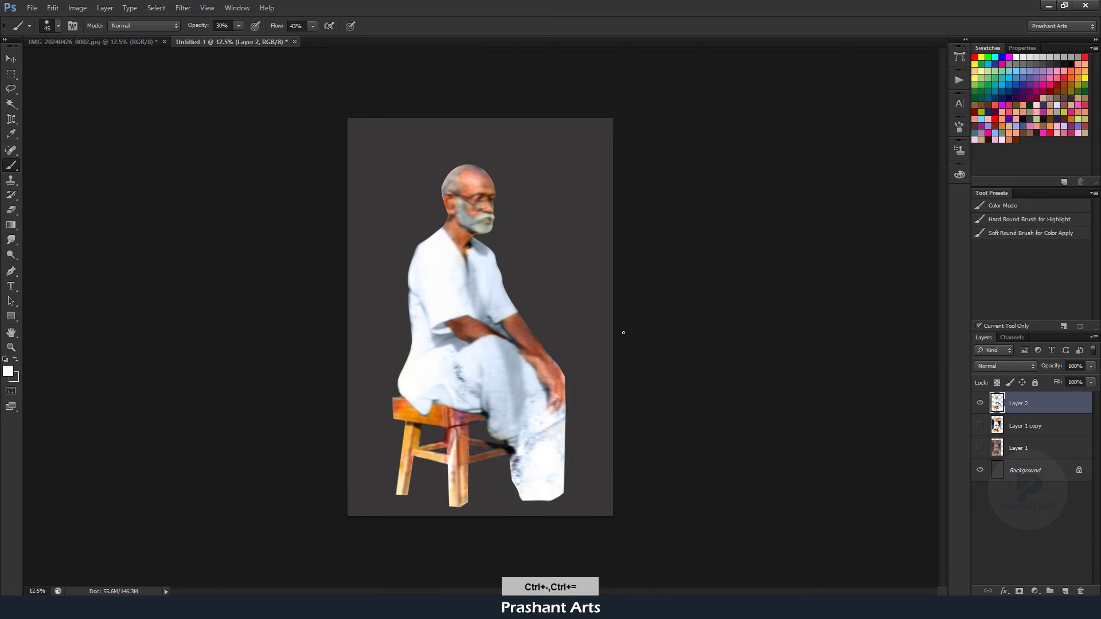
key("ctrl+equal")
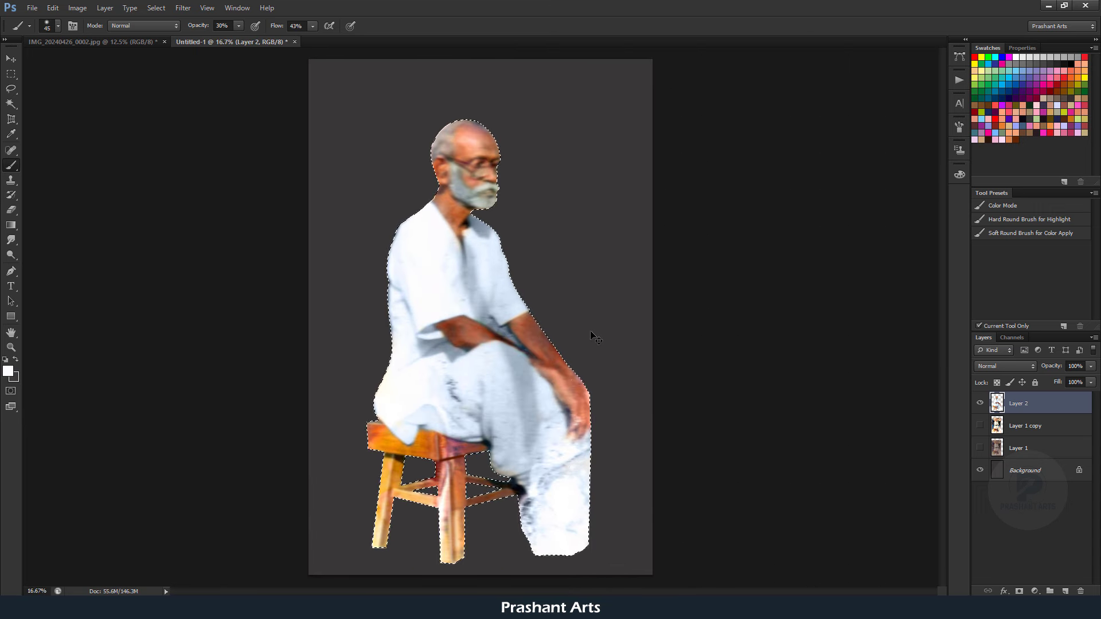
key("ctrl+d")
Apply Unsharp Mask to the figure with radius 4.5 and amount about 86
left_click(183, 8)
mouse_move(243, 177)
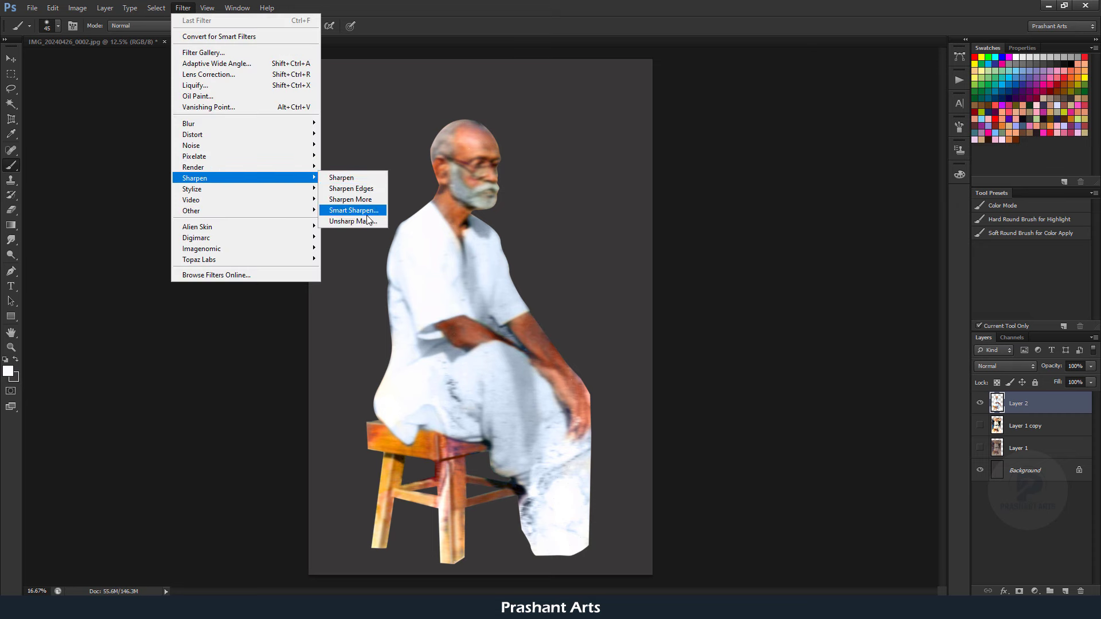
left_click(353, 220)
left_click_drag(509, 324, 676, 284)
left_click_drag(599, 476, 615, 476)
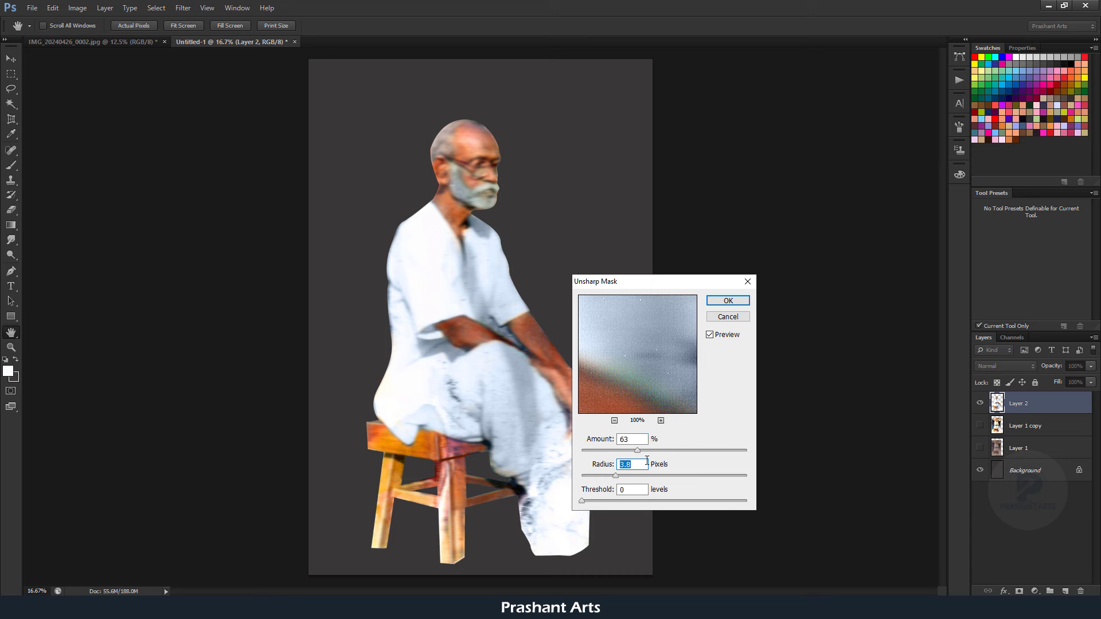
double_click(637, 465)
type("4.5")
left_click_drag(688, 450, 615, 476)
left_click(725, 301)
key("b")
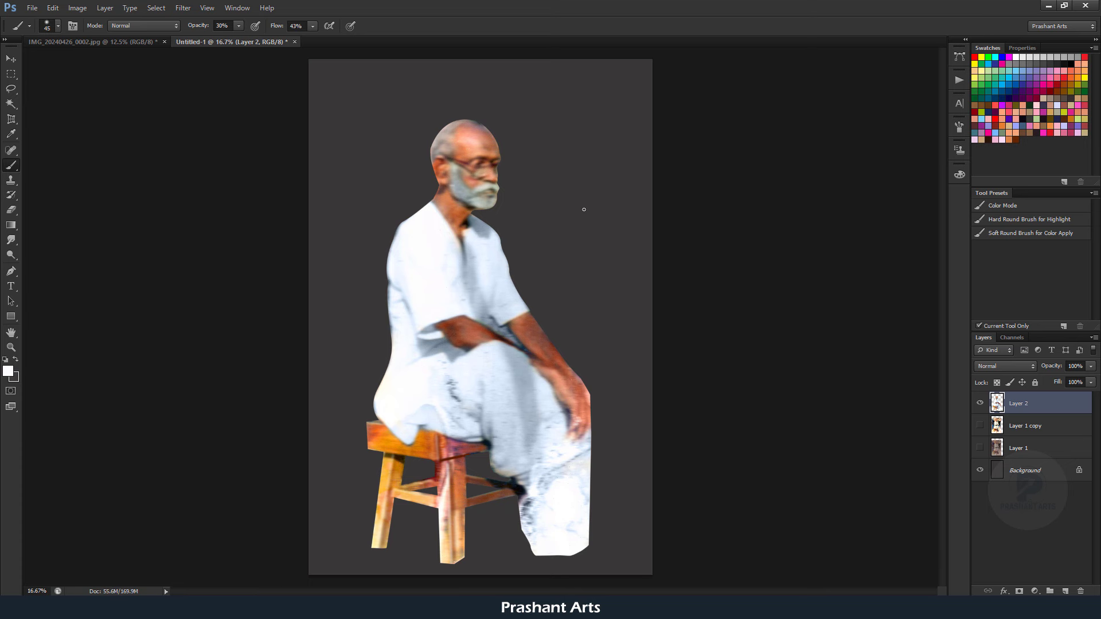
key("ctrl+minus")
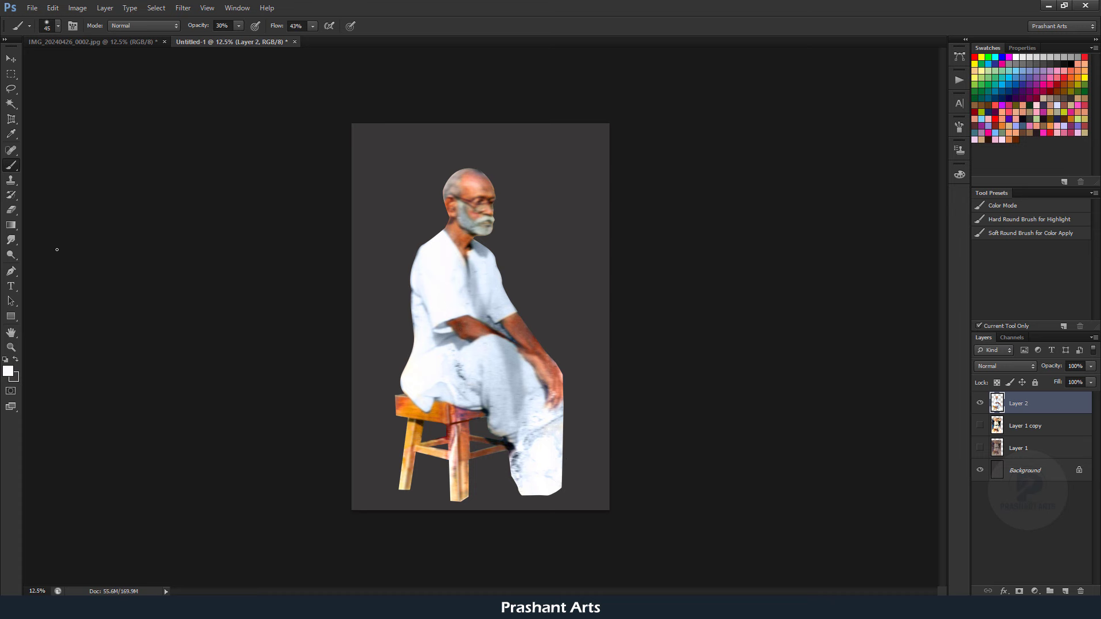
With a soft round smudge preset at size 200, smudge the dhoti's bottom-right edge into a curve
left_click(13, 240)
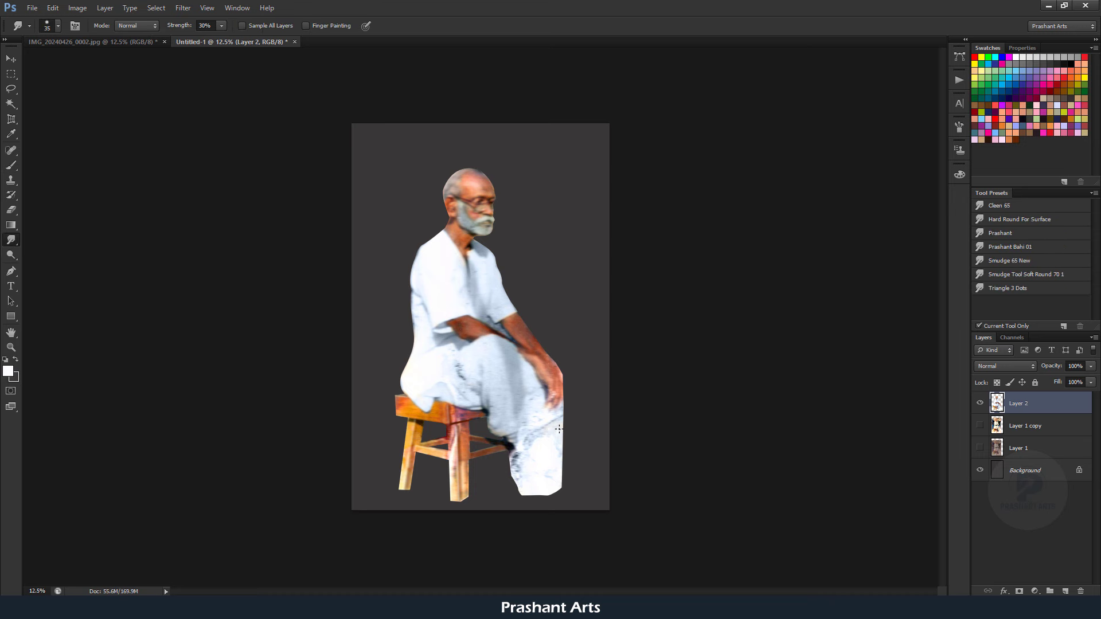
key("bracketright")
key("bracketright")
key("bracketright")
key("bracketright")
key("bracketright")
key("bracketright")
left_click(1026, 274)
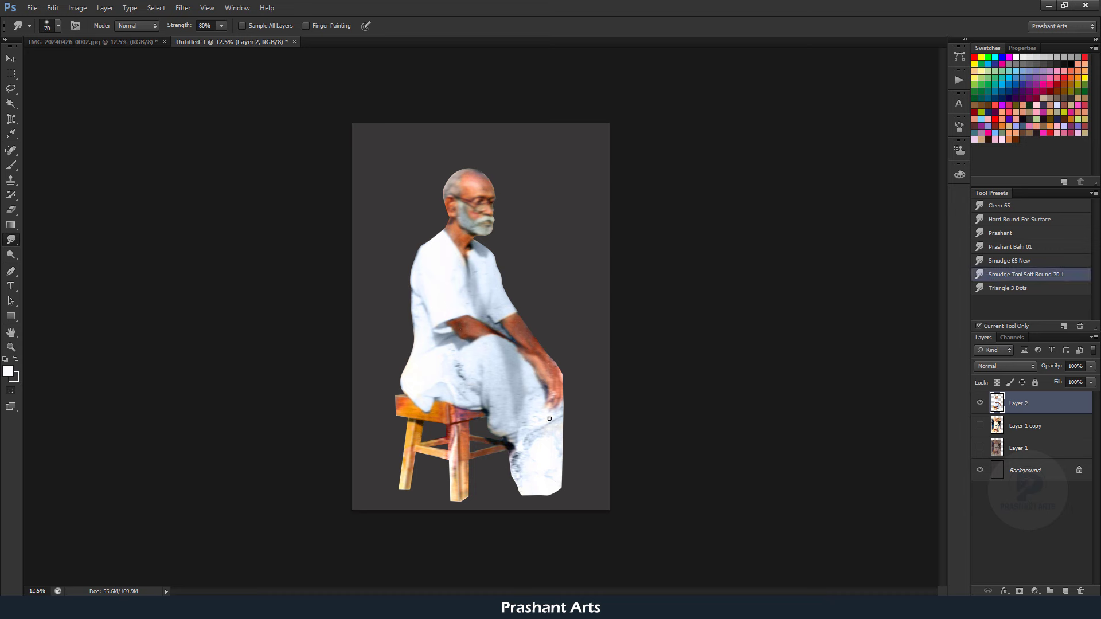
key("bracketright")
key("bracketright")
key("bracketright")
left_click_drag(564, 428, 570, 445)
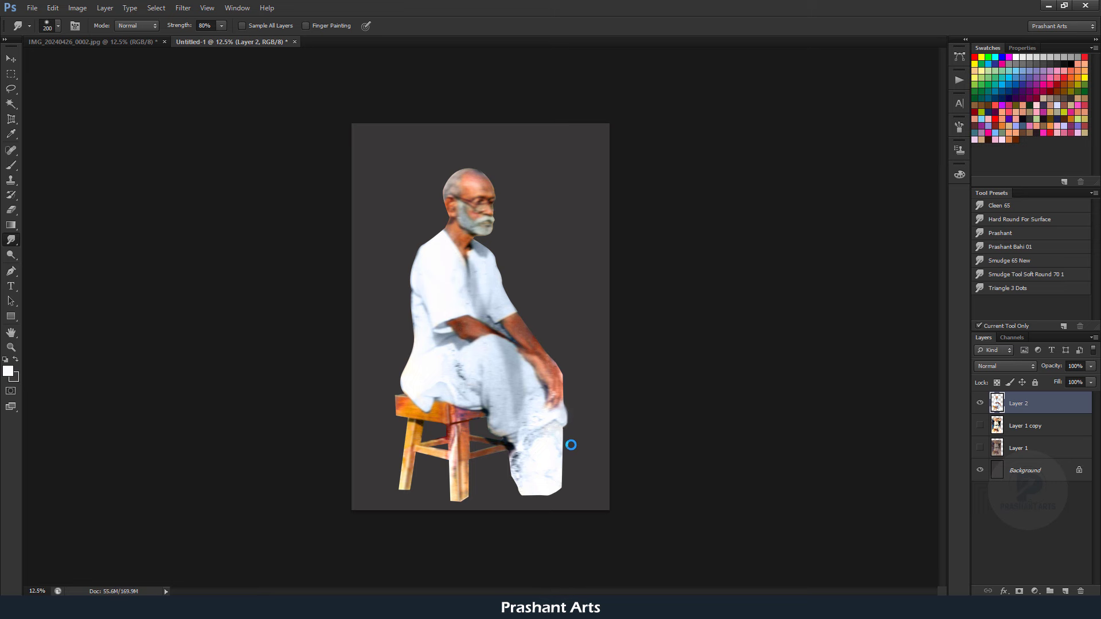
key("bracketleft")
key("bracketleft")
key("bracketleft")
key("bracketleft")
left_click_drag(537, 493, 566, 485)
Load another smudge preset at half size and smooth the dhoti's bottom-right edge further
key("bracketright")
key("bracketright")
key("bracketright")
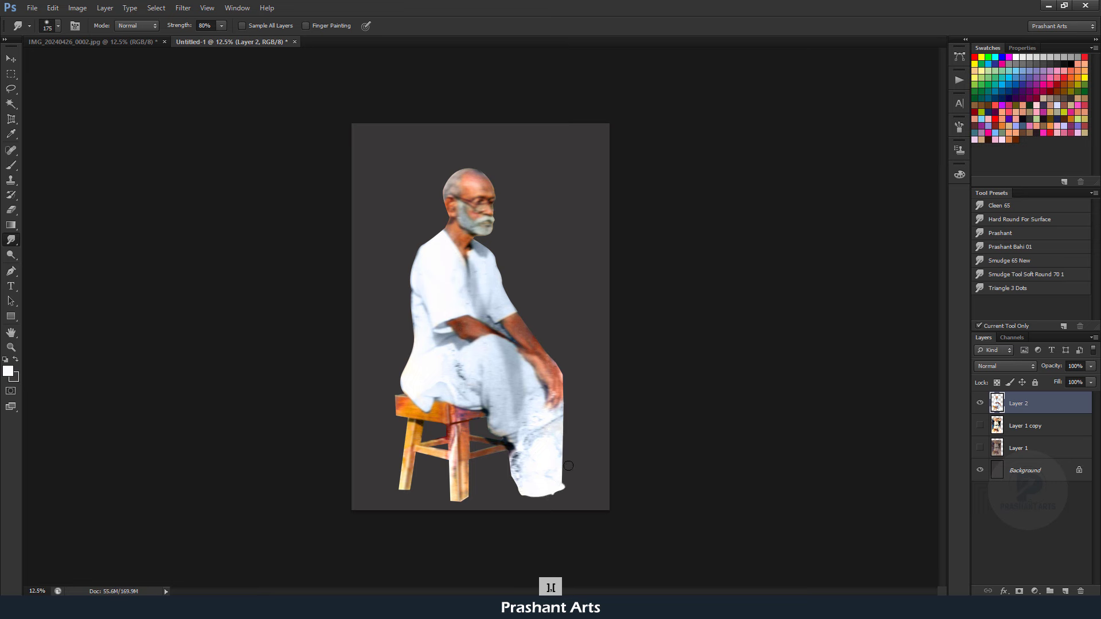
left_click(1012, 233)
key("bracketright")
key("bracketleft")
key("bracketleft")
key("bracketleft")
mouse_move(565, 479)
left_mouse_down()
mouse_move(560, 490)
mouse_move(576, 481)
left_mouse_up()
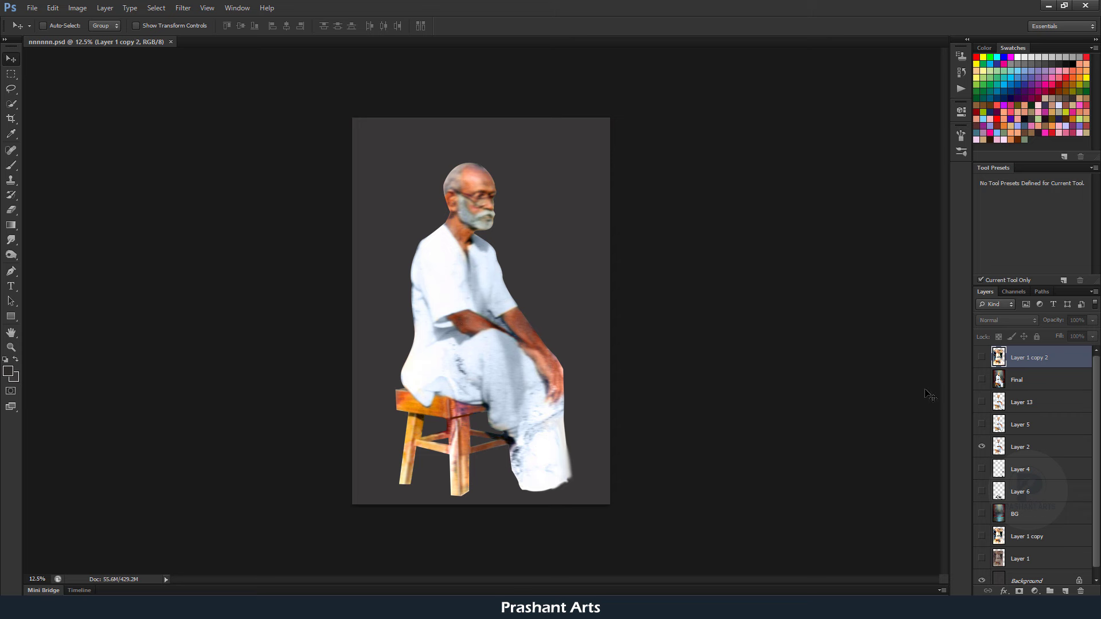
Show Layer 4 to add the sandals to the man's feet, then zoom in
left_click(982, 469)
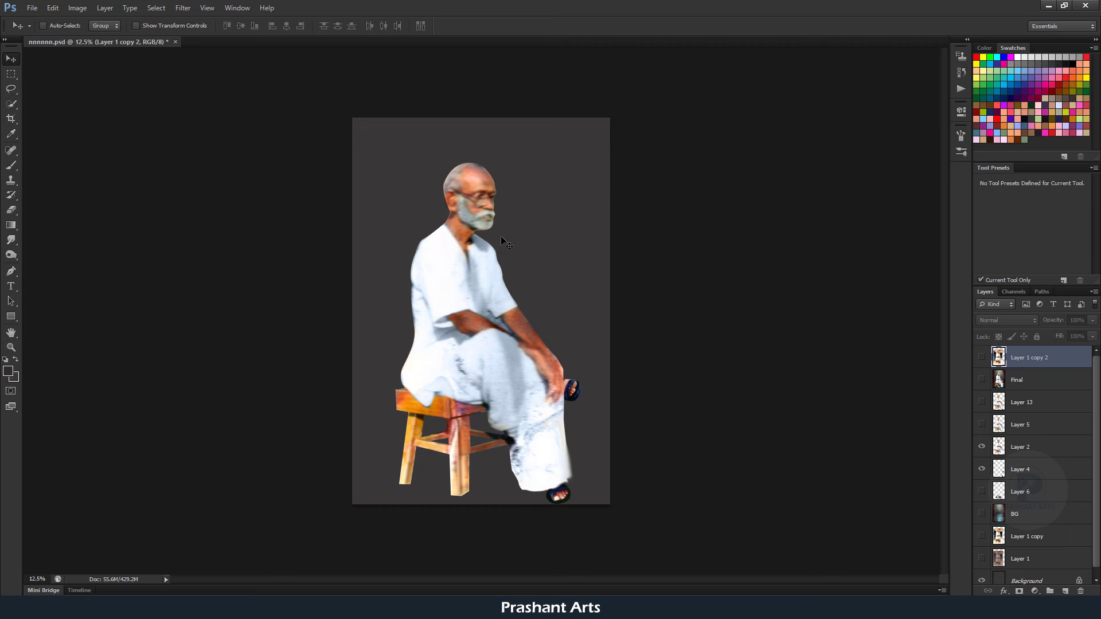
key("ctrl+plus")
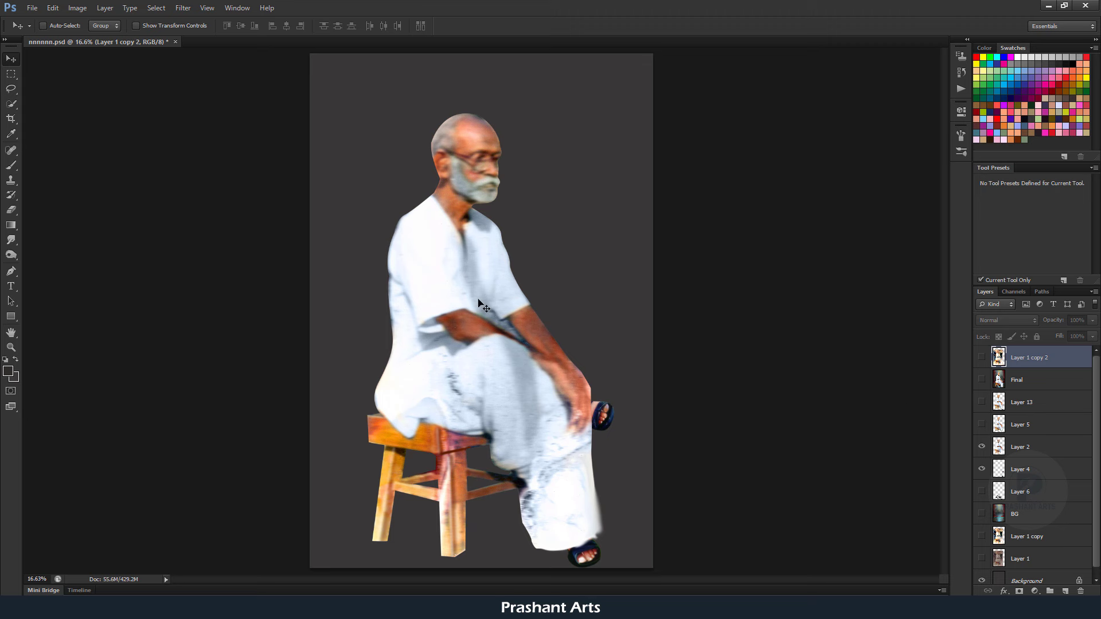
Show Layer 5's finished painting, compare Layer 13's touch-ups, and reveal the red-curtain stage backdrop
left_click(981, 424)
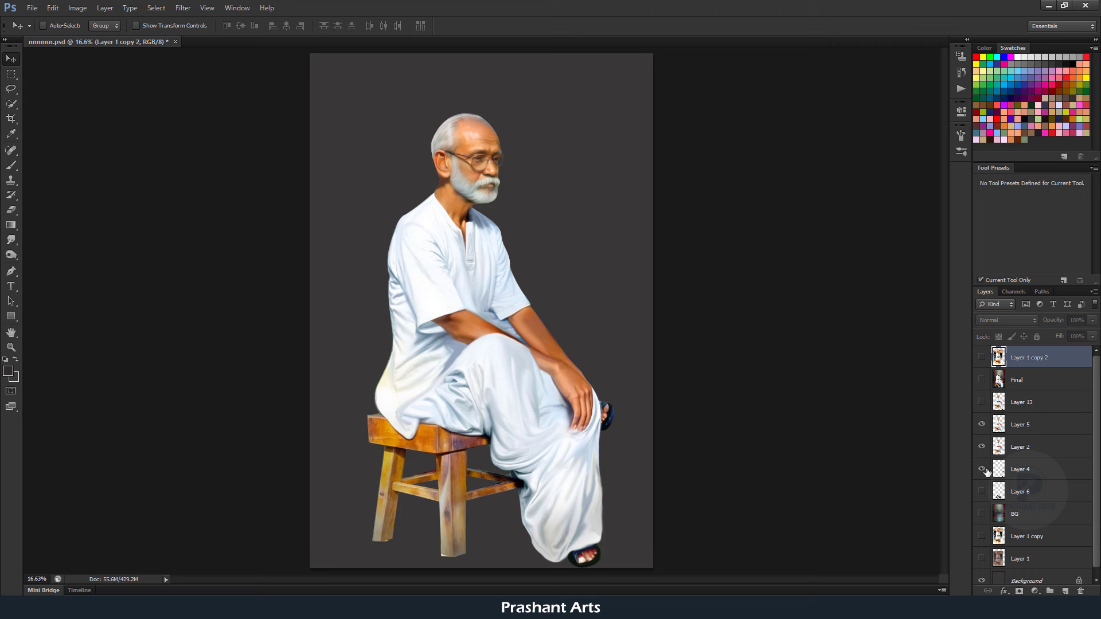
left_click(982, 403)
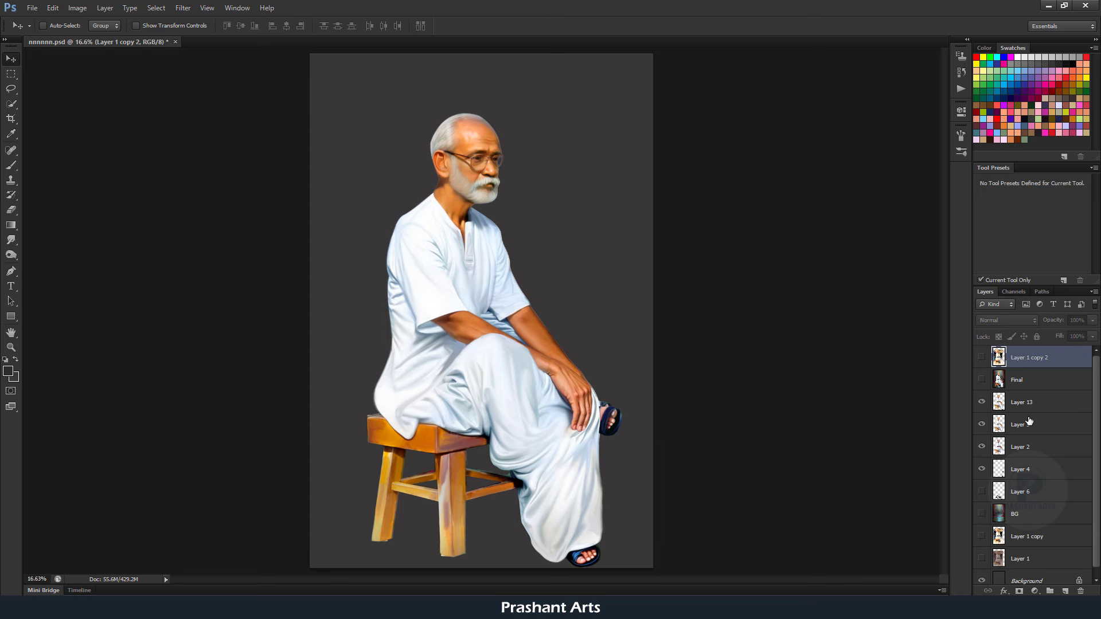
left_click(981, 402)
left_click(981, 514)
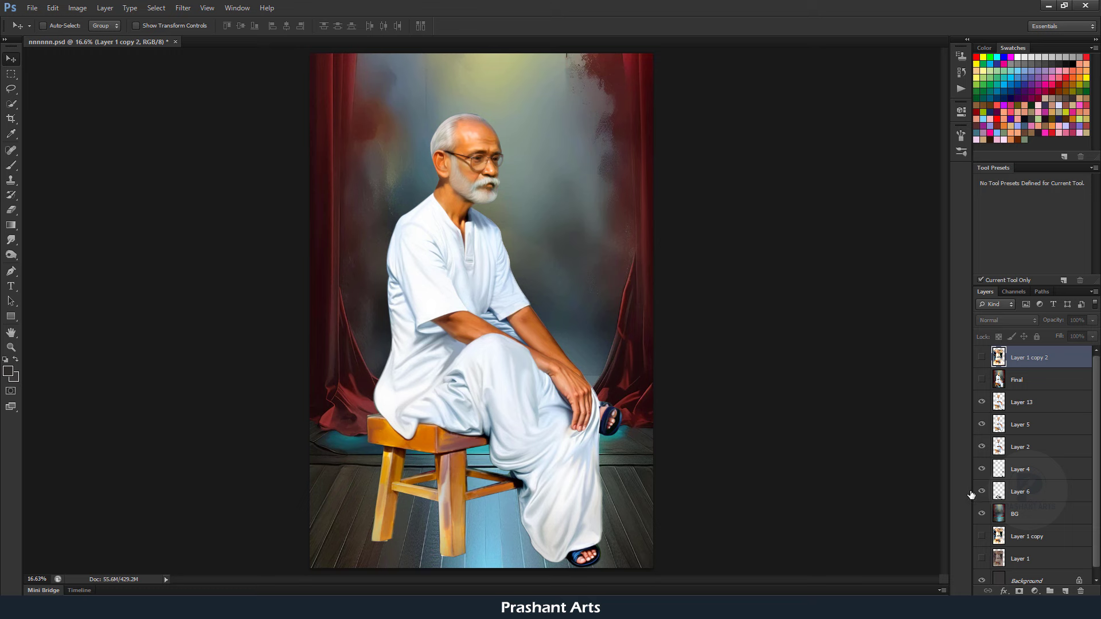
Switch from the Brush tool to the Move tool
left_click(10, 165)
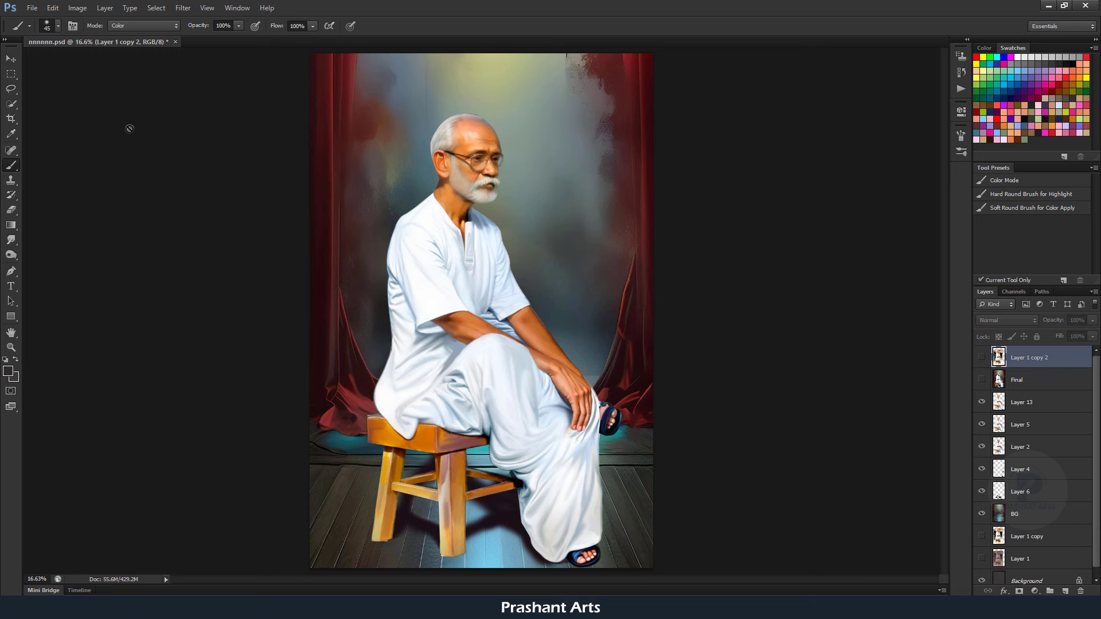
left_click(11, 59)
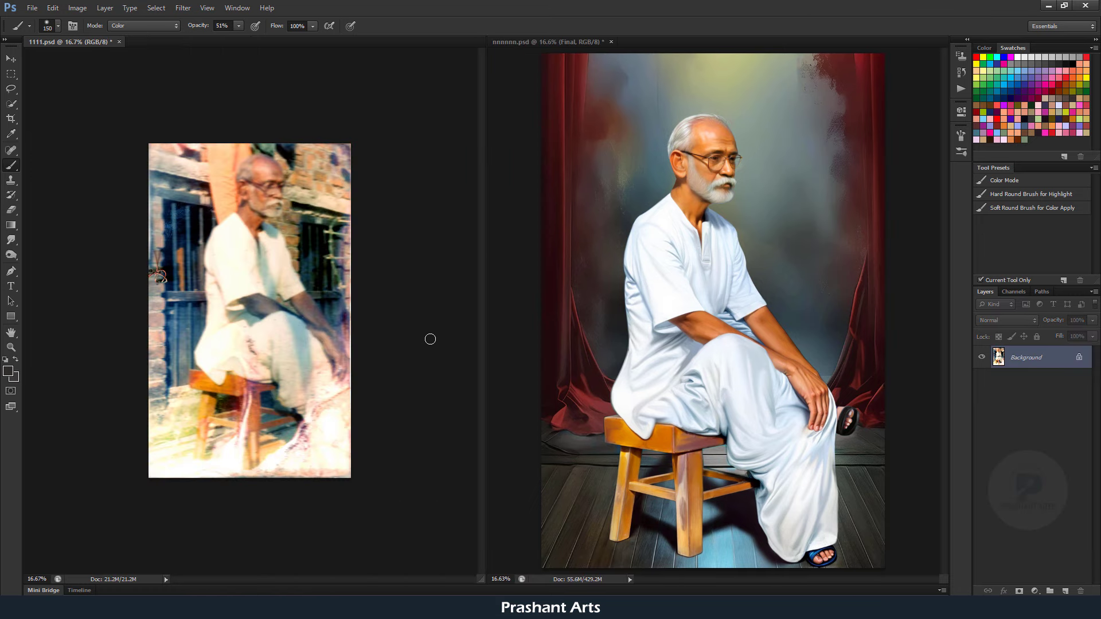
Consolidate both open images into tabs and fit nnnnnn.psd to the screen with Ctrl+0
key("ctrl+0")
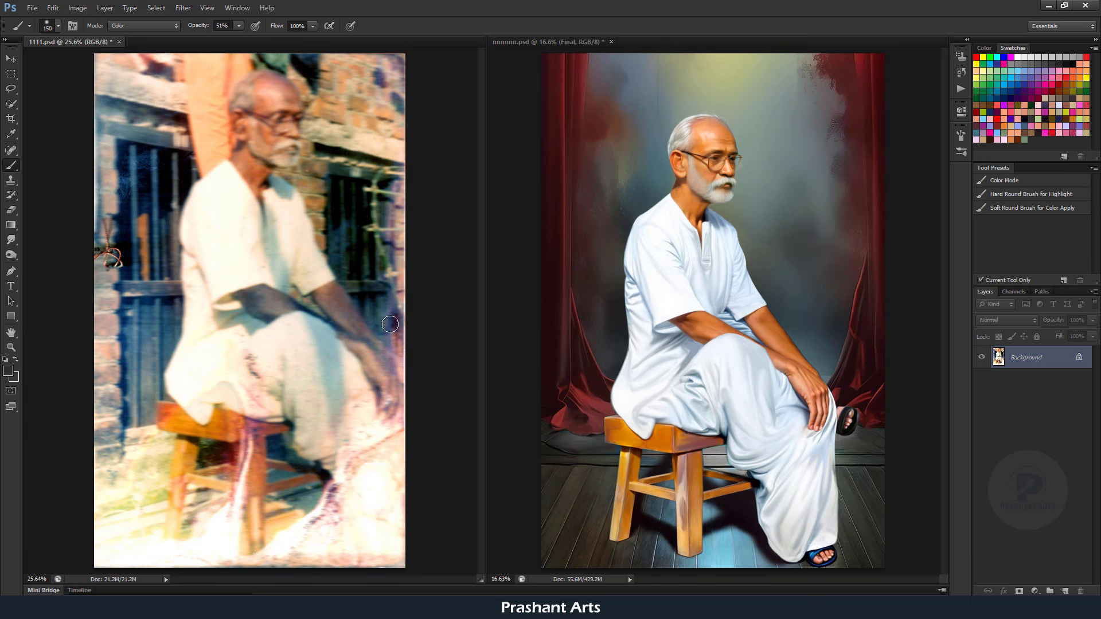
key("ctrl+minus")
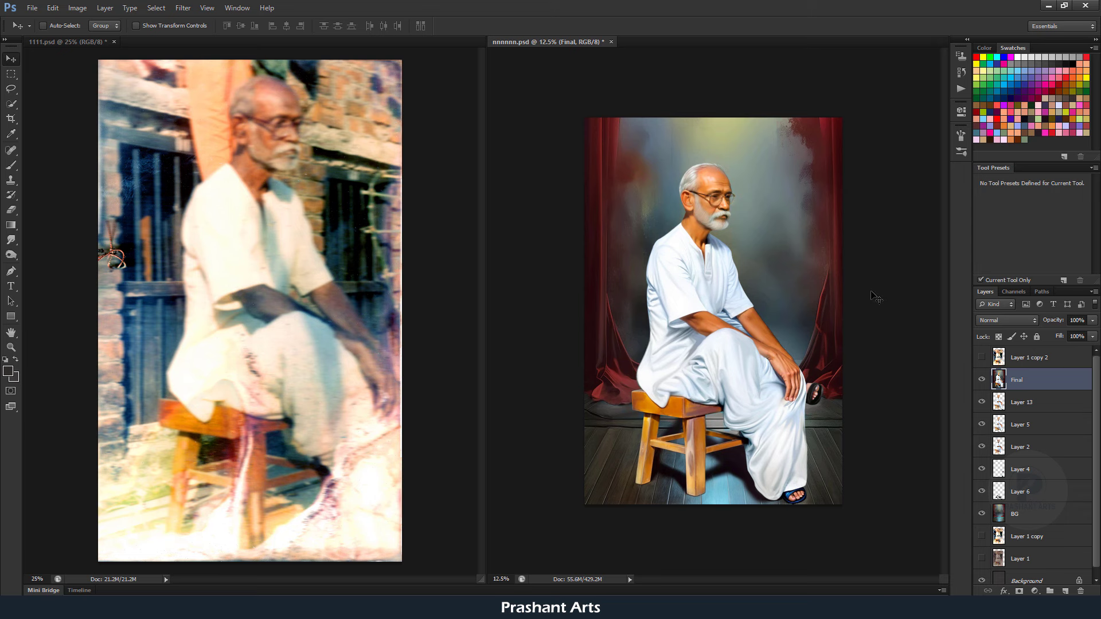
key("ctrl+alt+shift+t")
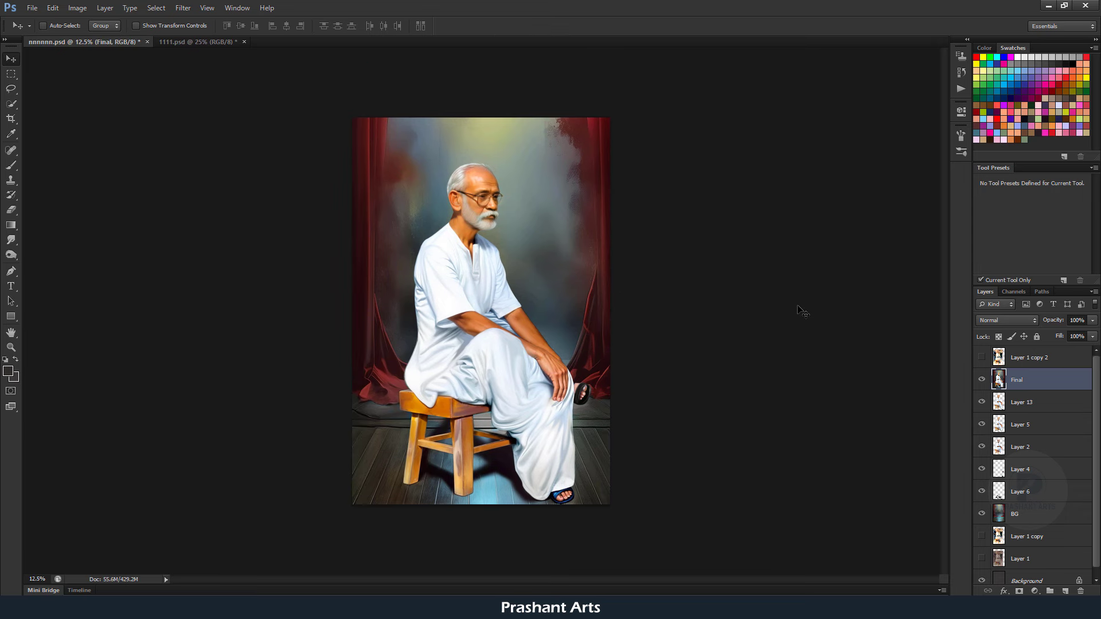
key("ctrl+0")
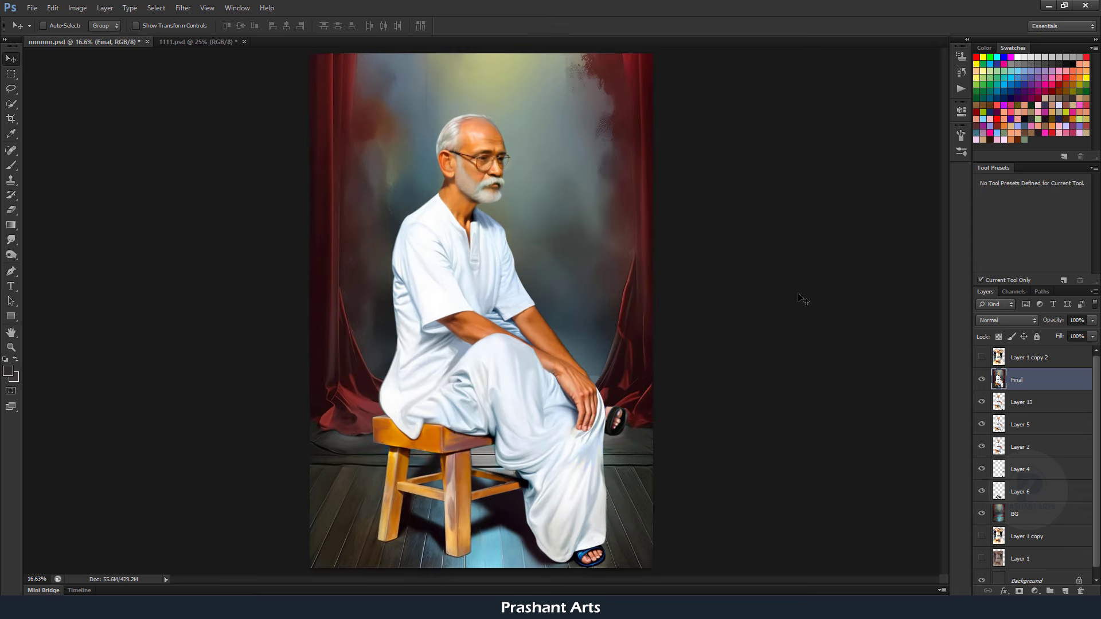